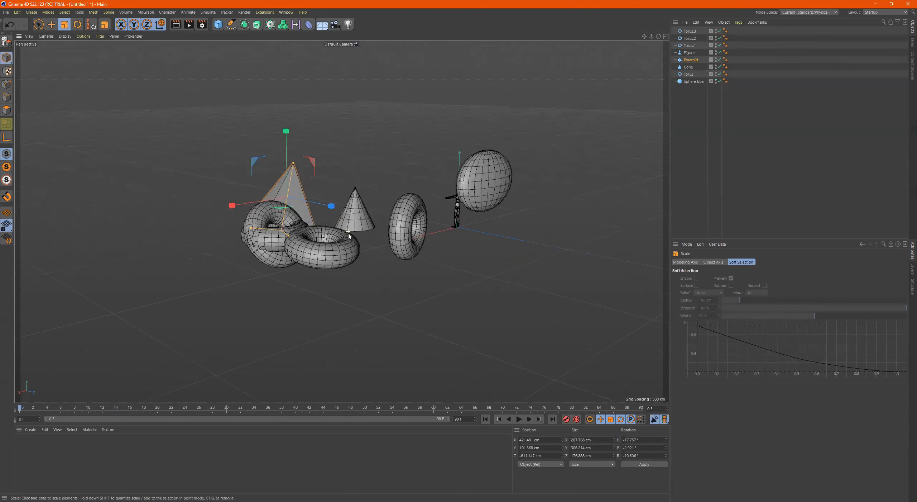
Select multiple objects in the object list, taking a range from Torus.3 to Torus.1 and adding or removing individual objects
left_click_drag(356, 197, 306, 196, "alt")
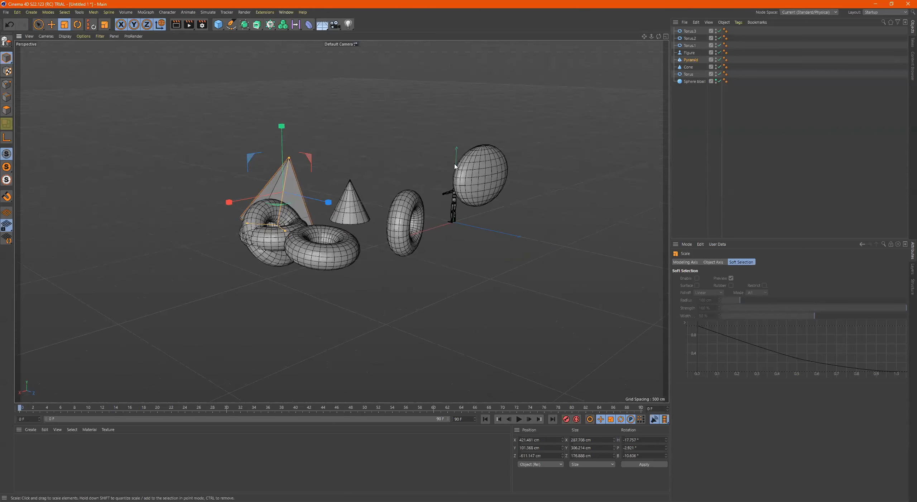
left_click_drag(692, 32, 695, 37)
key("ctrl+z")
left_click(692, 33)
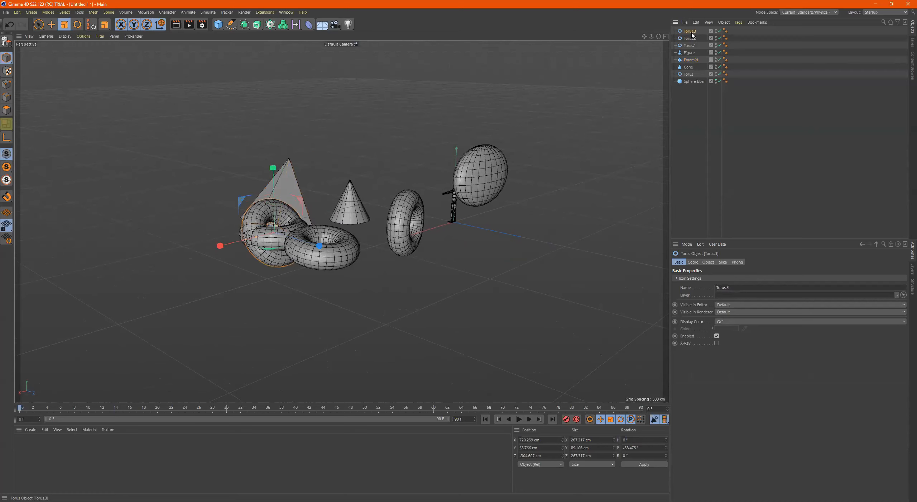
left_click(693, 45, "shift")
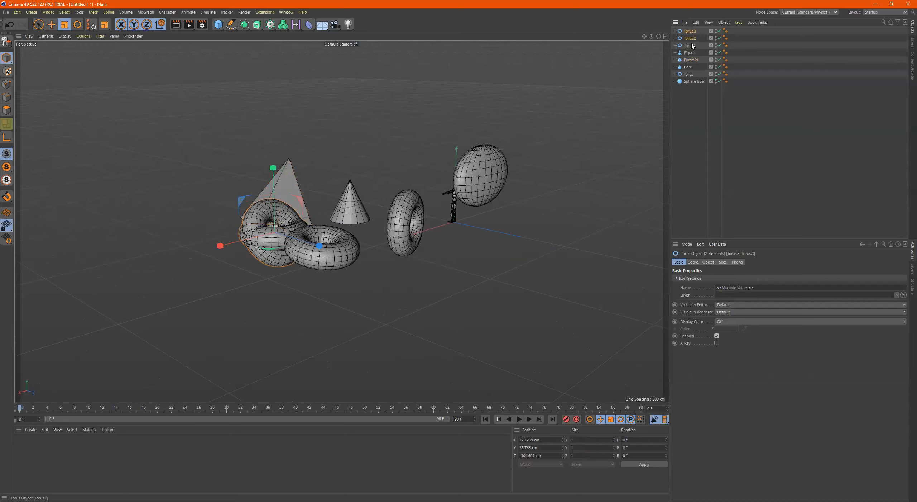
left_click(693, 82, "ctrl")
left_click(689, 74, "ctrl")
left_click(689, 53, "shift")
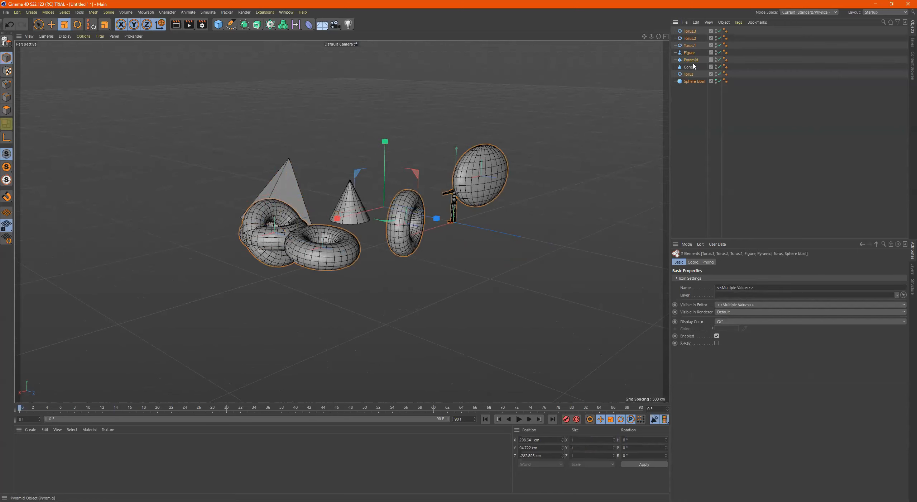
left_click(693, 54, "ctrl")
left_click(691, 39, "ctrl")
left_click(689, 68, "ctrl")
left_click(694, 52, "ctrl")
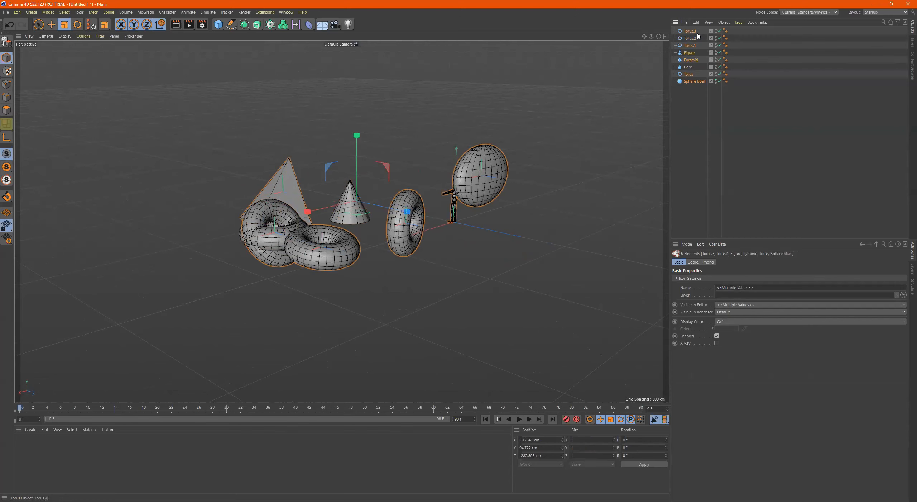
left_click(692, 39, "ctrl")
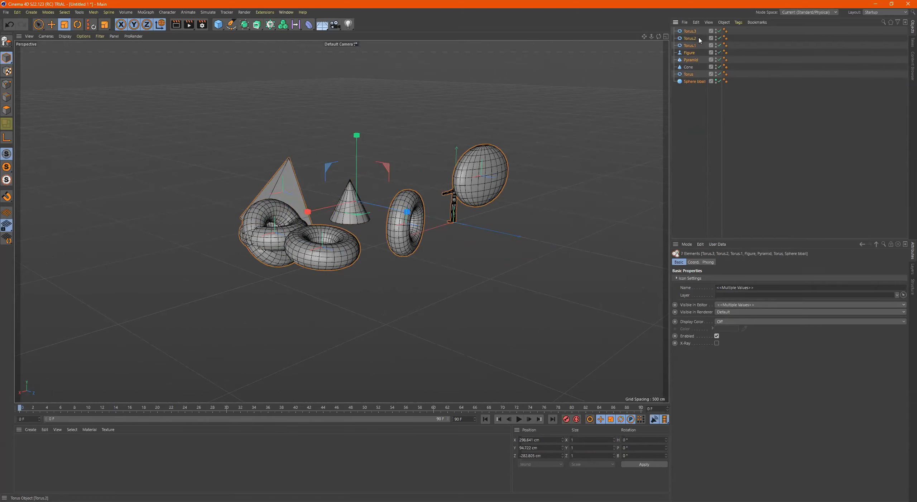
Disable Torus.1, Torus.2, Torus.3 and the bowl-shaped sphere in the object list
left_click(720, 38)
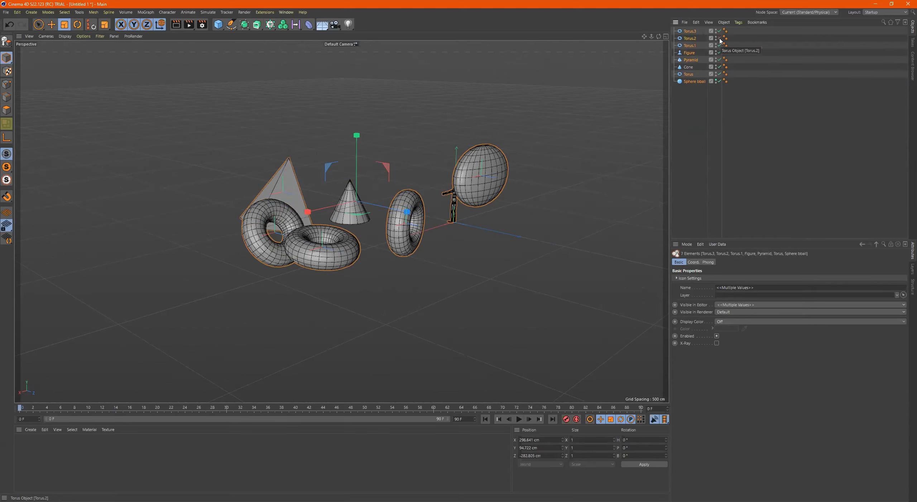
left_click(719, 31)
left_click(720, 46)
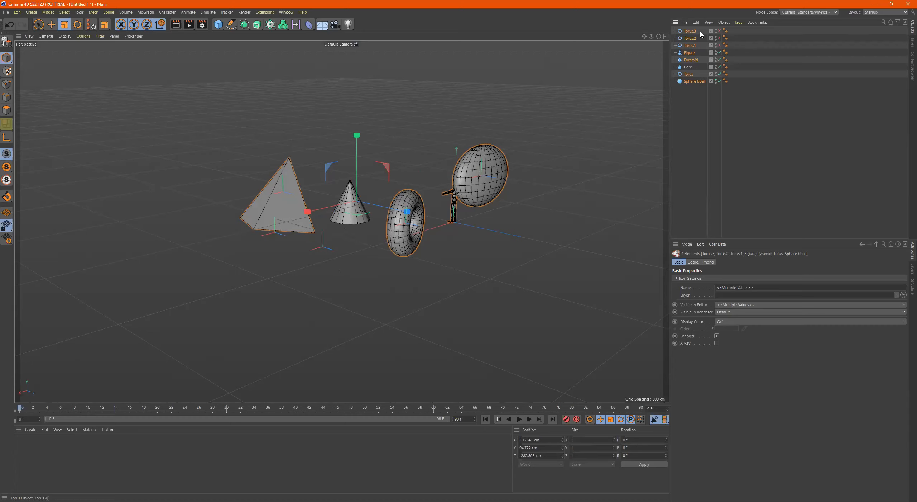
left_click(688, 67, "ctrl")
left_click(720, 81)
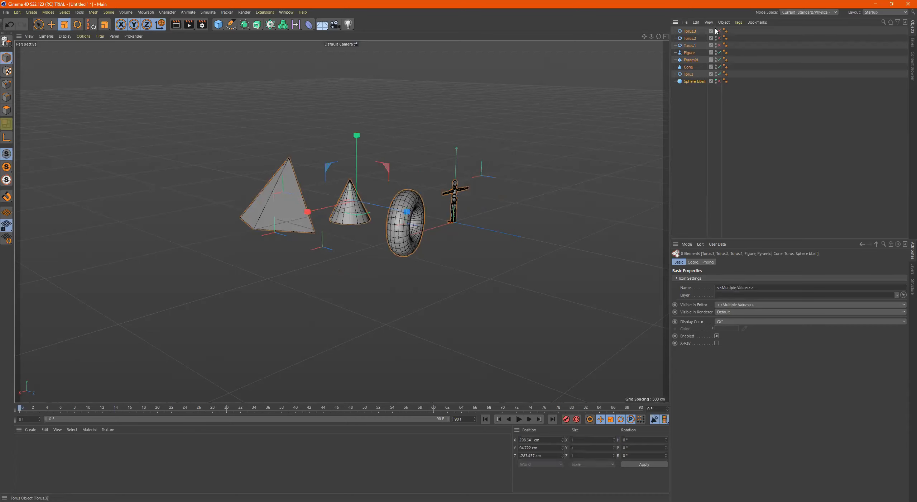
Delete every object in the scene, from Torus.3 through the bowl-shaped sphere
left_click(688, 33)
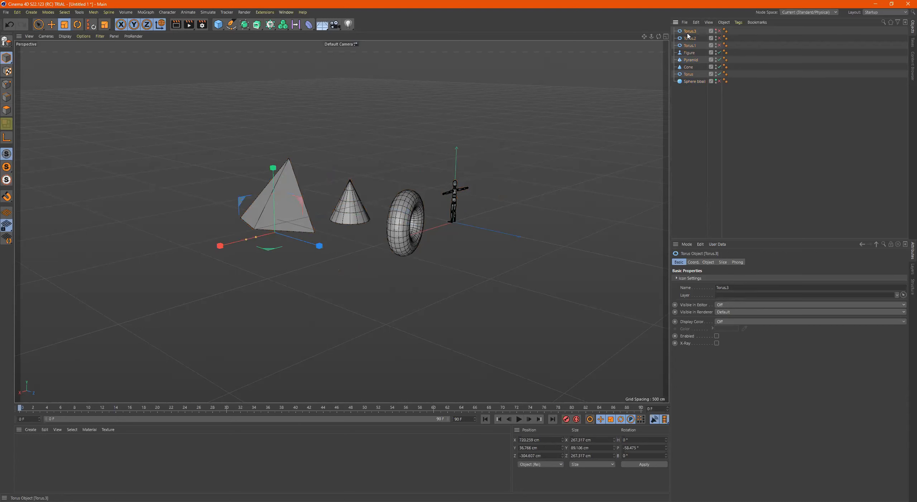
left_click(692, 81, "shift")
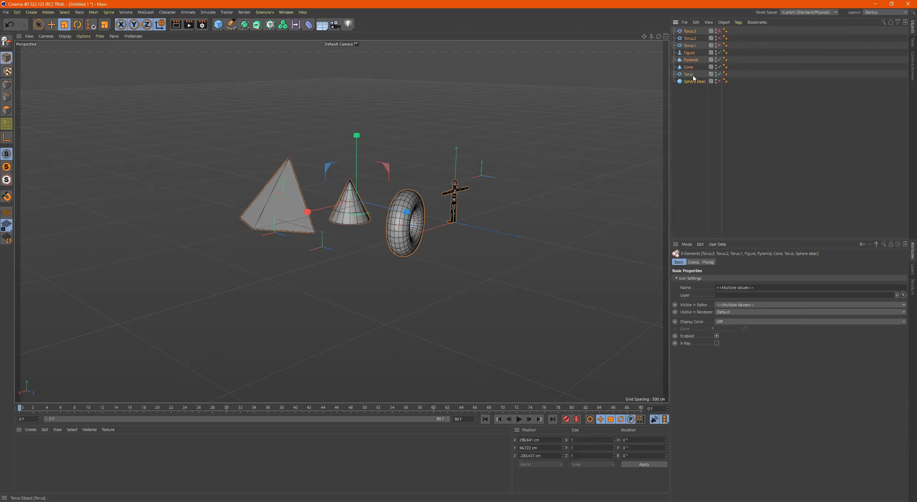
key("Delete")
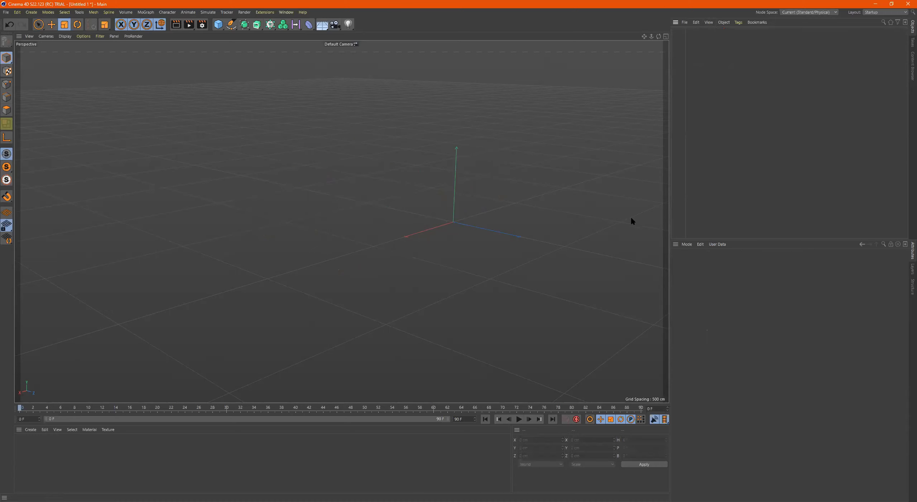
Add a Sphere primitive to the empty scene at the world origin
middle_click_drag(516, 203, 427, 296, "alt")
left_click_drag(427, 296, 431, 187, "alt")
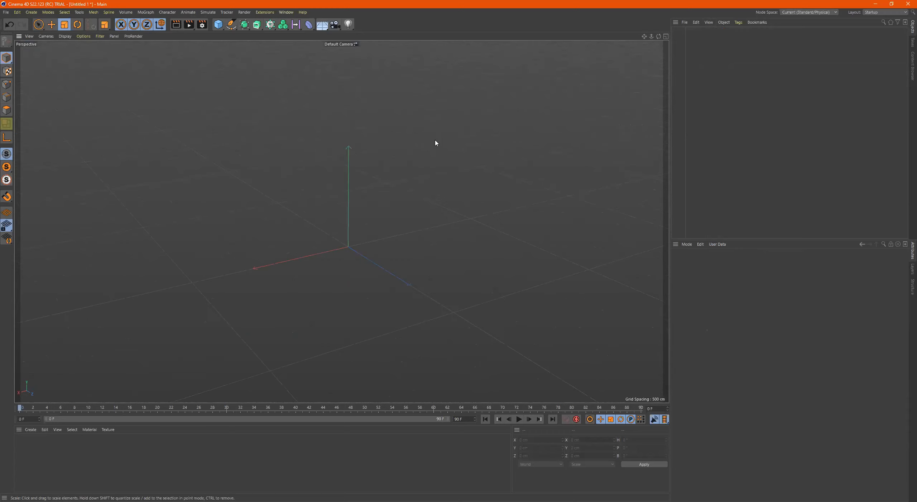
left_click(223, 23)
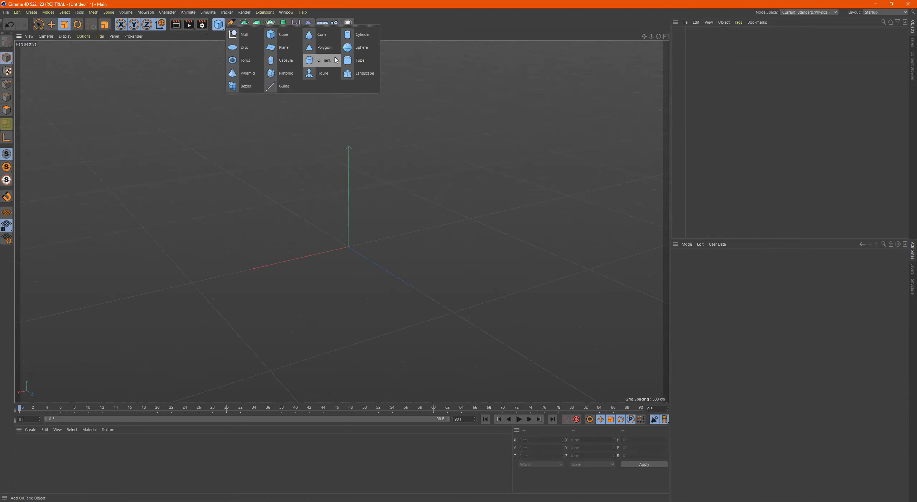
left_click(360, 48)
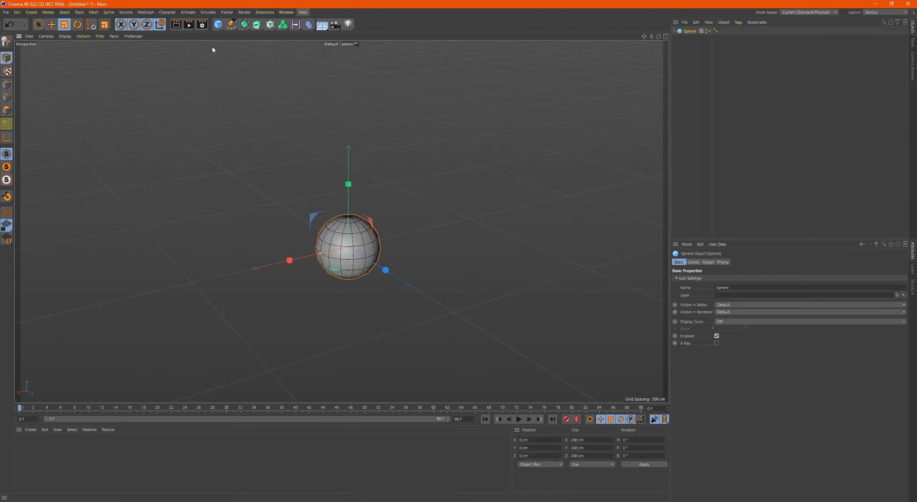
scroll(411, 221, "up", 10)
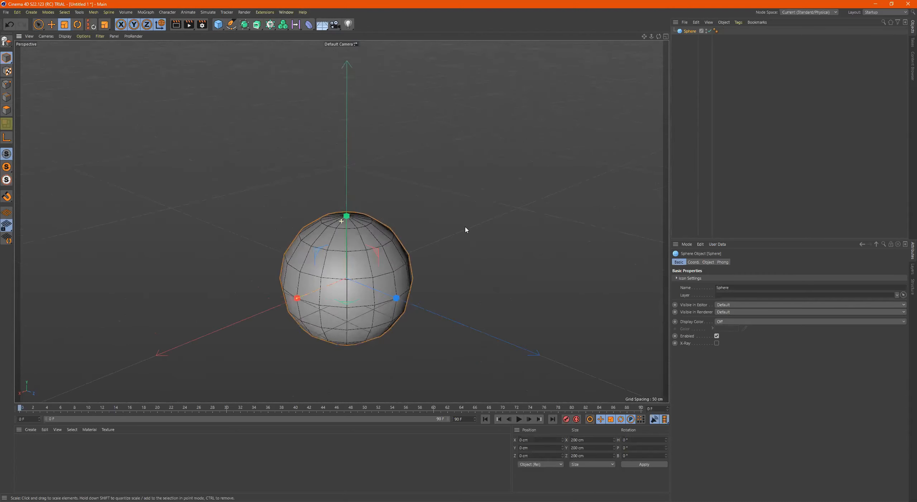
left_click_drag(466, 229, 414, 211, "alt")
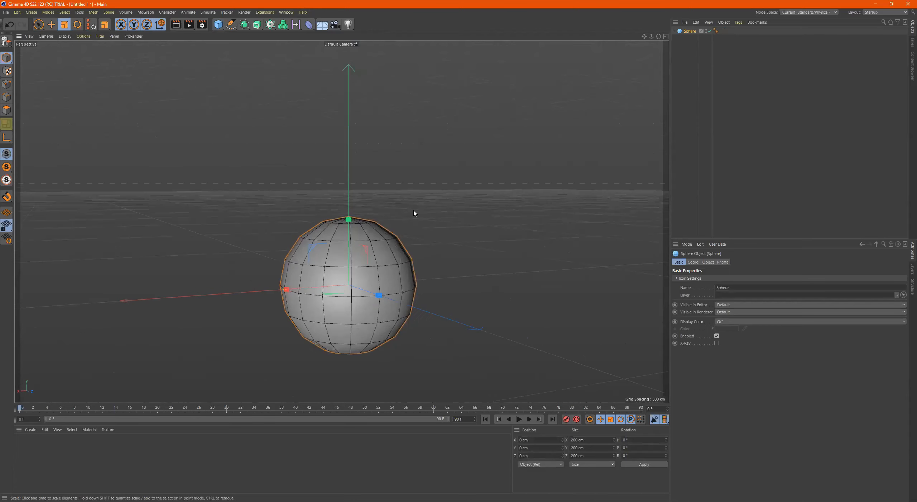
Move the sphere up along Y in the front view to about 101 cm so its base sits at ground level
middle_click(443, 167)
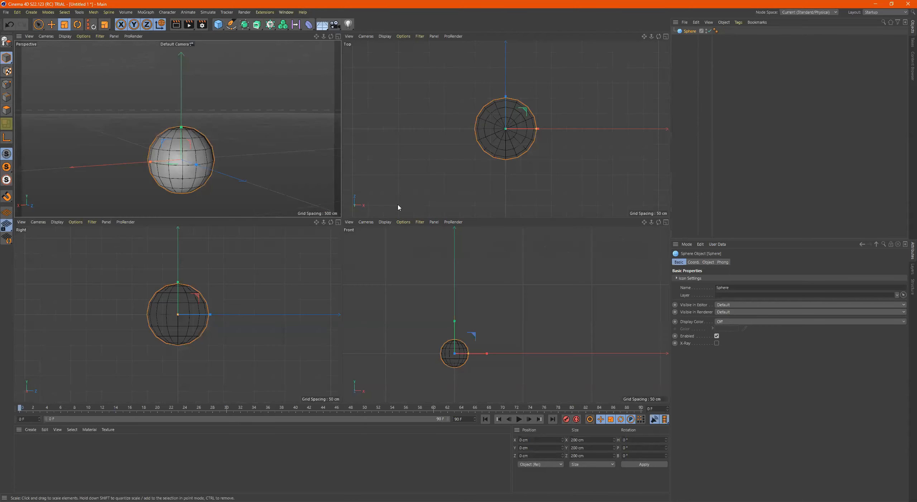
middle_click(497, 321)
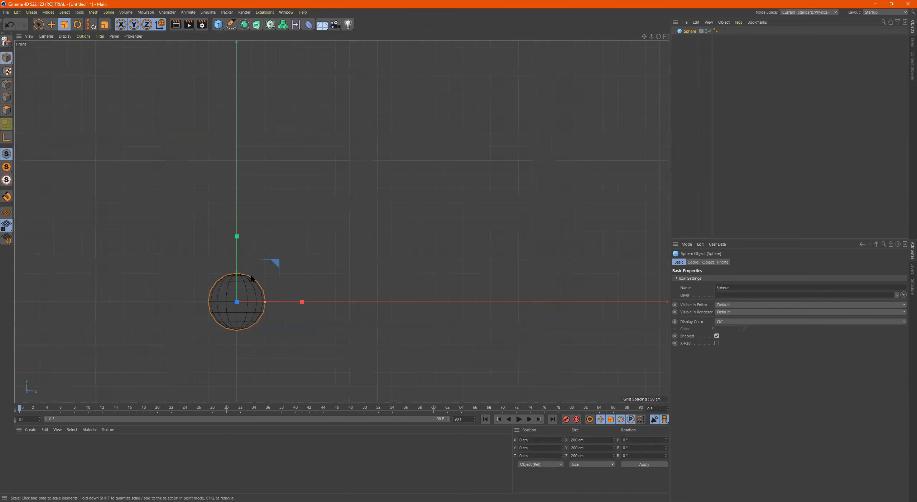
scroll(277, 262, "up", 8)
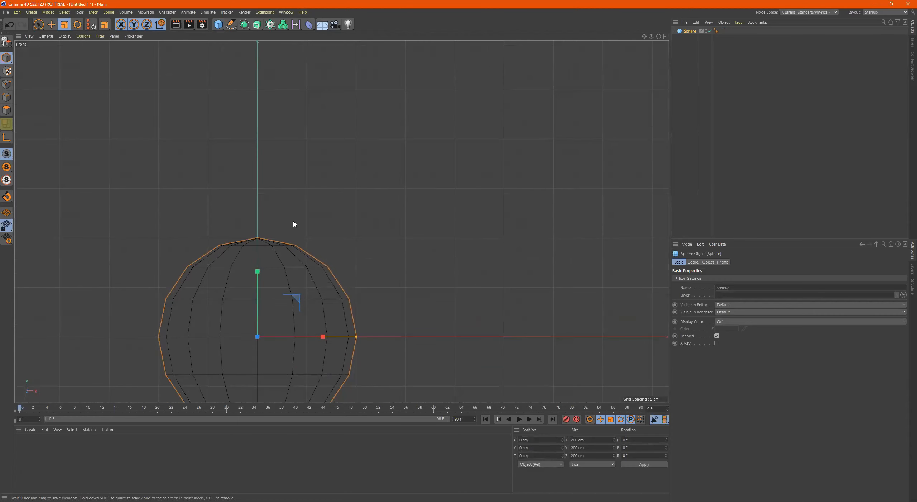
key("e")
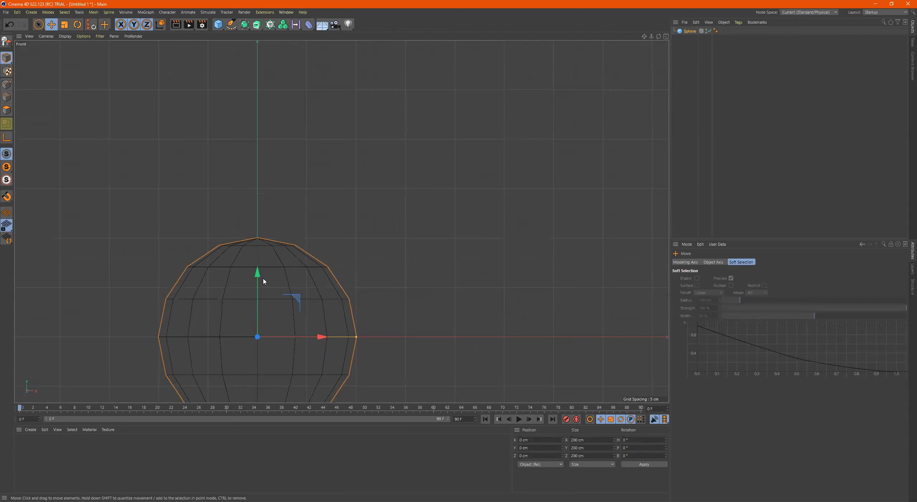
left_click_drag(258, 270, 256, 176)
middle_click_drag(401, 196, 539, 182)
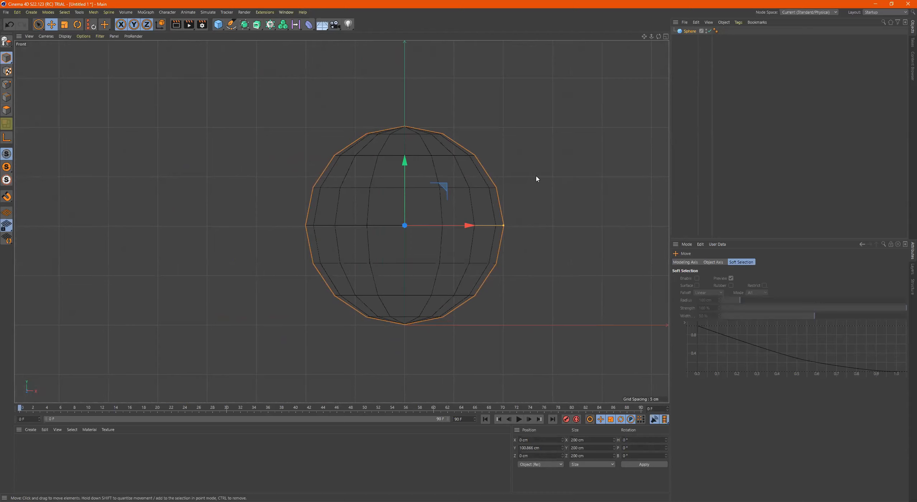
middle_click(592, 156)
middle_click(201, 129)
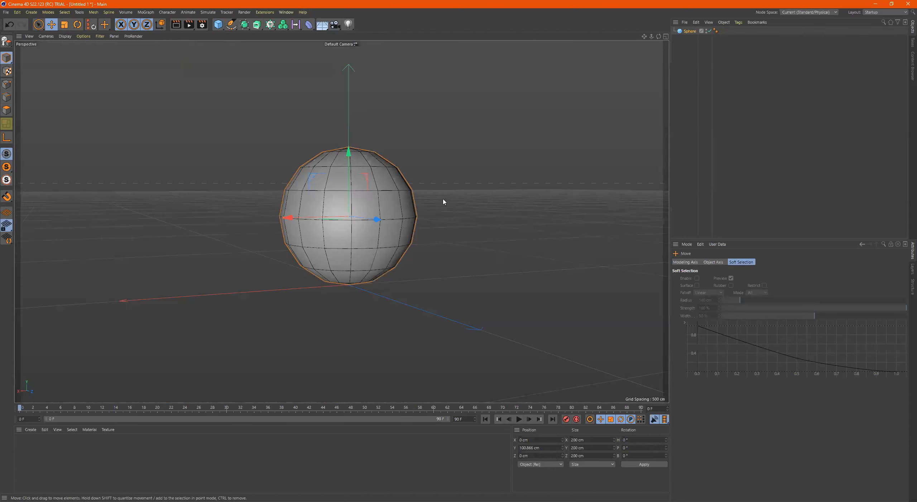
Set the sphere's segments to 30 and raise them to 32 in its object properties
left_click_drag(445, 223, 459, 230, "alt")
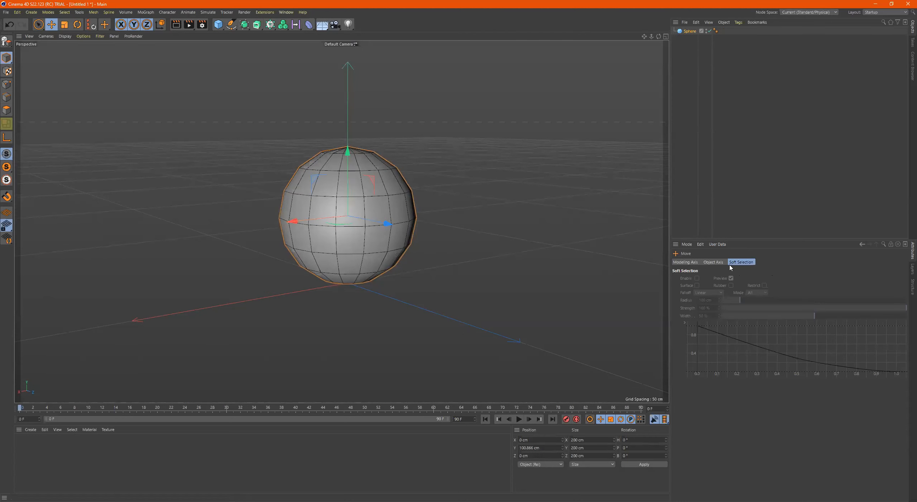
left_click(692, 32)
left_click(697, 261)
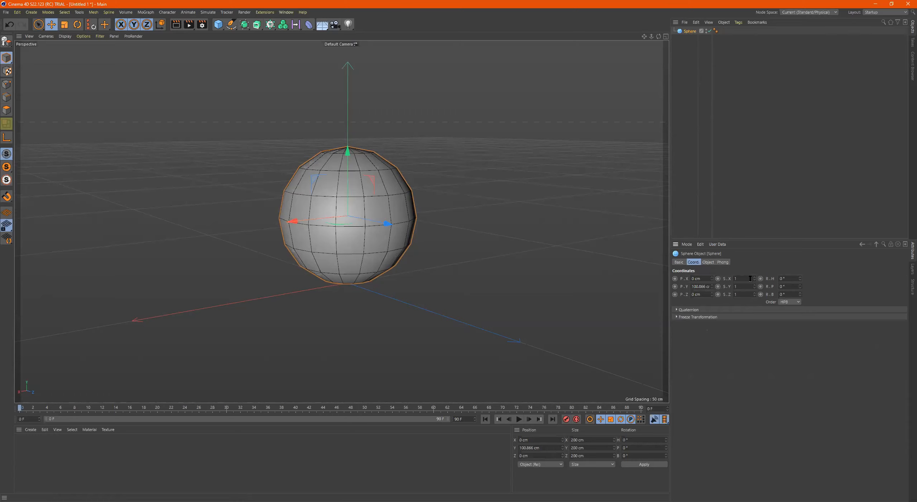
left_click(708, 262)
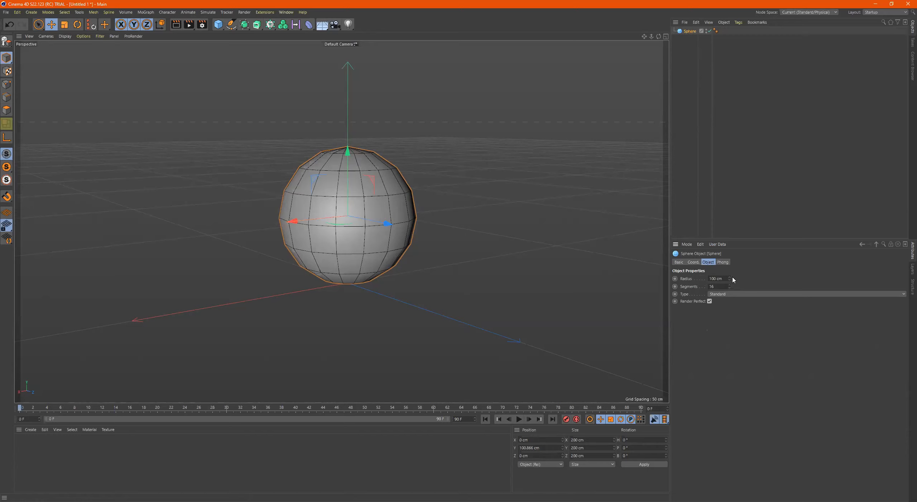
left_click(714, 285)
type("30")
key("Return")
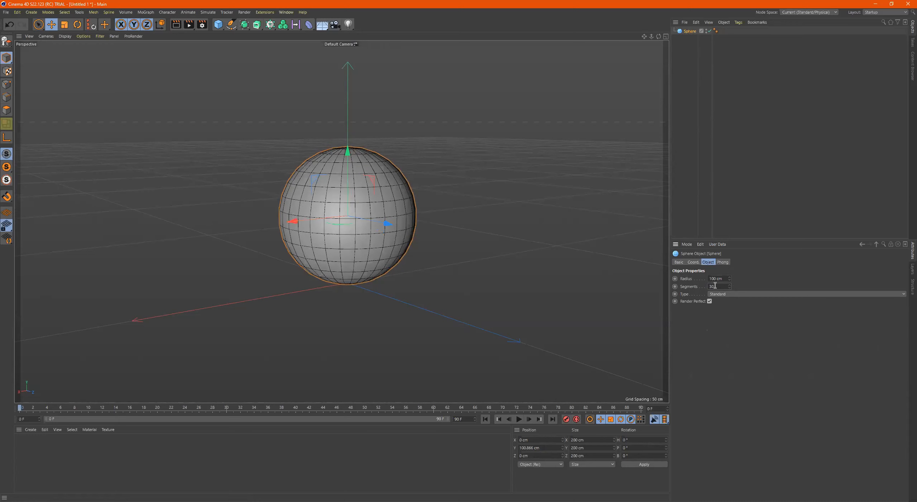
type("32")
key("Return")
Display the sphere with smooth shading and no mesh lines, and examine its silhouette
left_click_drag(378, 155, 386, 212, "alt")
right_click_drag(247, 176, 305, 151, "alt")
left_click_drag(305, 151, 312, 108, "alt")
middle_click_drag(323, 136, 249, 229, "alt")
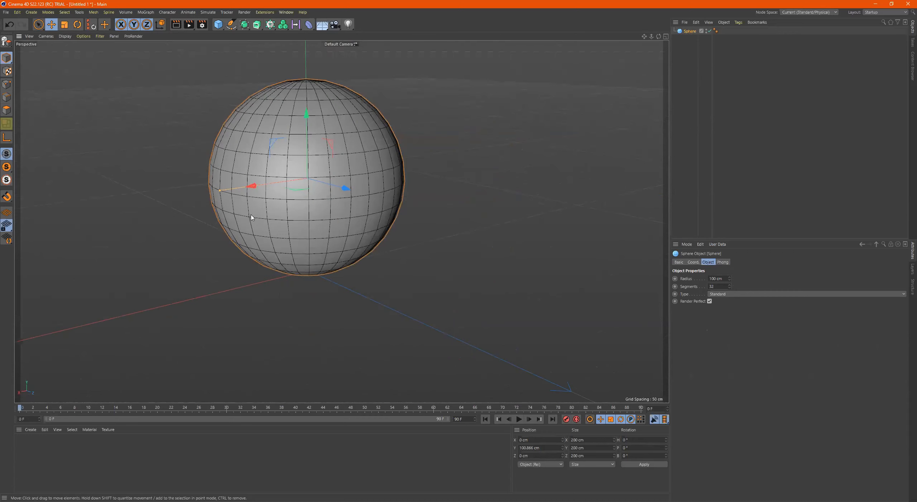
key("n")
key("a")
mouse_move(337, 154)
left_mouse_down("alt")
mouse_move(373, 170)
mouse_move(349, 159)
left_mouse_up("alt")
Set the sphere's segments to 16 and examine its outline from another angle
double_click(715, 286)
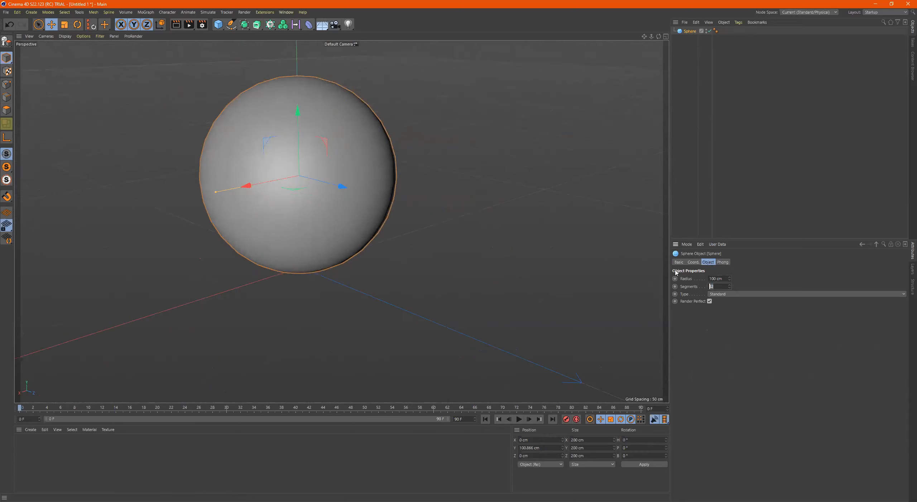
type("16")
key("Return")
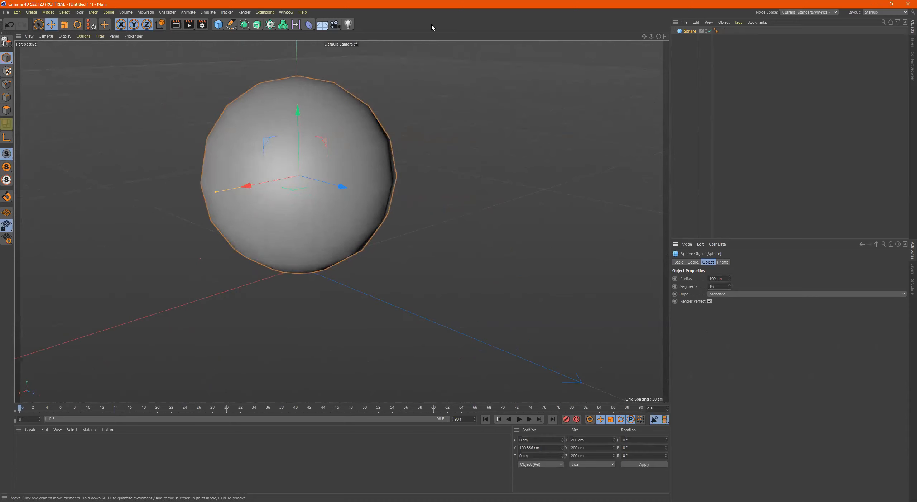
left_click_drag(369, 88, 319, 112, "alt")
middle_click_drag(319, 111, 441, 120, "alt")
left_click_drag(441, 121, 382, 77, "alt")
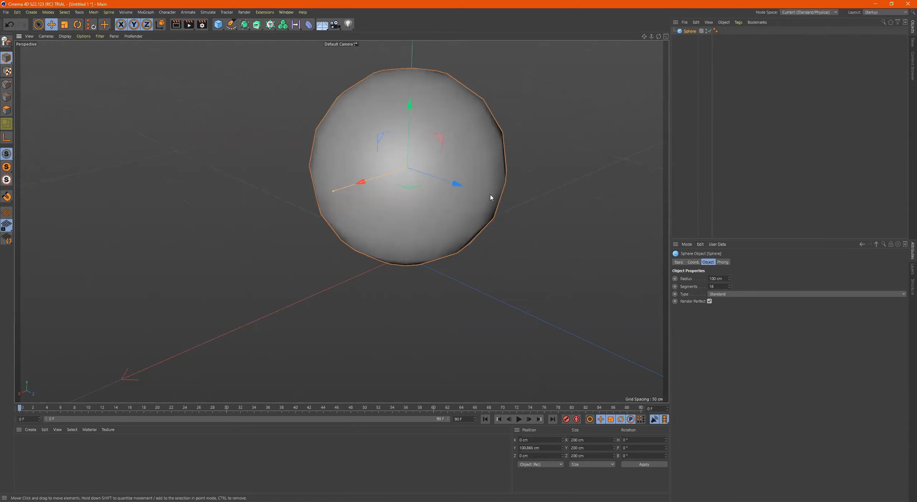
Turn the mesh lines on again in the shaded display and set the sphere's segments to 36
key("n")
key("b")
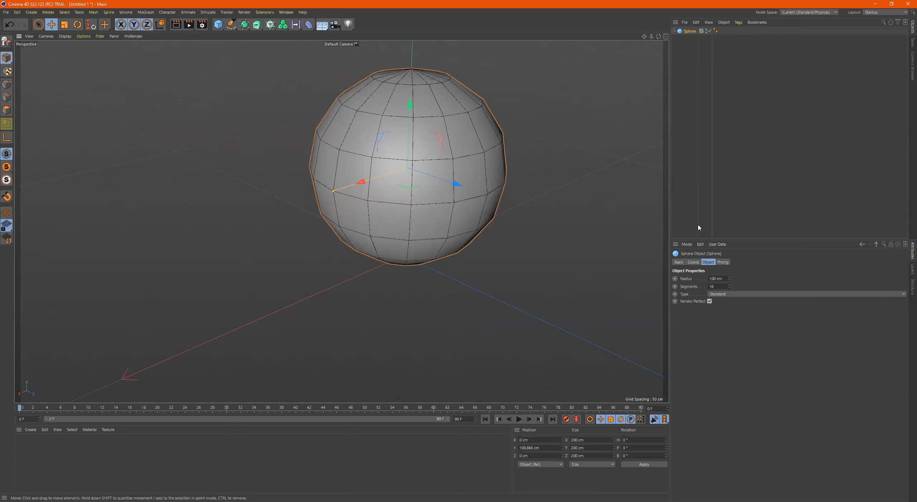
left_click(719, 286)
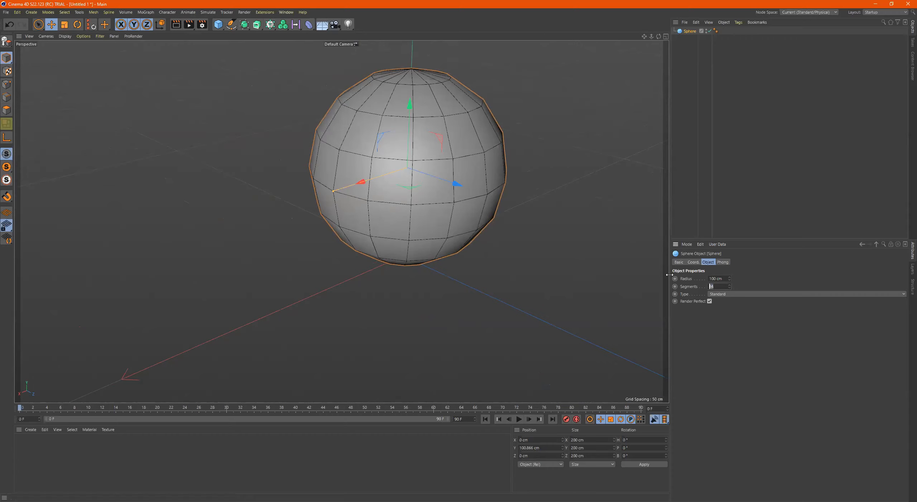
type("3")
key("Return")
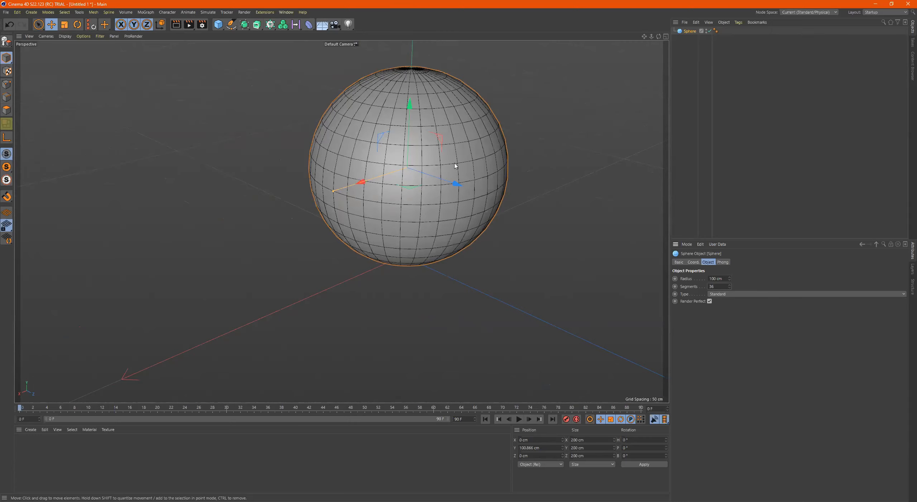
left_click_drag(462, 154, 427, 131, "alt")
scroll(457, 133, "down", 3)
middle_click_drag(443, 124, 444, 158, "alt")
left_click_drag(444, 165, 468, 151, "alt")
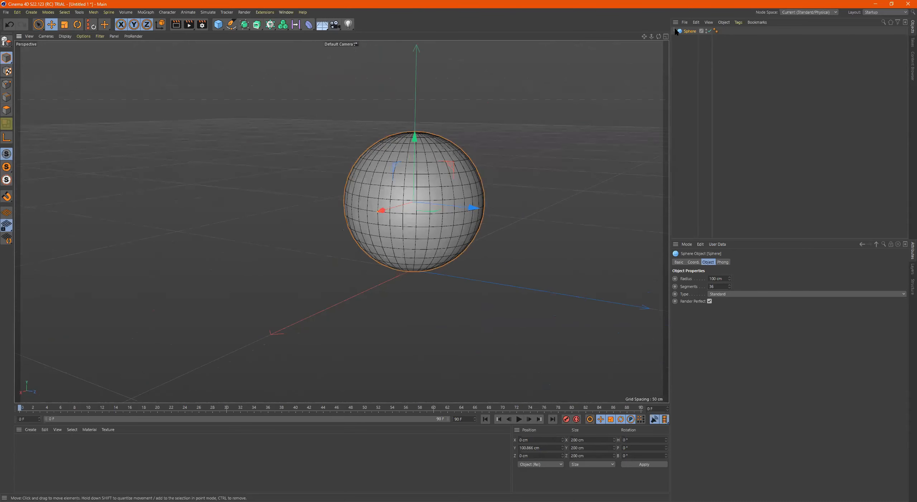
Duplicate the sphere straight up and lower the copy to about Y 298 cm so it touches the original
left_click_drag(473, 182, 400, 216, "alt")
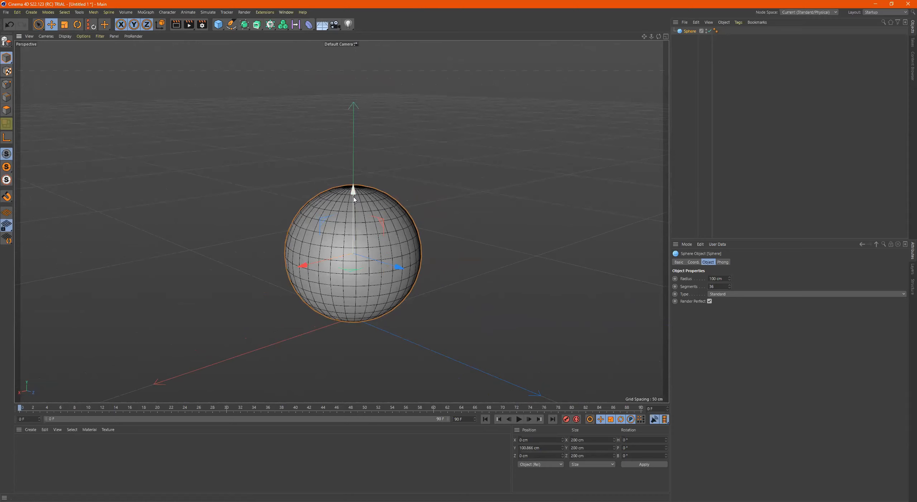
left_click_drag(353, 196, 369, 50, "ctrl")
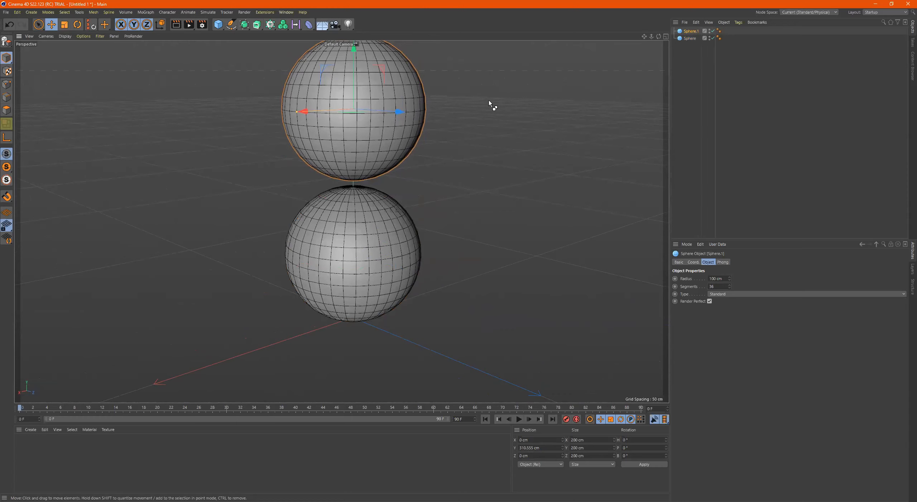
middle_click_drag(445, 82, 486, 129, "alt")
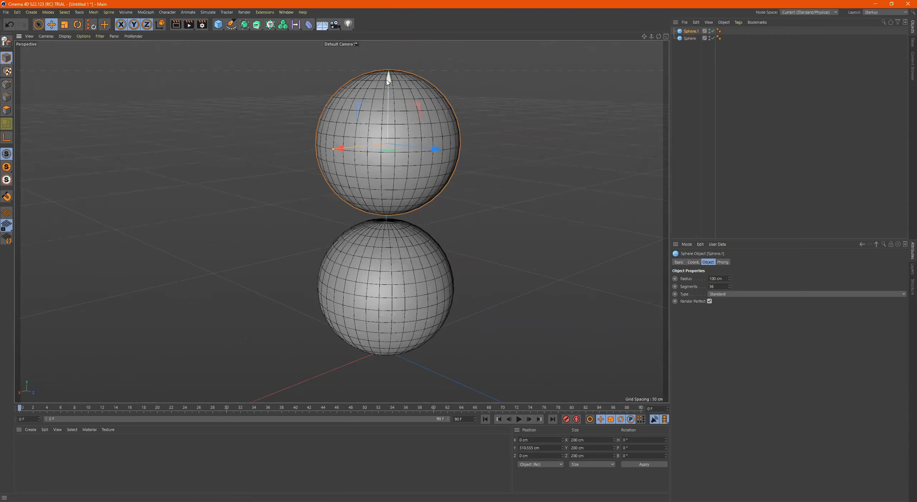
left_click_drag(387, 85, 389, 94)
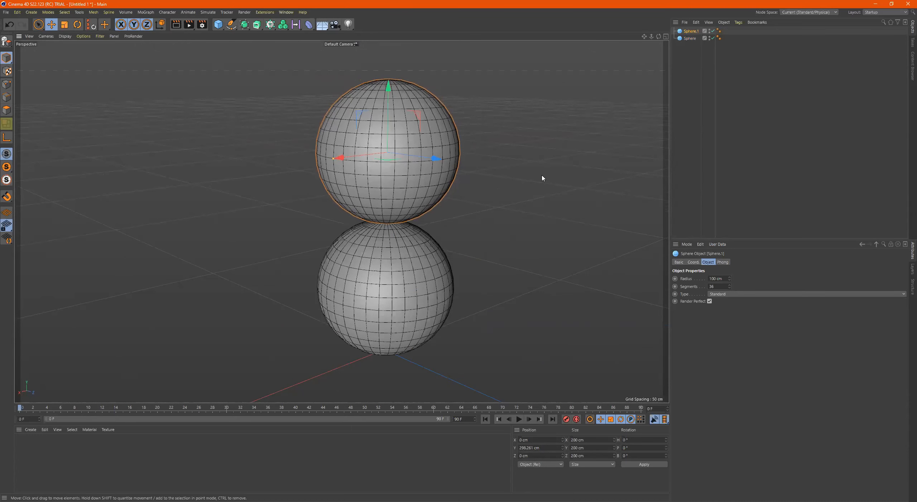
left_click_drag(525, 153, 521, 147, "alt")
middle_click_drag(551, 114, 558, 86, "alt")
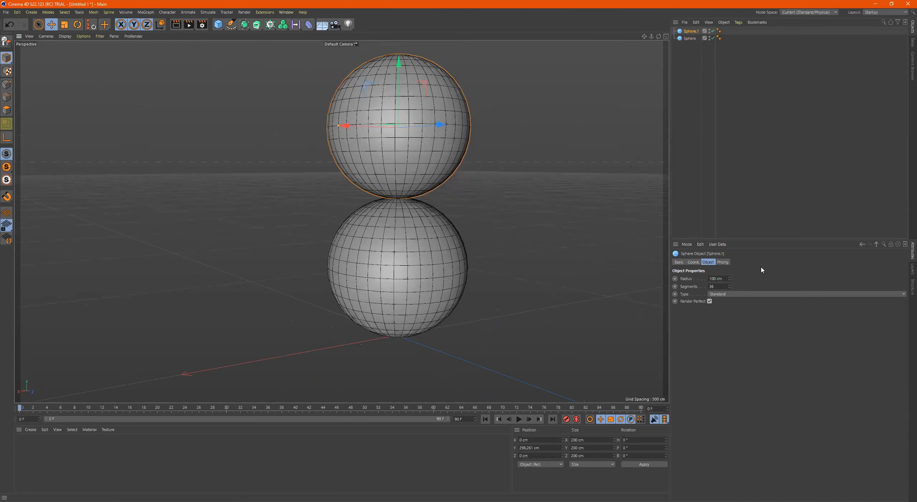
Set the upper sphere's radius to 60 cm and lower it to about Y 243 cm, into the bottom sphere
left_click_drag(729, 279, 680, 270)
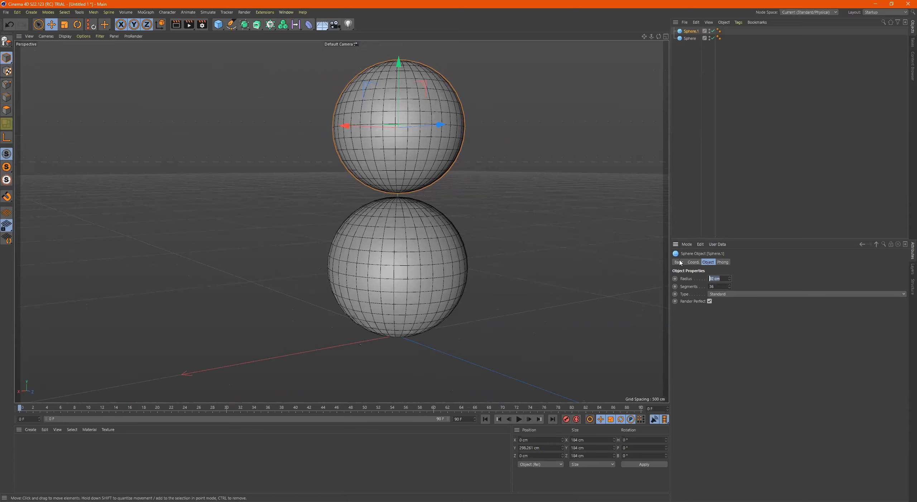
type("60")
key("Return")
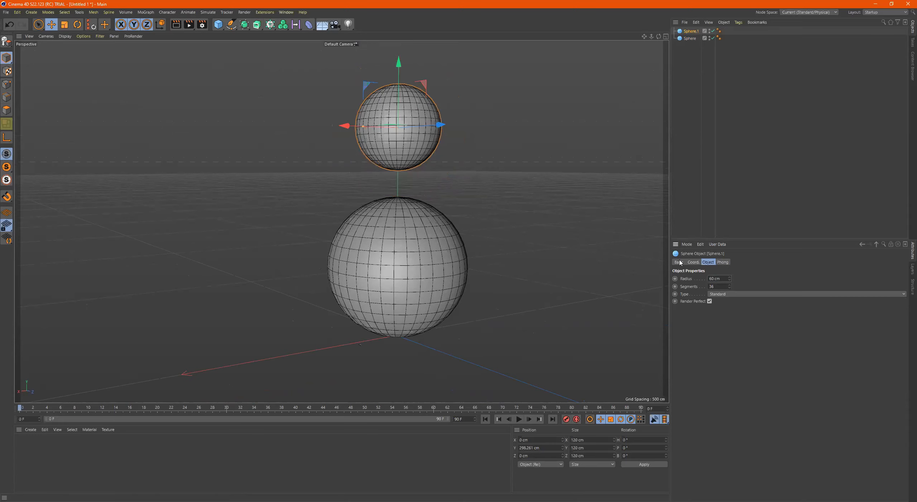
left_click_drag(399, 82, 406, 124)
Set the upper sphere's radius to 75 cm
double_click(714, 278)
type("75")
key("Return")
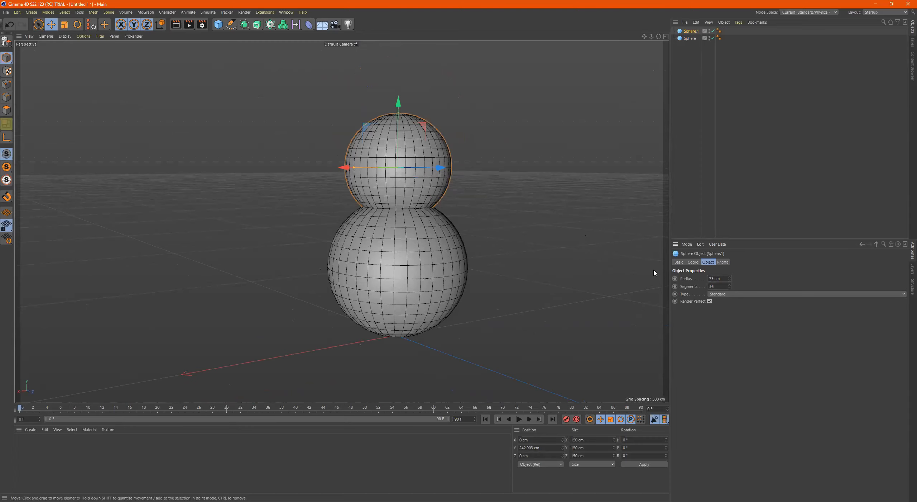
Duplicate the 75 cm sphere upward to about Y 364 cm and set the copy's radius to 50 cm
left_click_drag(401, 191, 433, 245, "alt")
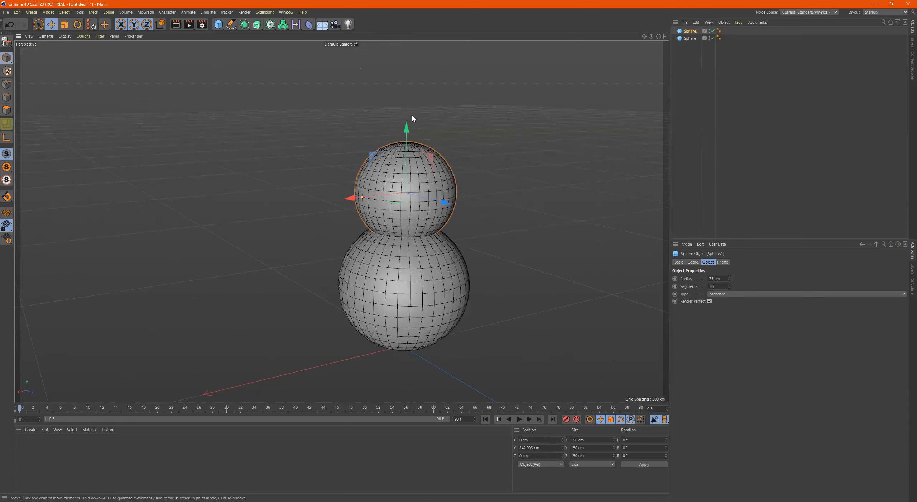
left_click_drag(407, 132, 391, 46, "ctrl")
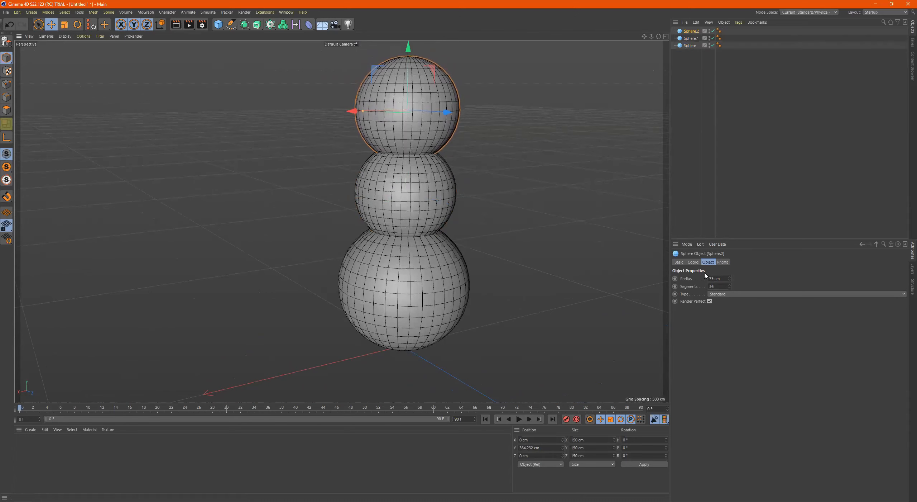
double_click(713, 278)
type("50")
key("Return")
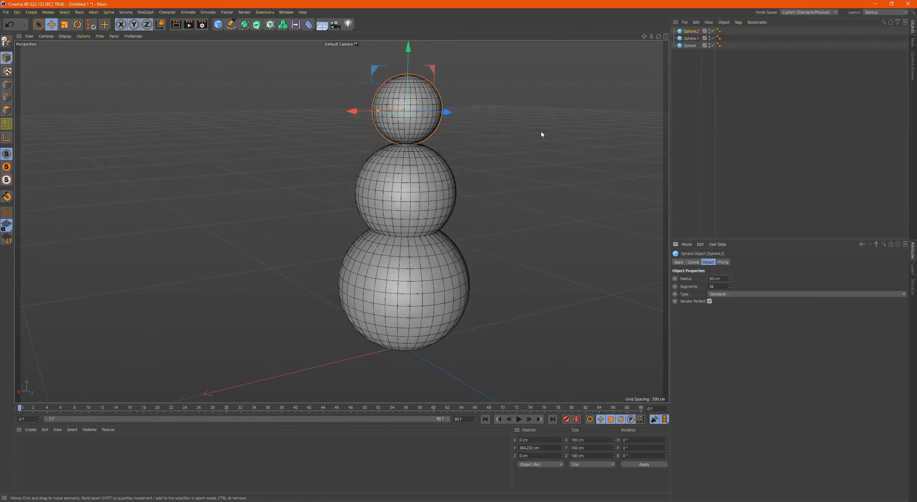
Lower the top sphere to about Y 349 cm so it sinks slightly into the middle sphere
left_click_drag(407, 66, 410, 77)
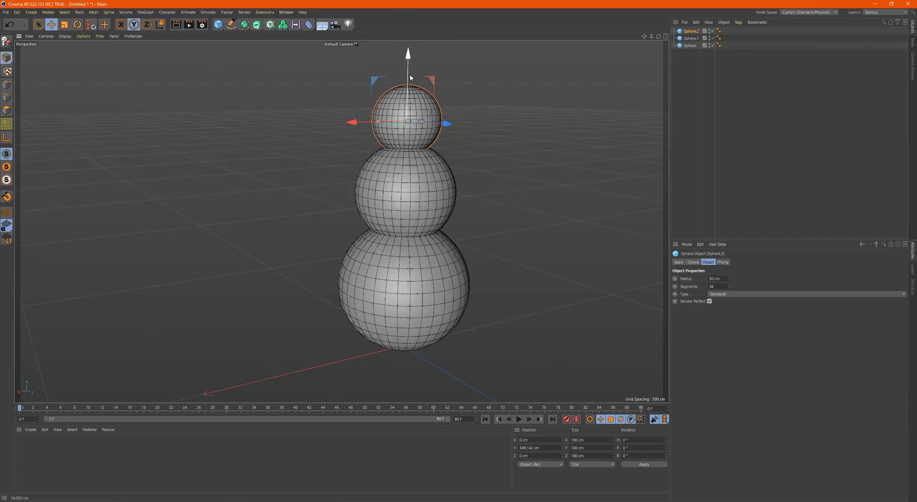
left_click_drag(505, 118, 477, 133, "alt")
left_click_drag(259, 171, 411, 201, "alt")
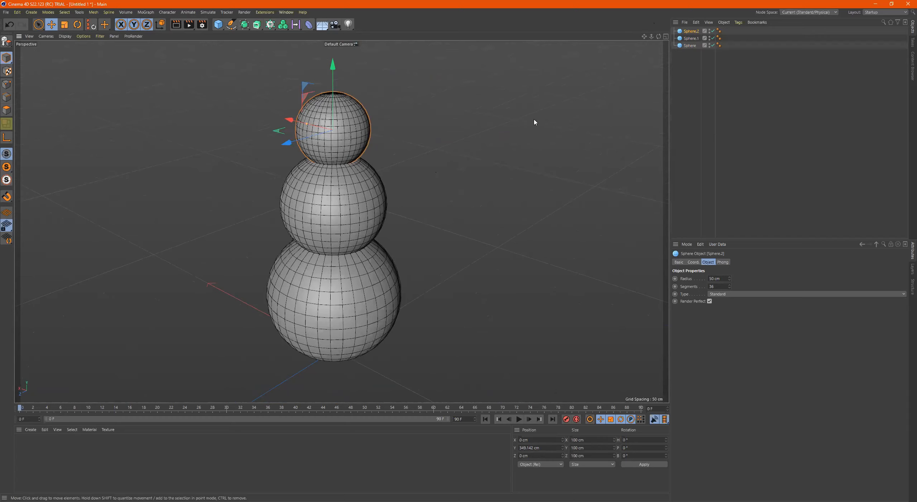
Select all three spheres, shift them together to about X 3 cm, and select each sphere individually
left_click(690, 46, "shift")
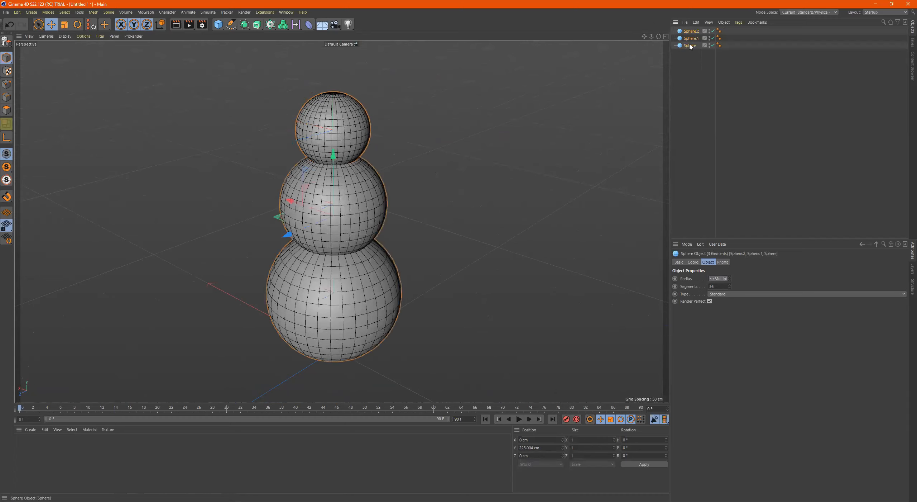
scroll(497, 178, "down", 3)
left_click_drag(376, 190, 441, 143)
left_click(695, 46)
left_click(694, 38)
left_click(692, 32)
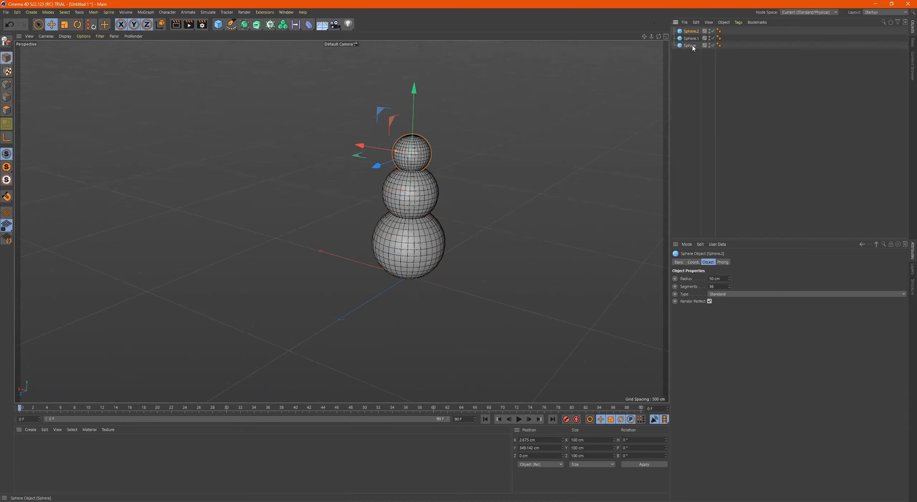
Select all three spheres from the first to the last and frame the whole stack in the view
left_click(692, 46, "shift")
key("o")
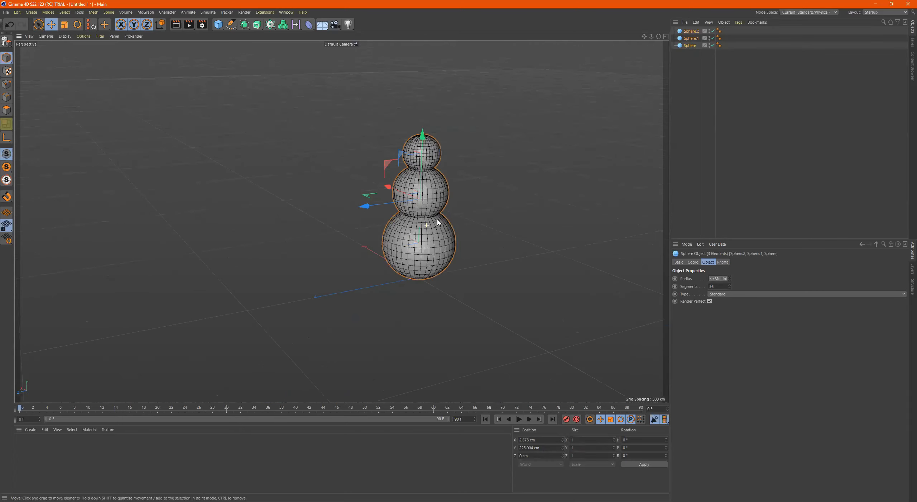
left_click_drag(451, 201, 492, 174, "alt")
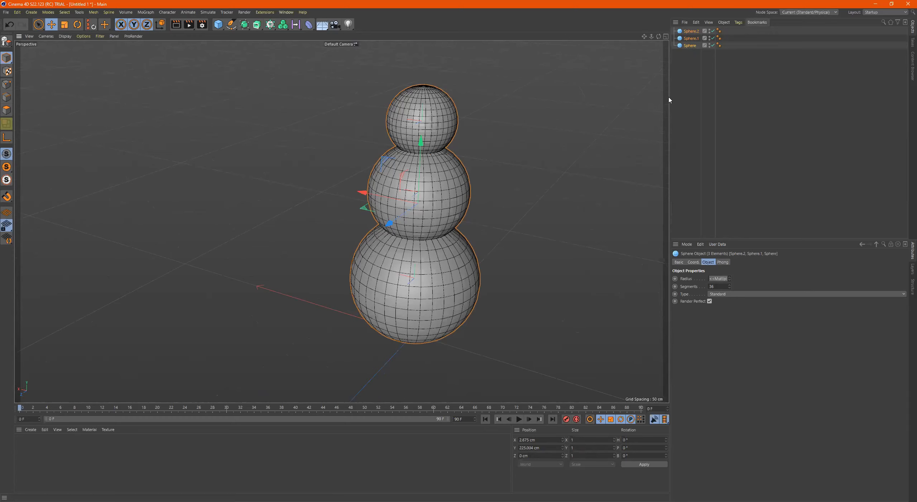
left_click(676, 74)
left_click(691, 32)
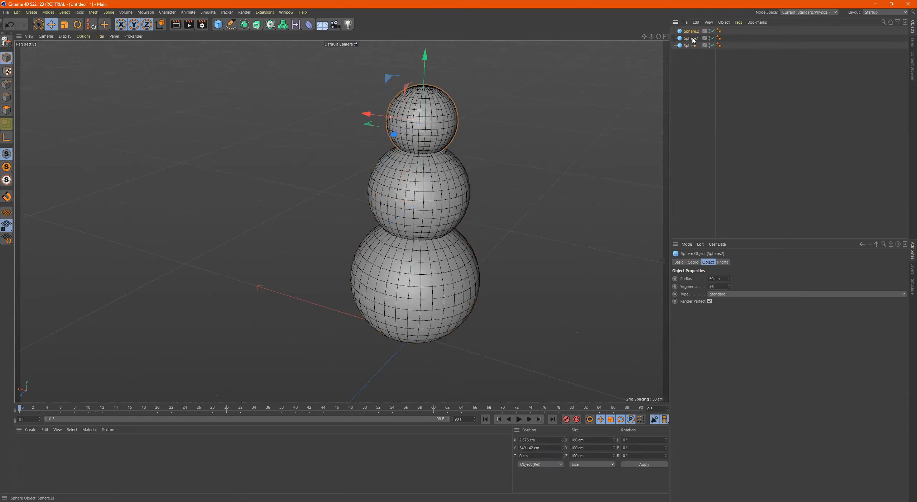
left_click(692, 48, "shift")
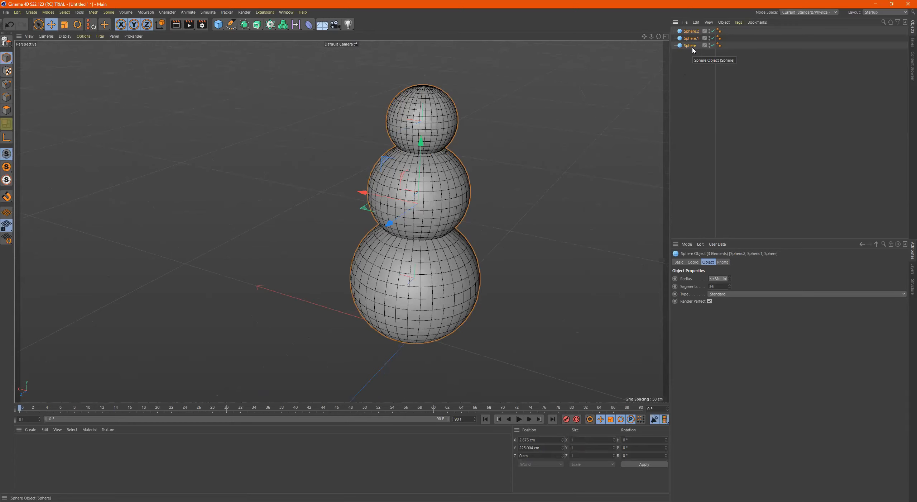
Create a new empty project and look over its Cineware and general project settings
key("ctrl+n")
left_click(633, 77)
left_click_drag(561, 164, 662, 90, "alt")
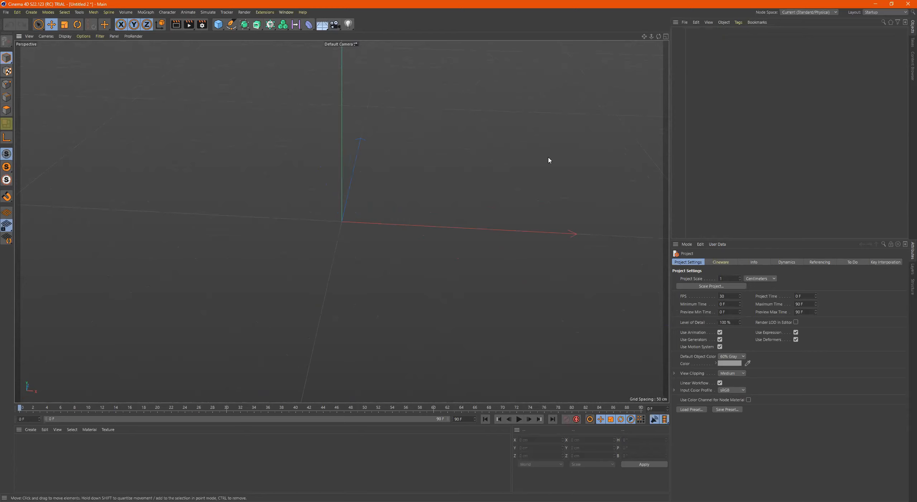
left_click_drag(441, 176, 406, 148, "alt")
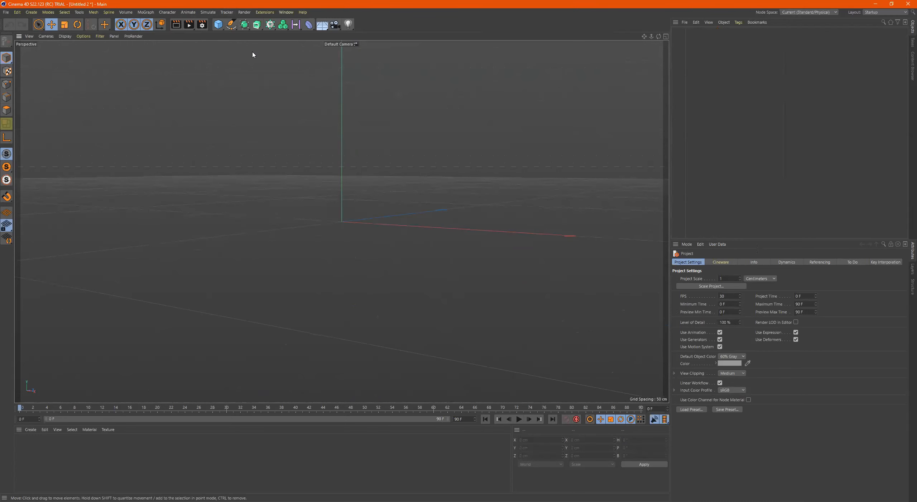
left_click_drag(210, 124, 223, 141, "alt")
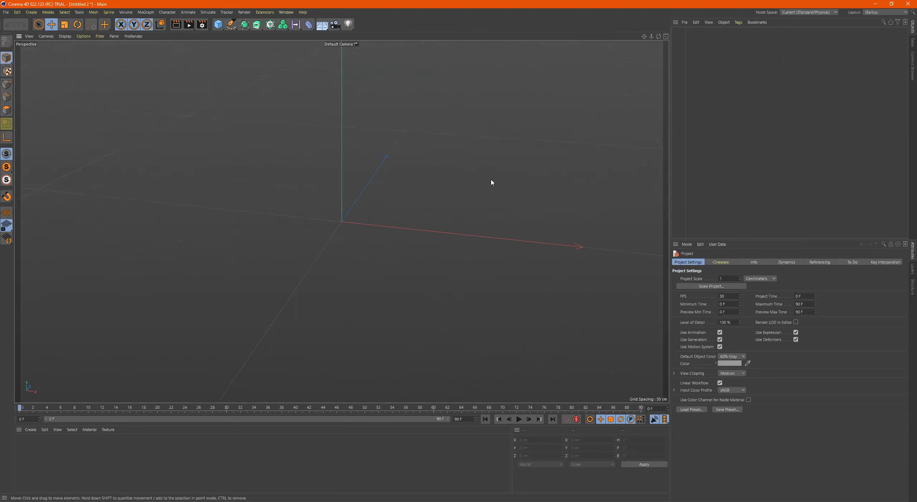
left_click(726, 264)
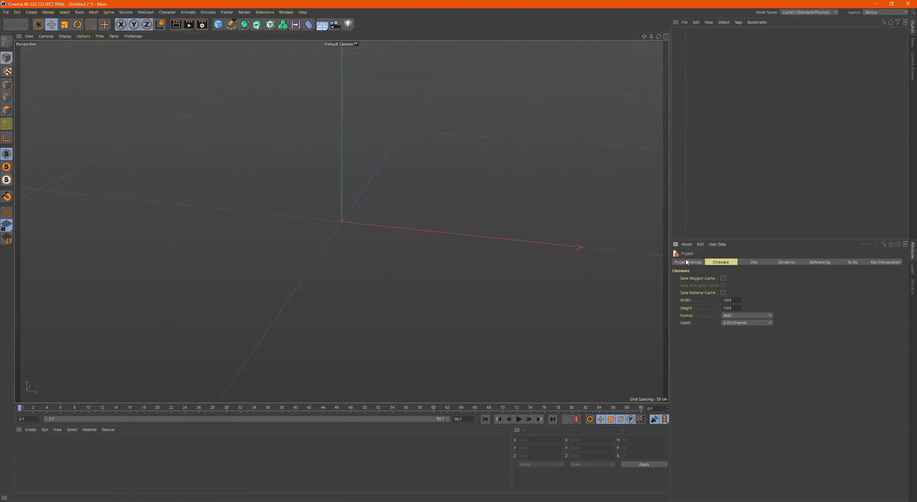
left_click(688, 262)
Add a sphere and raise it to about Y 98 cm so it rests on the ground
left_click_drag(488, 253, 417, 267, "alt")
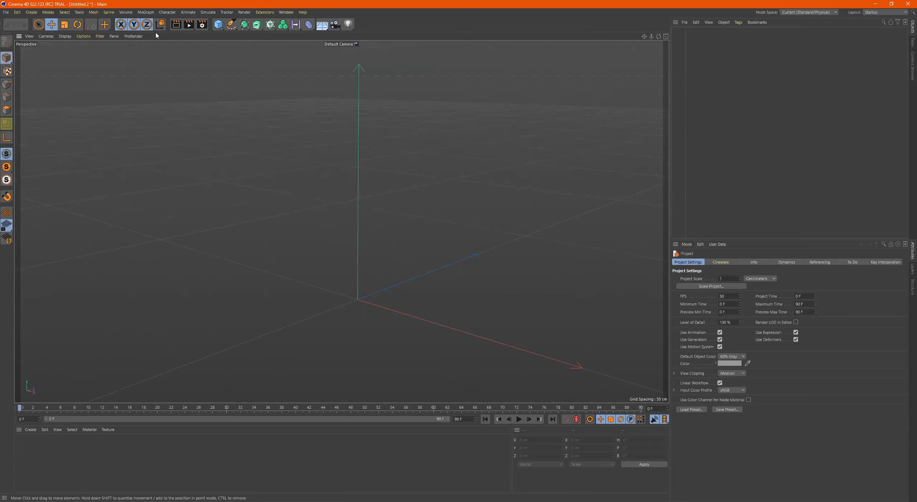
left_click(218, 24)
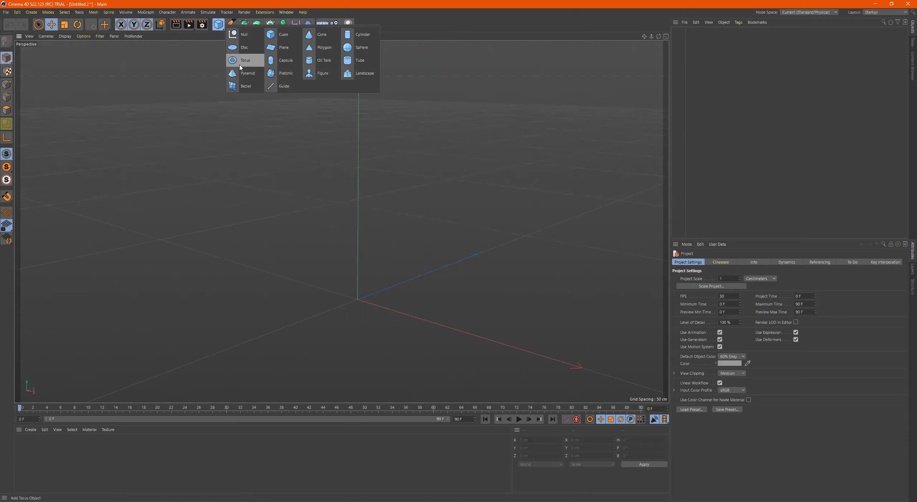
left_click(359, 47)
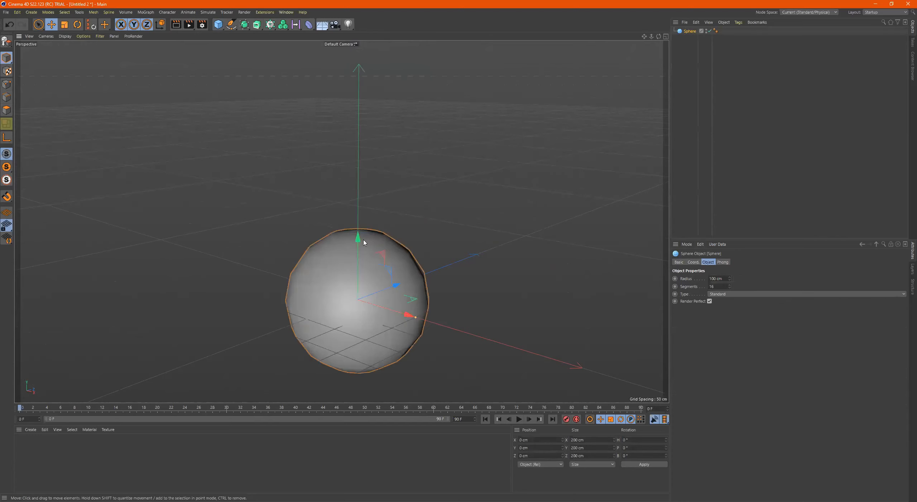
left_click_drag(359, 236, 399, 212)
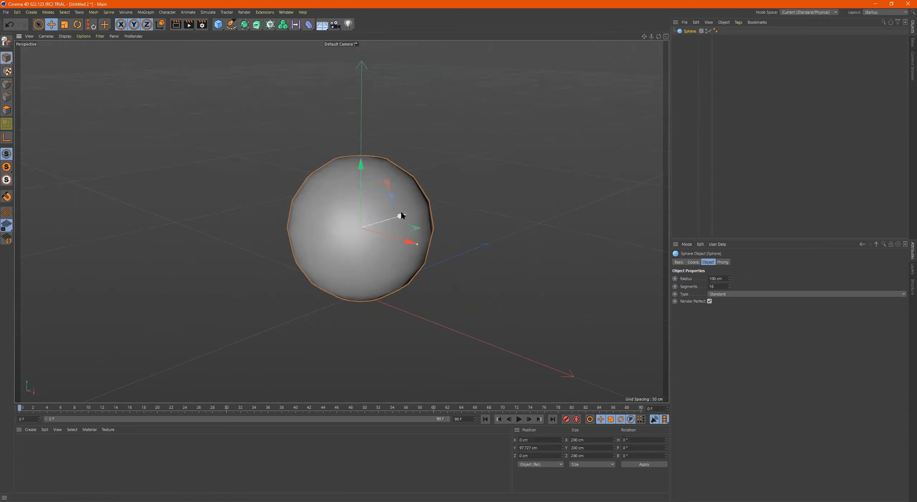
Show mesh lines in the shaded display and set the sphere's segments to 32
key("n")
key("b")
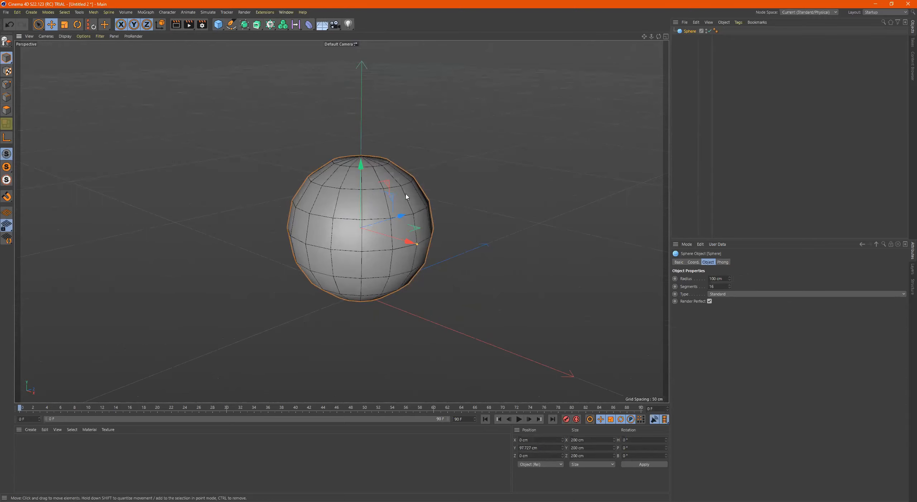
left_click_drag(718, 287, 650, 264)
type("32")
key("Return")
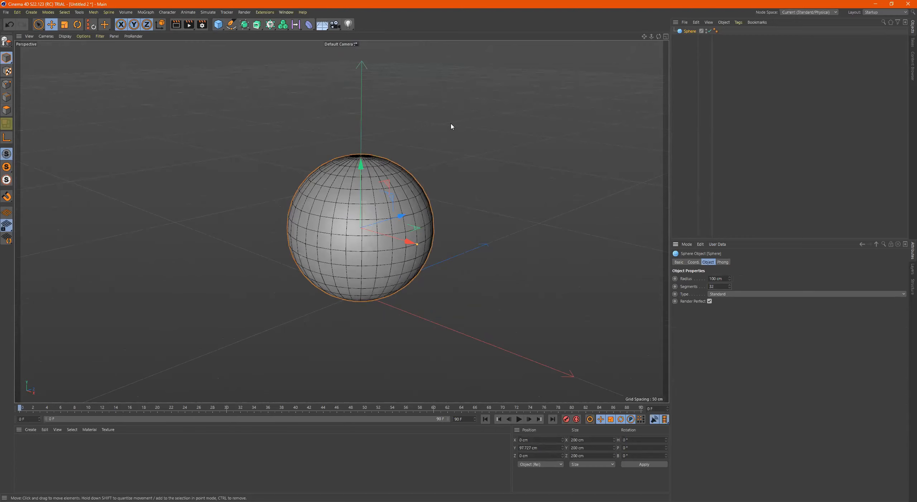
Duplicate the sphere upward to about Y 238 cm and set the copy's radius to 75 cm
left_click_drag(361, 163, 378, 63, "ctrl")
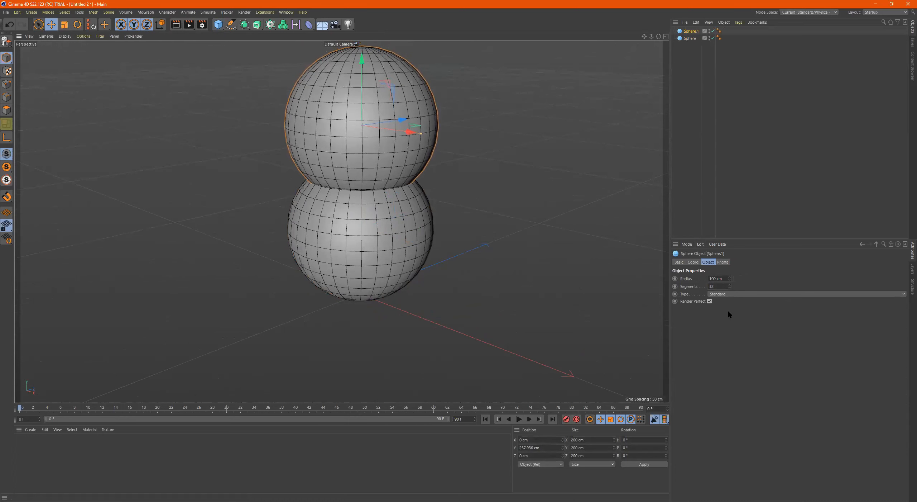
double_click(723, 279)
type("75")
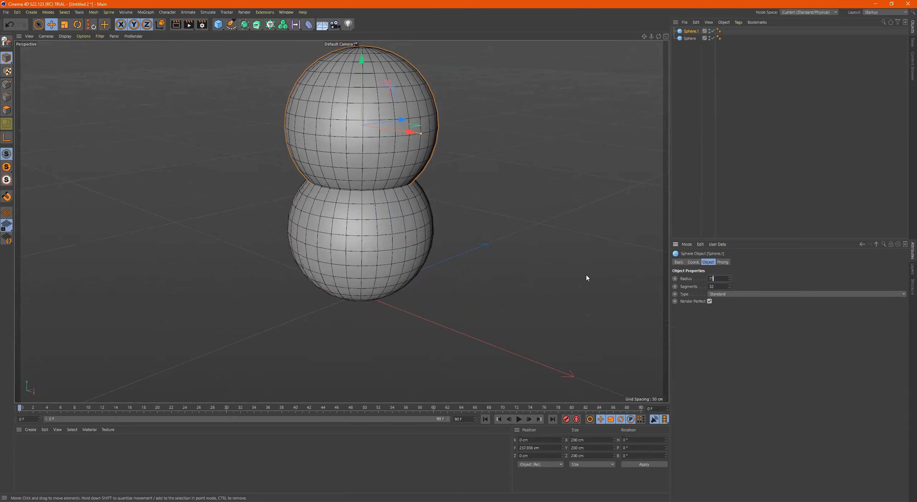
key("Return")
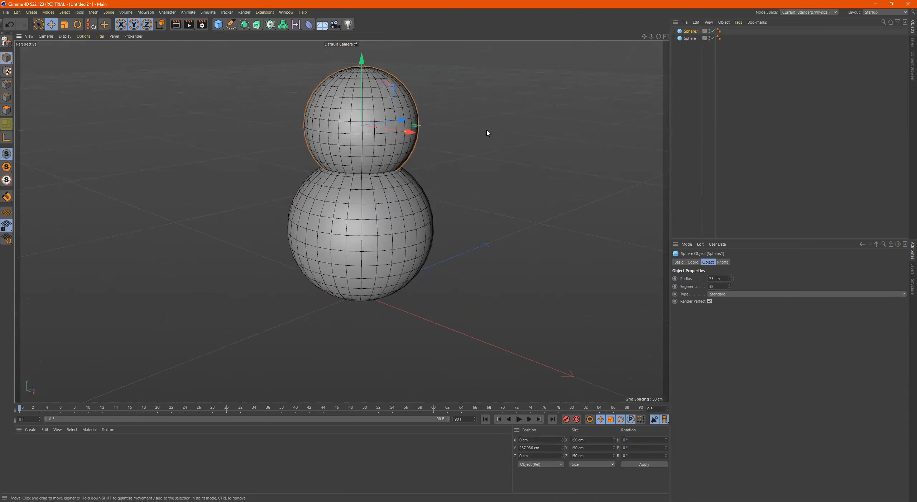
Duplicate the 75 cm sphere upward to about Y 344 cm and set the new top sphere's radius to 25 cm
middle_click_drag(265, 60, 283, 126, "alt")
left_click_drag(380, 133, 380, 42, "ctrl")
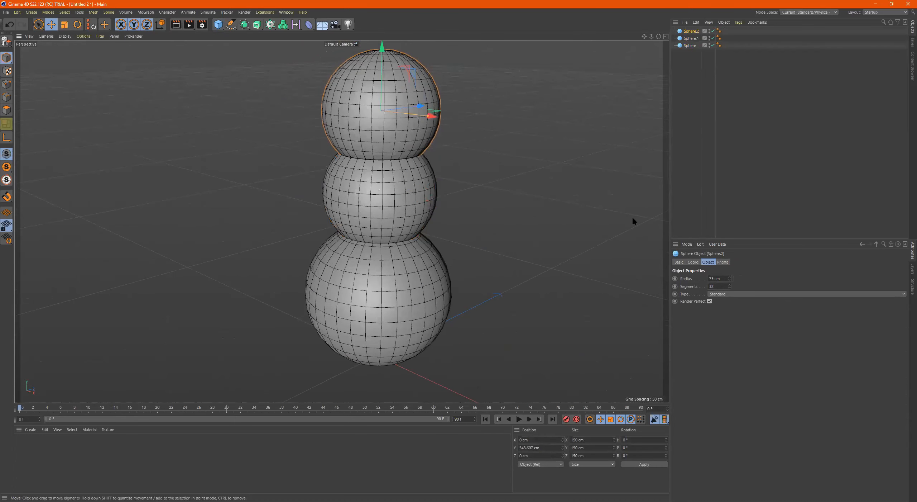
double_click(713, 277)
type("25")
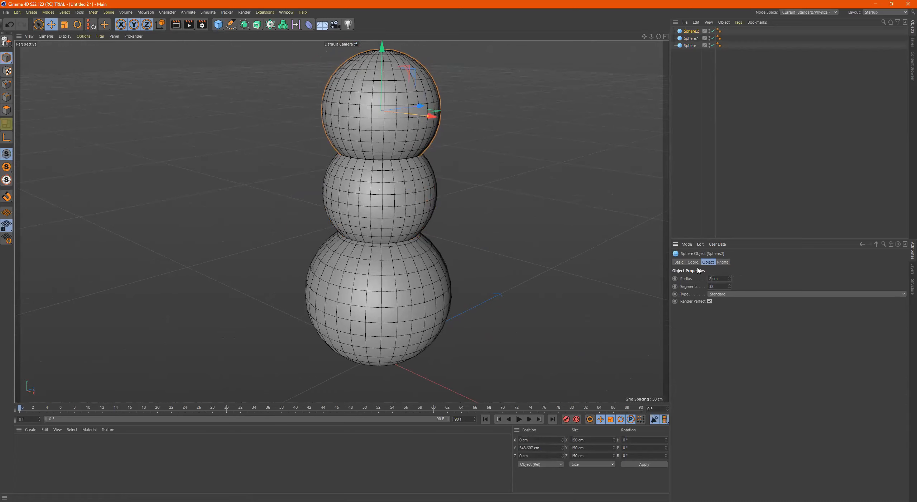
key("Return")
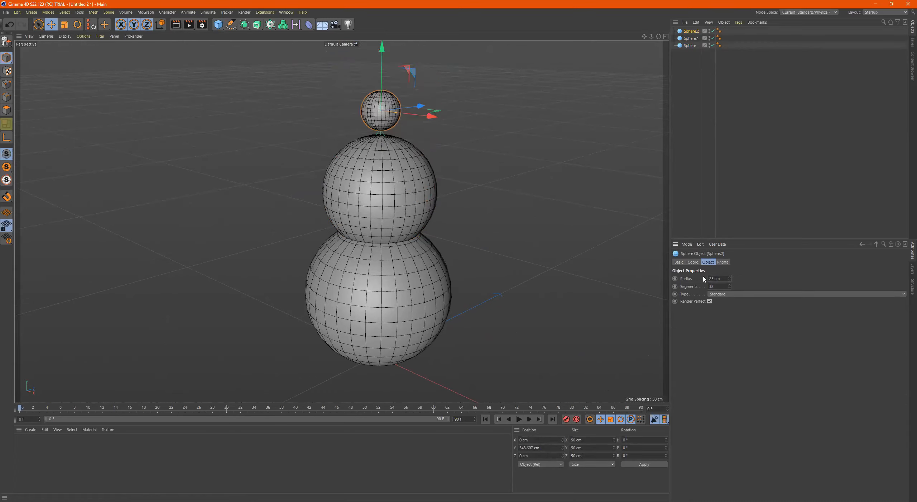
Set the top sphere's radius to 50 cm
type("50")
key("Return")
left_click_drag(341, 221, 400, 191, "alt")
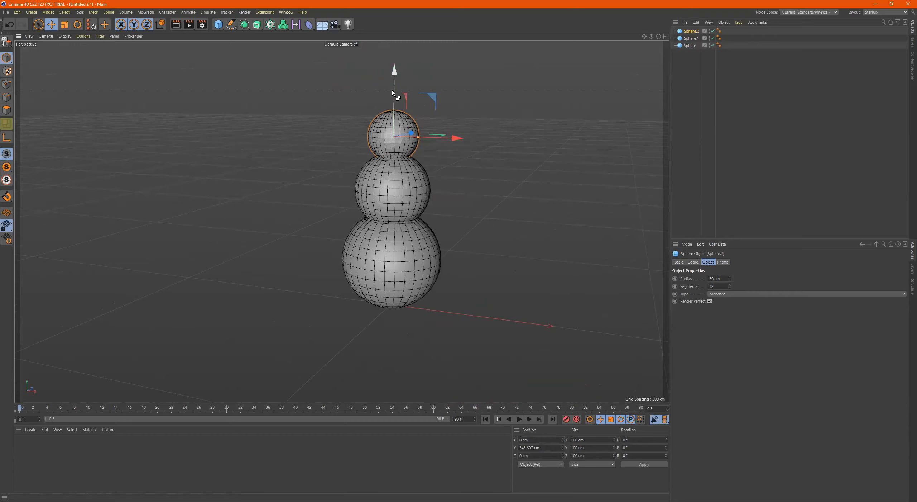
Duplicate the top sphere upward to about Y 454 cm, and delete both the copy and the original top sphere
left_click_drag(393, 92, 393, 36, "ctrl")
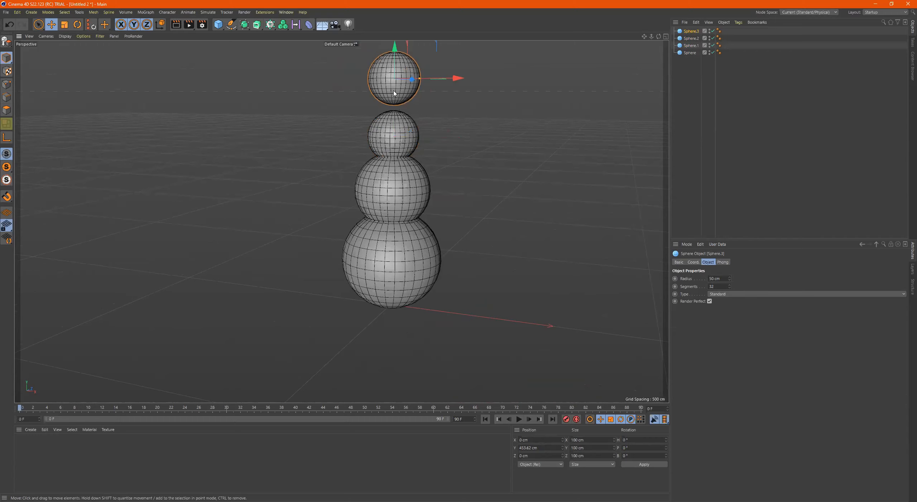
key("Delete")
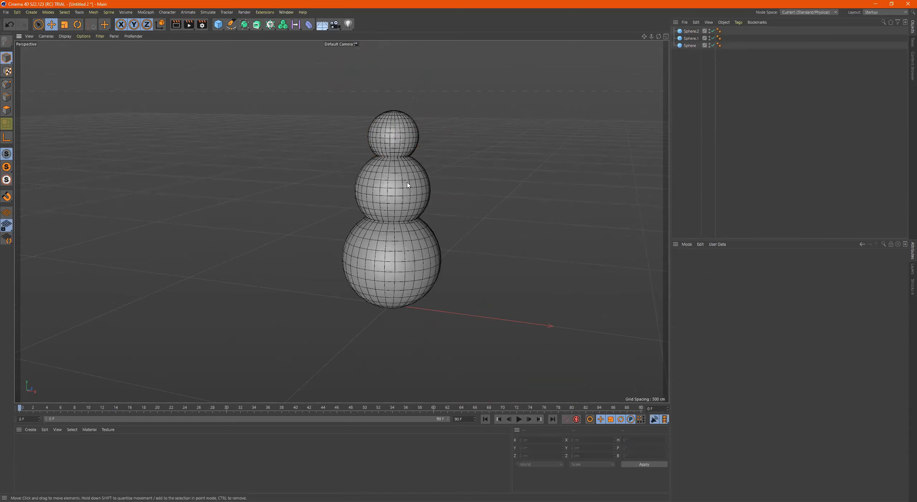
left_click(403, 151)
key("Delete")
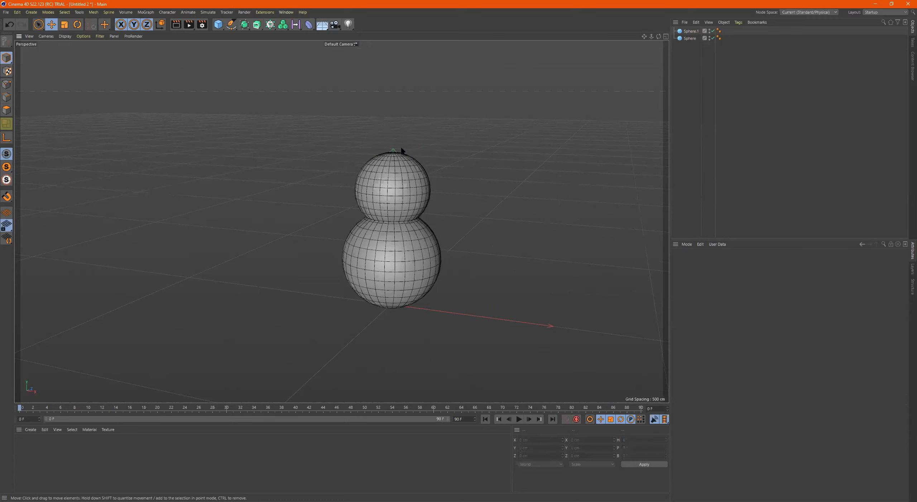
Duplicate the 75 cm sphere upward, set the copy's radius to 50 cm and lower it to about Y 344 cm
left_click(388, 182)
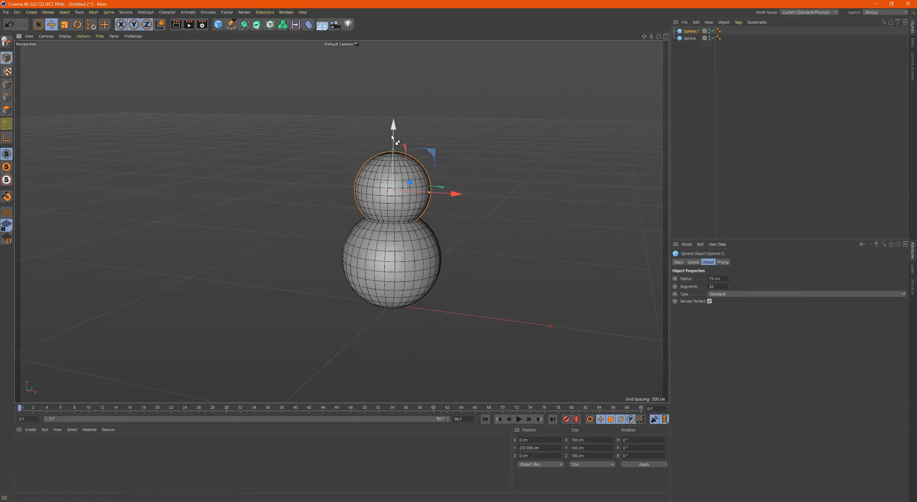
left_click_drag(391, 134, 407, 42, "ctrl")
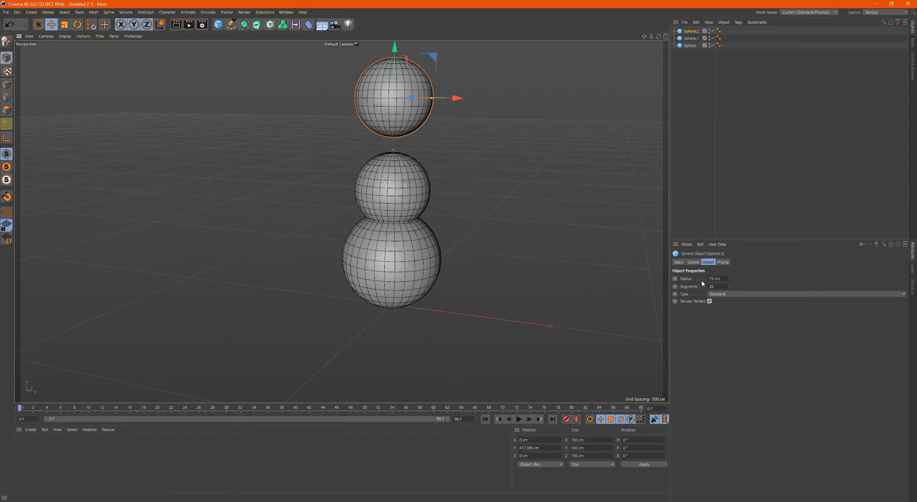
left_click_drag(713, 277, 699, 270)
type("50")
key("Return")
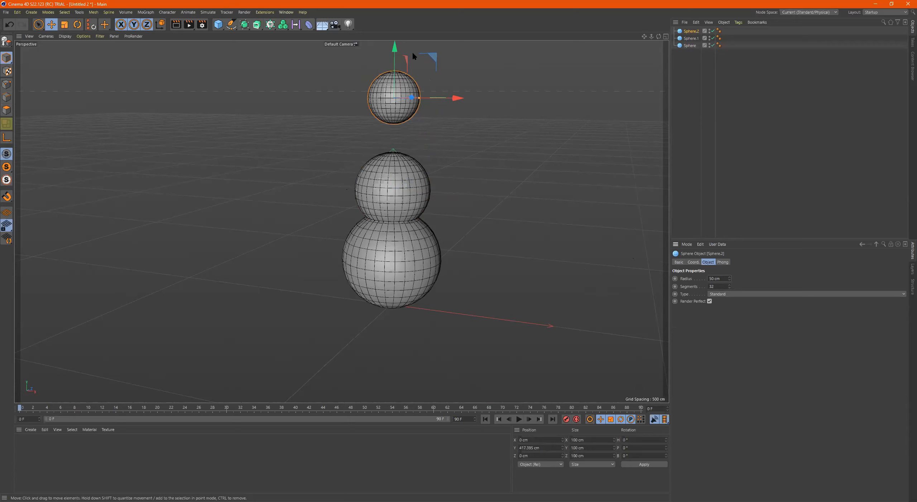
left_click_drag(394, 52, 392, 93)
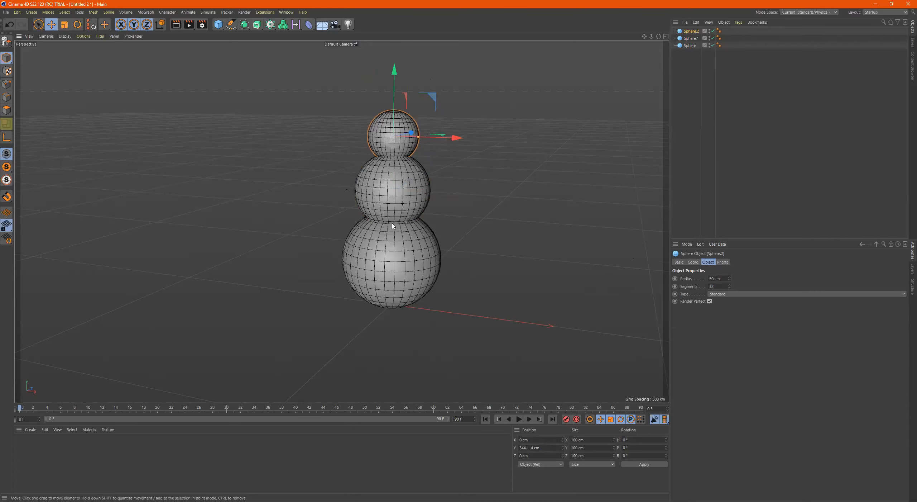
Examine how the three stacked spheres meet from several angles and distances
scroll(393, 226, "up", 5)
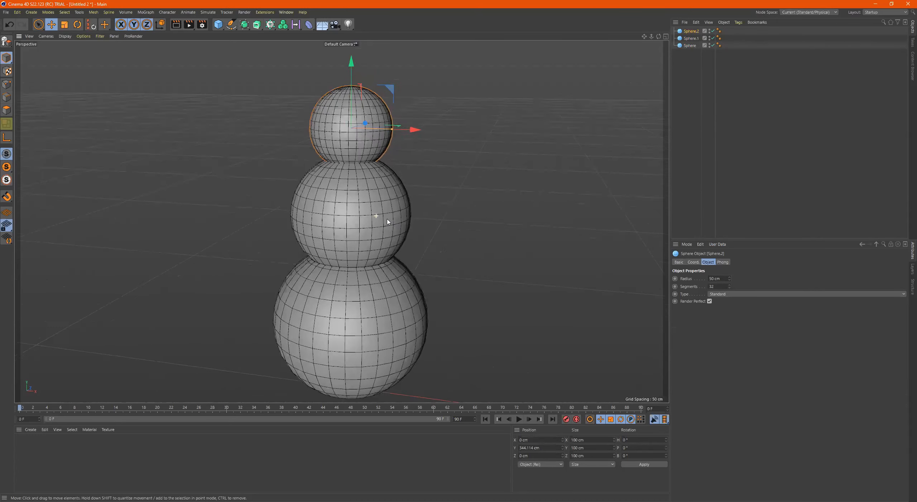
left_click_drag(389, 222, 381, 216, "alt")
middle_click_drag(381, 216, 414, 206, "alt")
left_click_drag(414, 206, 369, 211, "alt")
right_click_drag(430, 189, 389, 203, "alt")
left_click_drag(403, 206, 425, 212, "alt")
middle_click_drag(434, 205, 381, 208, "alt")
left_click_drag(389, 203, 391, 196, "alt")
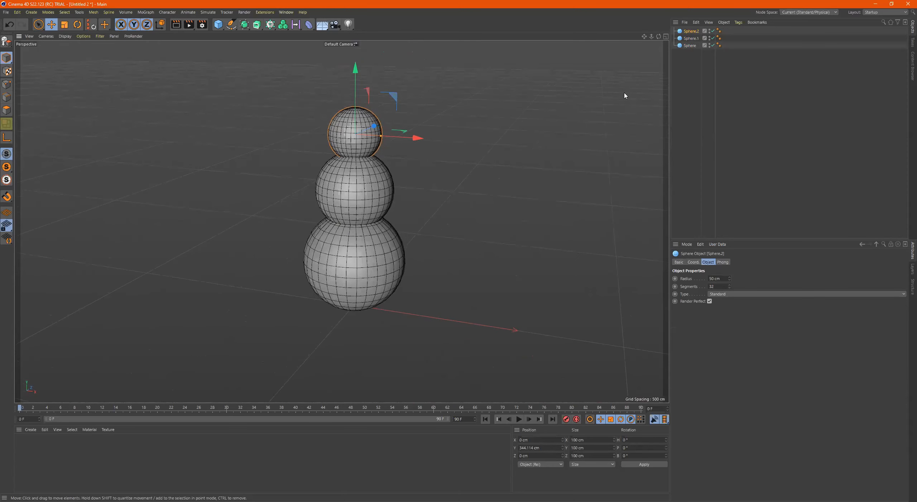
Group the three spheres under one null, try moving the group along X and undo the move
left_click(686, 23)
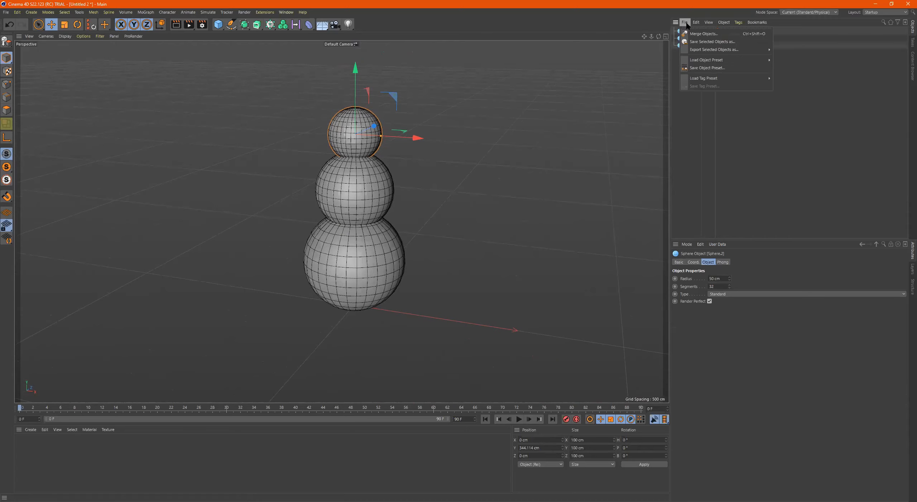
mouse_move(693, 24)
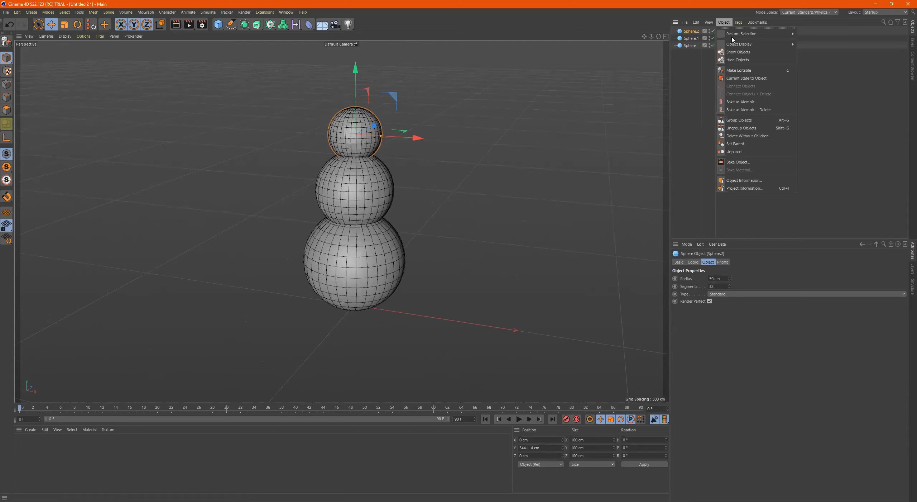
left_click(455, 15)
left_click(690, 46, "shift")
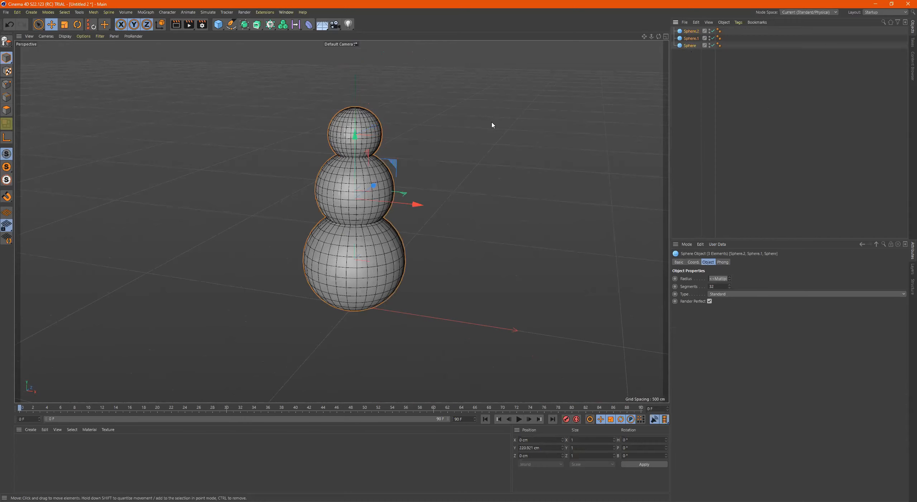
key("alt+g")
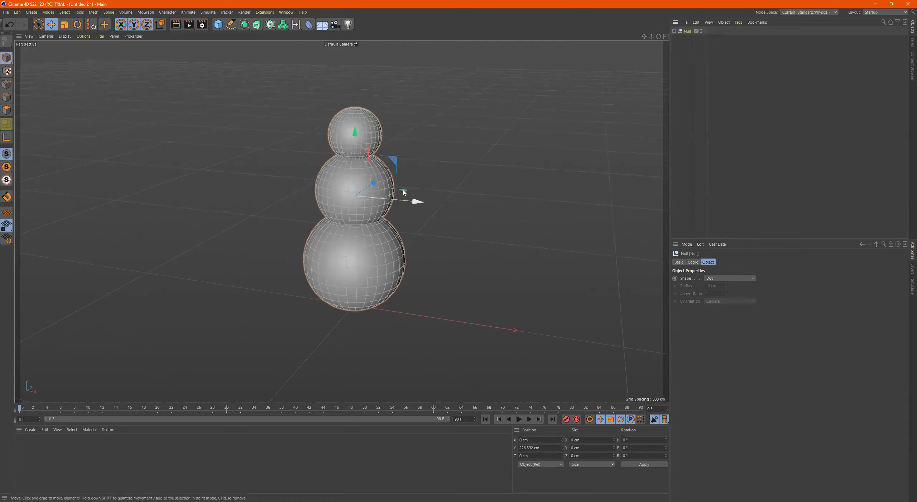
left_click_drag(405, 205, 445, 221)
key("ctrl+z")
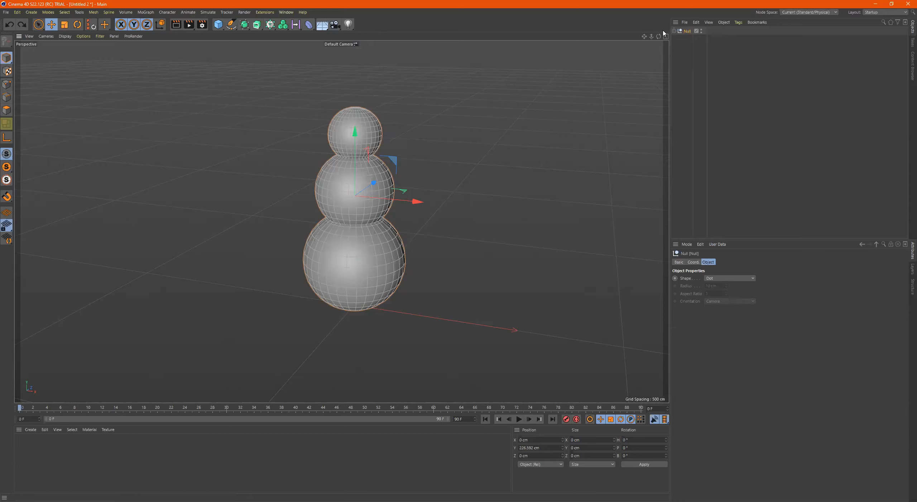
Expand the null's child objects and rename the null snowMane
left_click(674, 31)
left_click(674, 32)
left_click(674, 32)
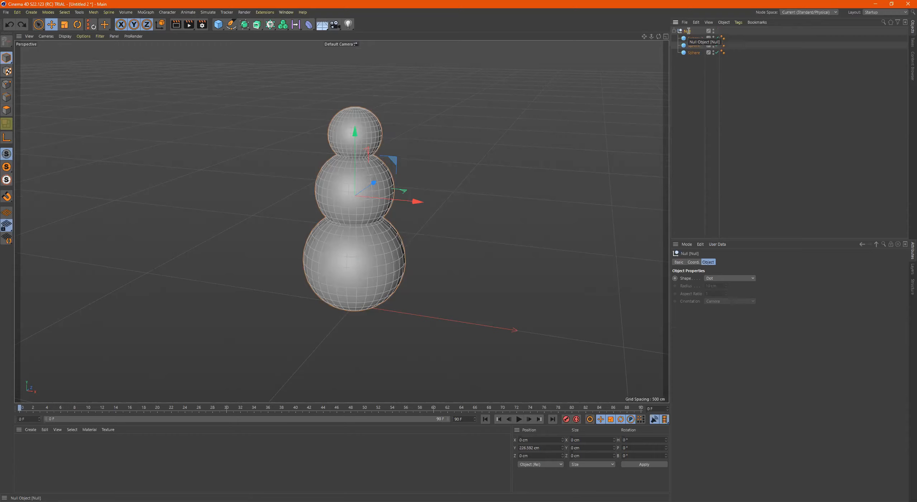
double_click(688, 31)
type("snow")
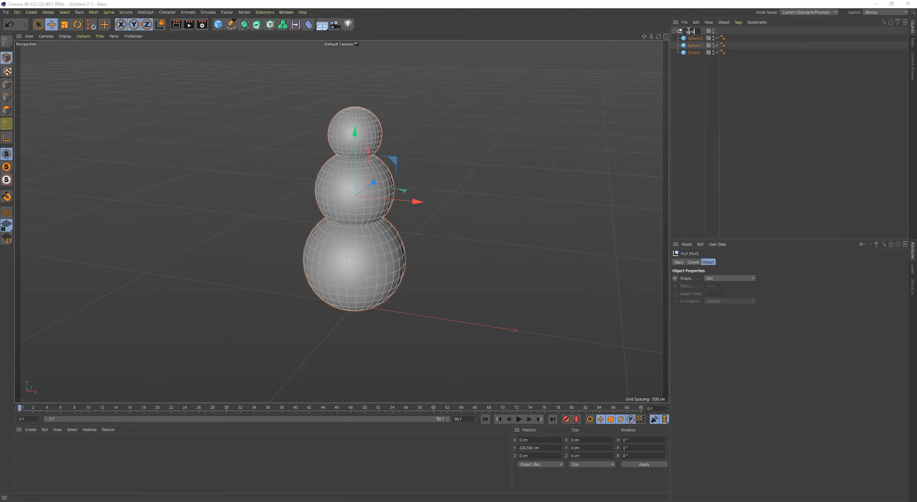
type("Mane")
key("Return")
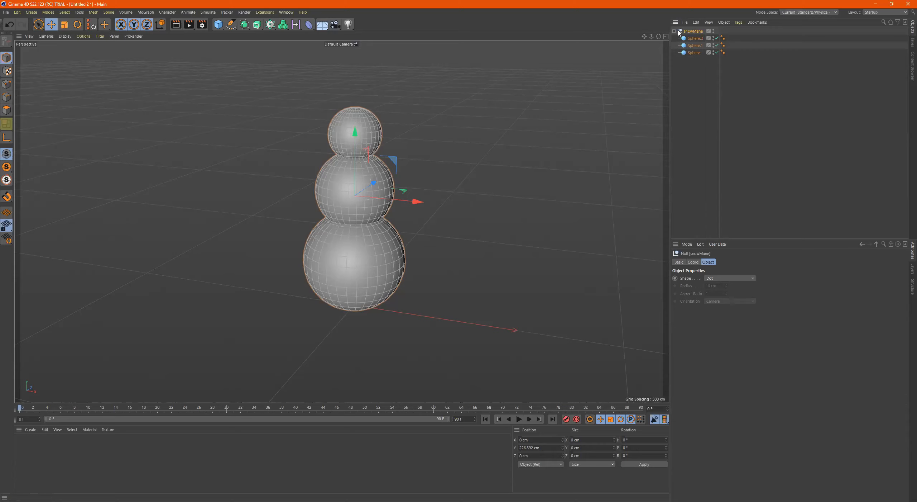
Try rotating the whole snowMane group, and undo the rotations and the selection of its largest sphere
left_click(388, 200)
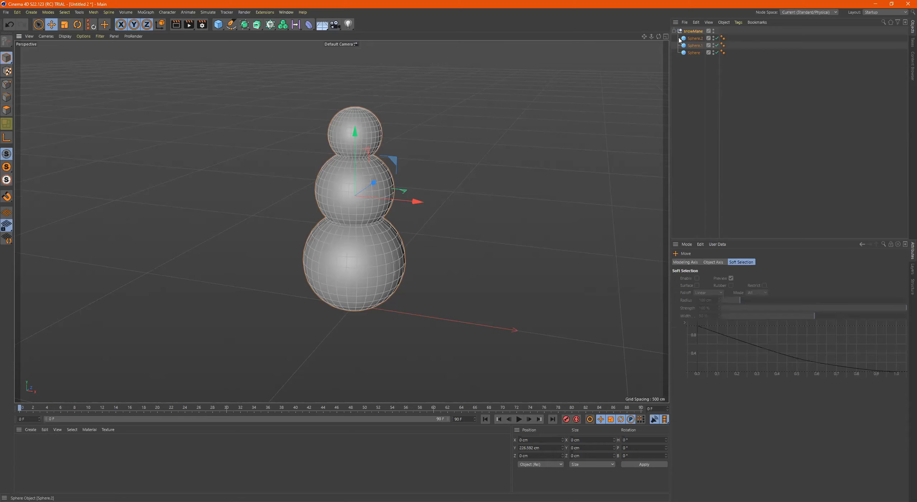
key("r")
left_click_drag(373, 170, 489, 200)
key("ctrl+z")
key("ctrl+z")
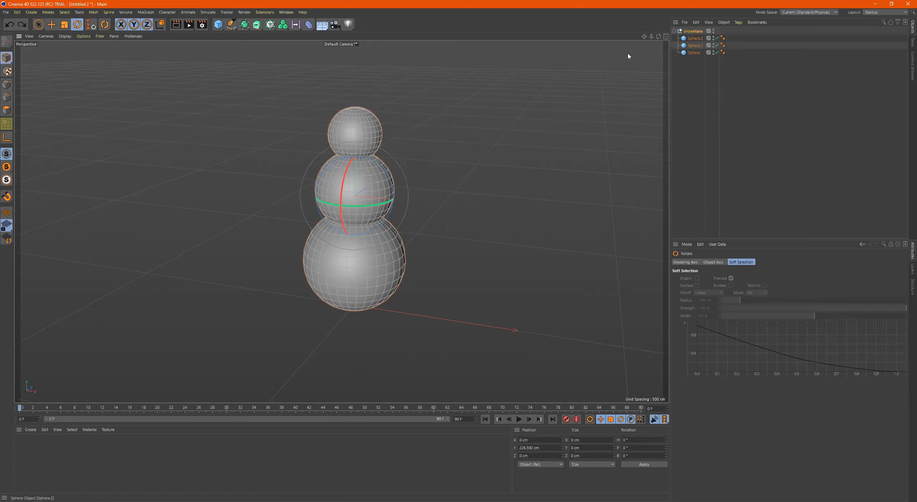
left_click_drag(376, 183, 314, 176)
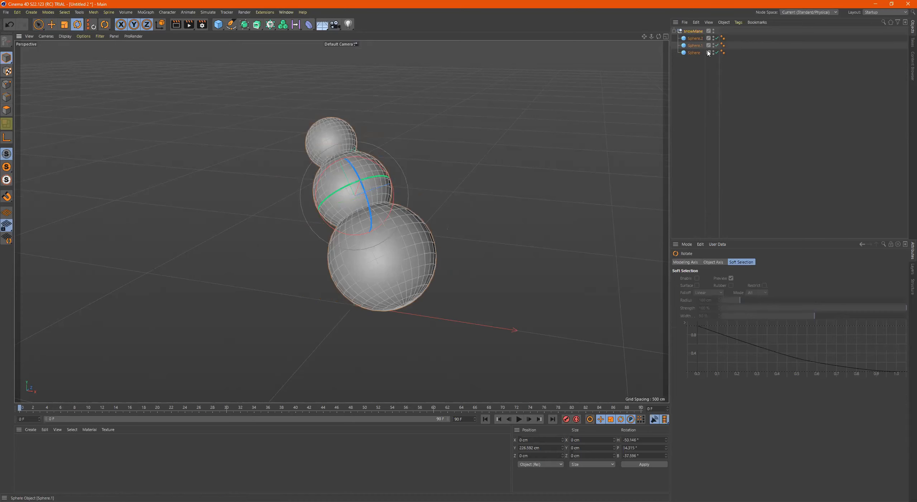
left_click(696, 54)
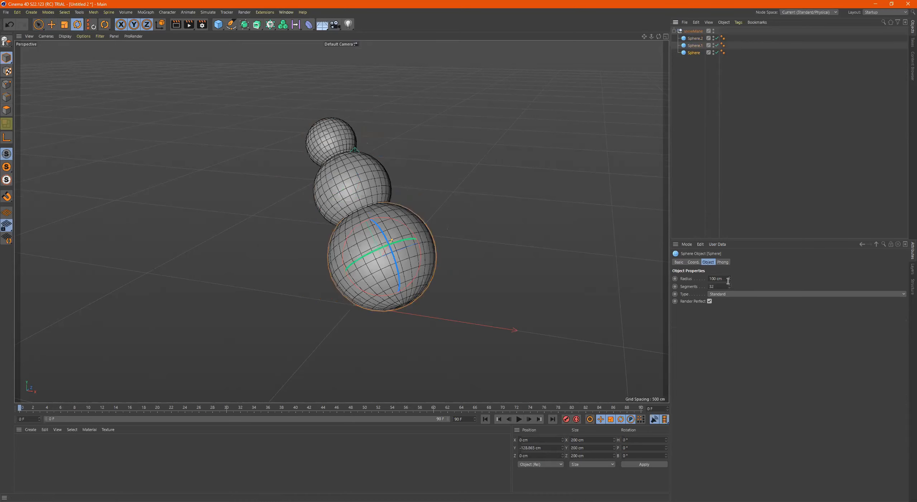
mouse_move(730, 286)
left_mouse_down()
mouse_move(730, 276)
mouse_move(729, 287)
left_mouse_up()
key("ctrl+z")
key("ctrl+z")
key("ctrl+z")
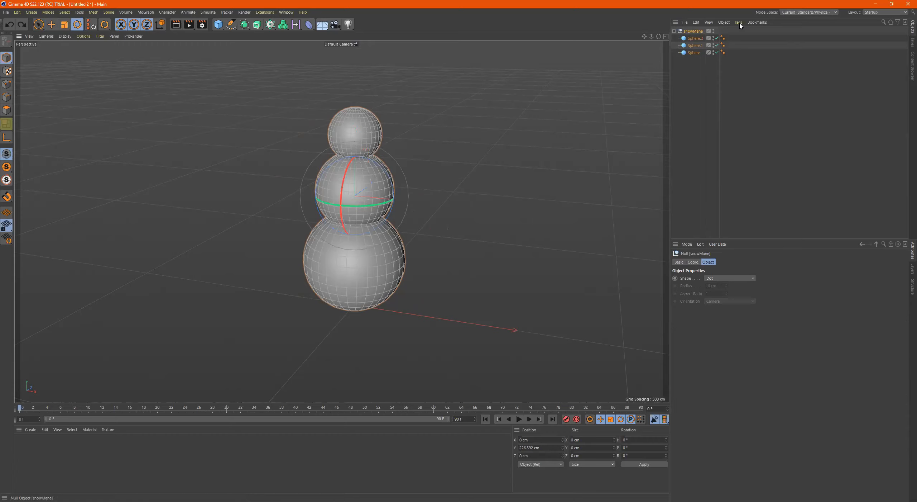
left_click(724, 23)
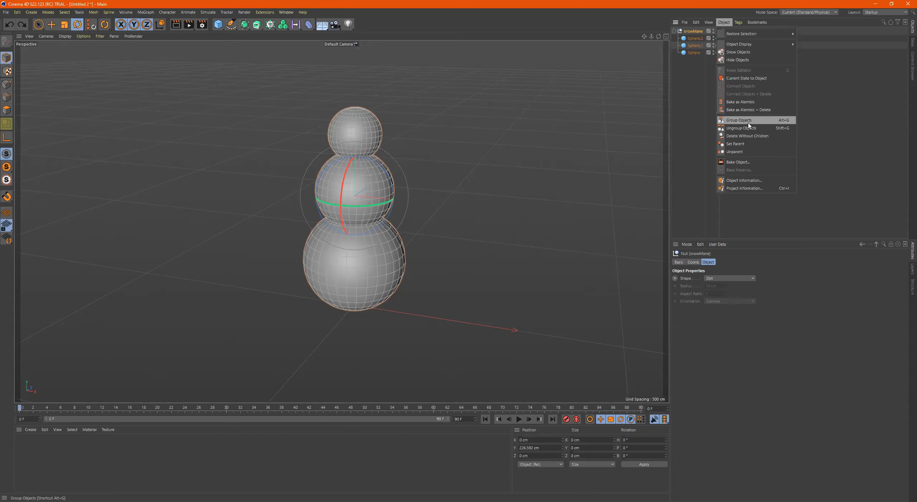
left_click(697, 84)
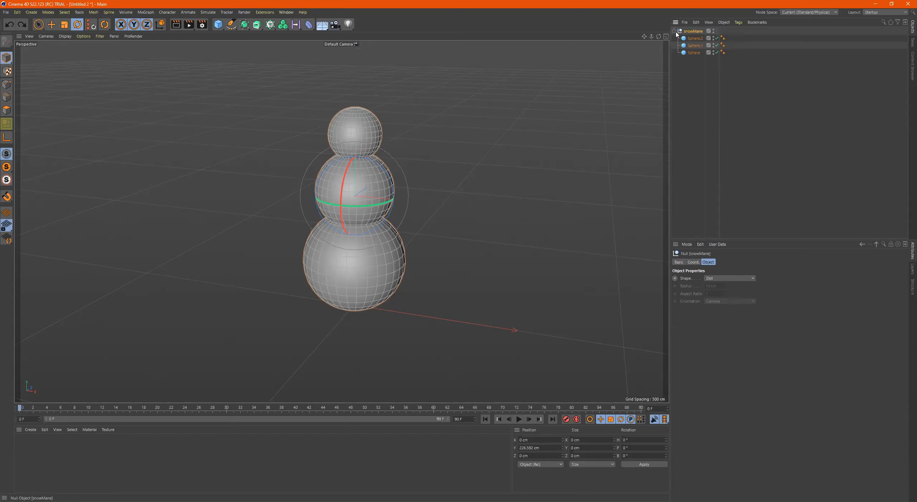
left_click(674, 32)
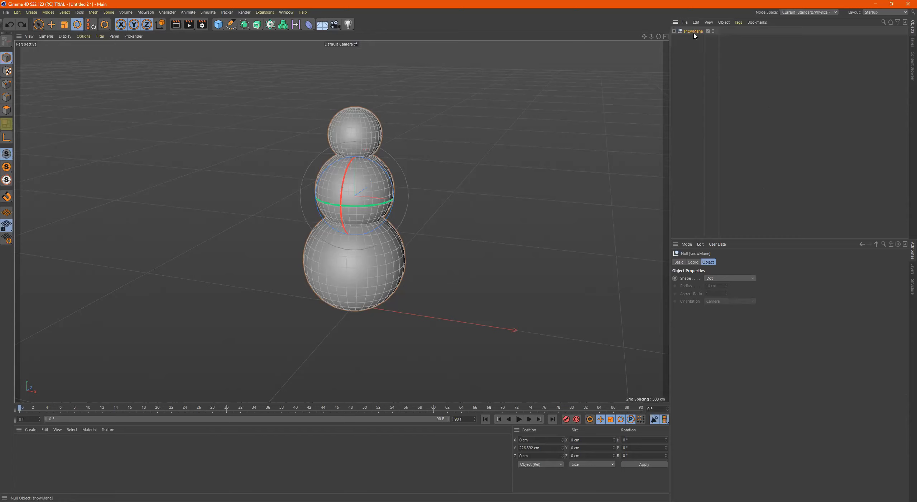
left_click(675, 32)
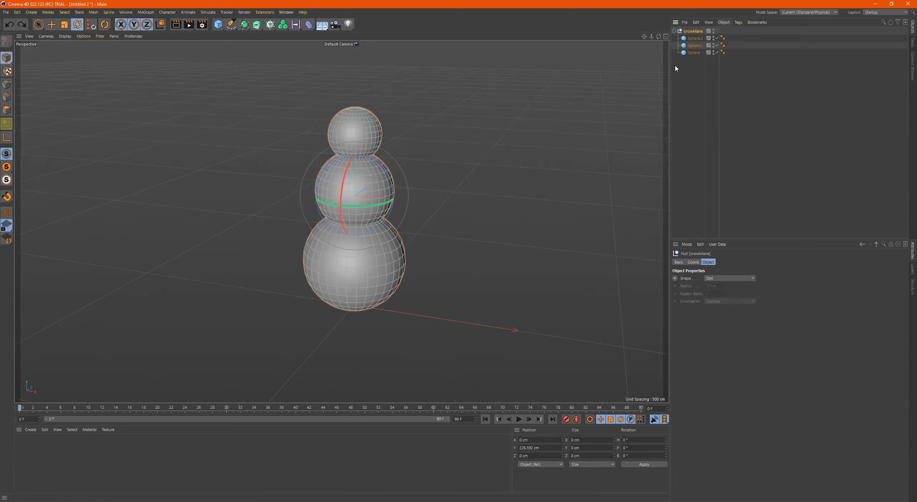
Undo the null's renaming and the grouping of the three spheres, and clear the selection
key("ctrl+z")
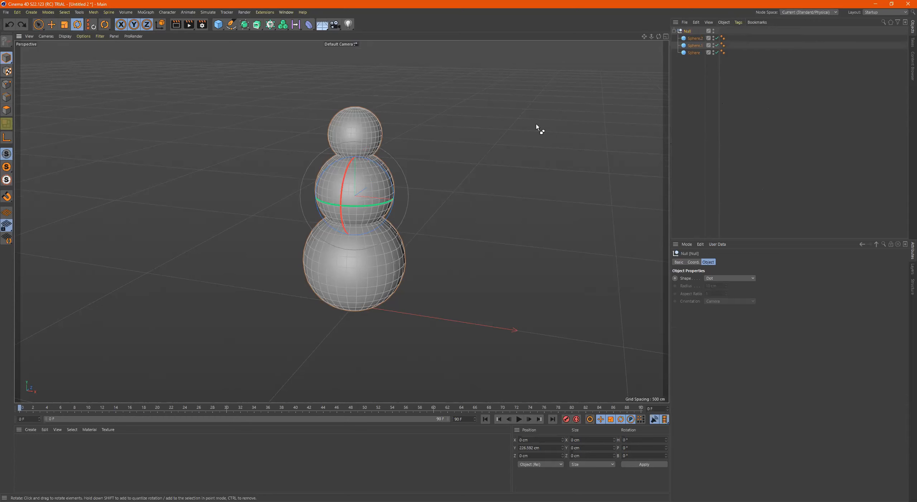
key("ctrl+z")
left_click(530, 145)
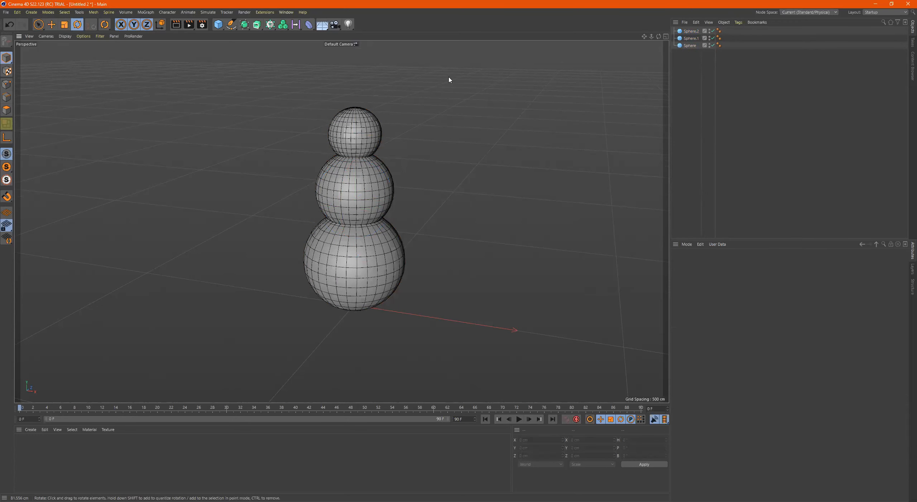
left_click(351, 136)
left_click(359, 229, "shift")
left_click(370, 269, "shift")
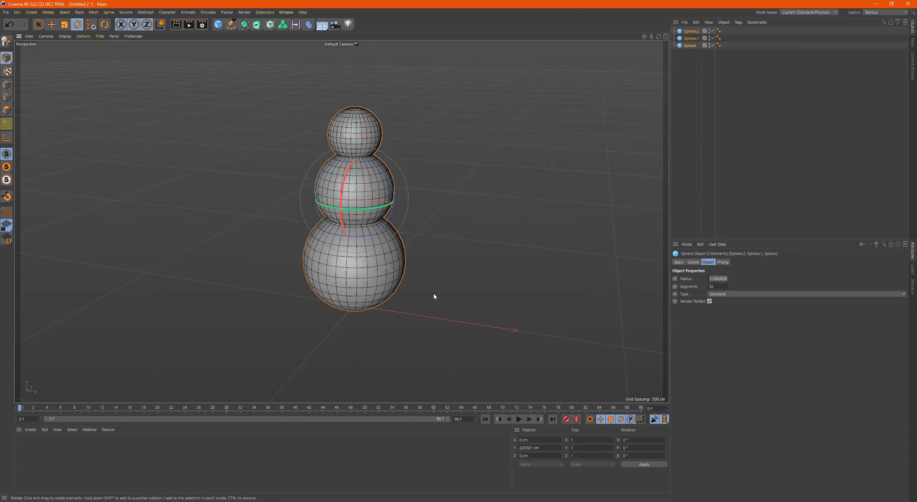
left_click(426, 102)
Select all three snowman spheres and group them under one null
left_click(350, 130)
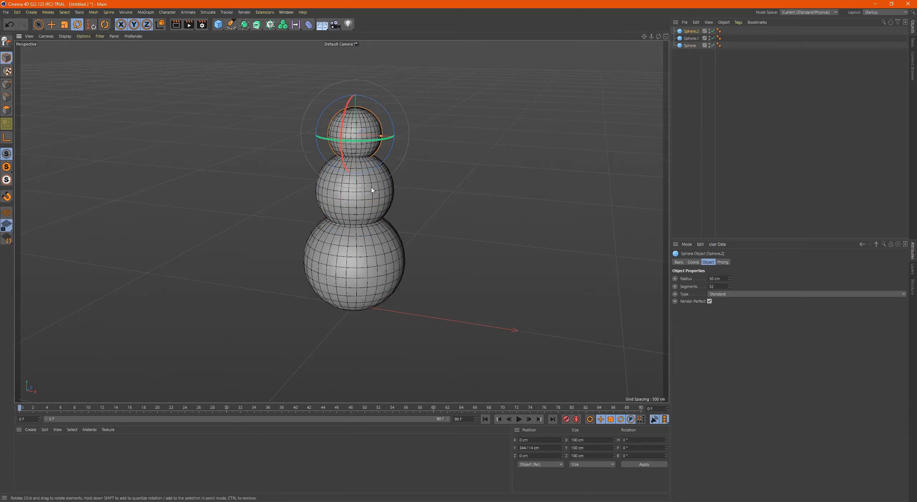
left_click(363, 194, "shift")
left_click(380, 270, "shift")
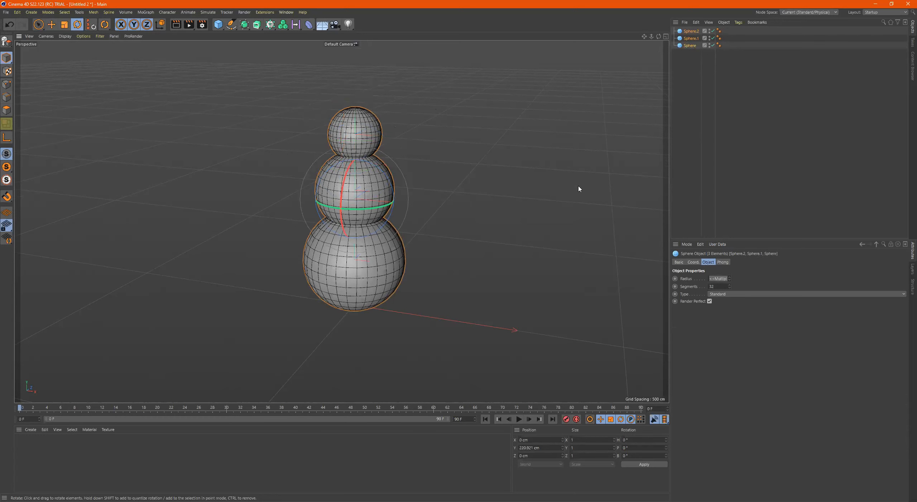
key("alt+g")
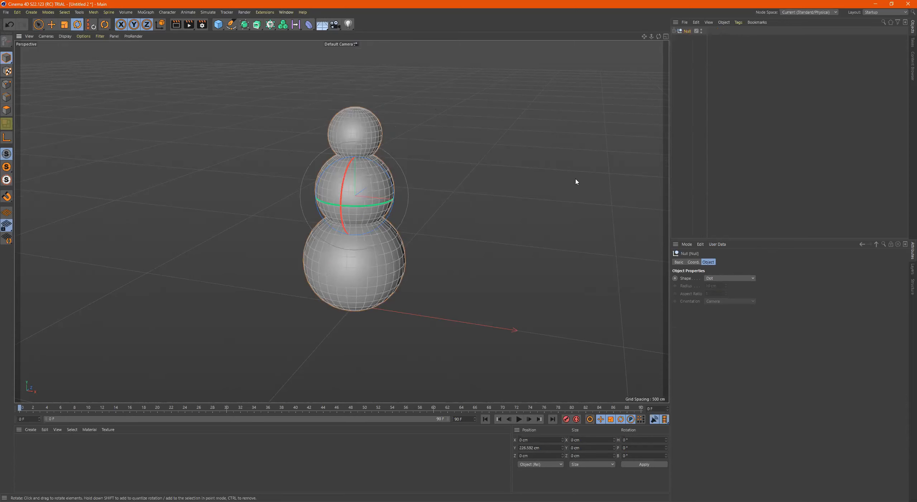
Expand the null's child objects and rename the null Gucci_Mane
left_click(674, 31)
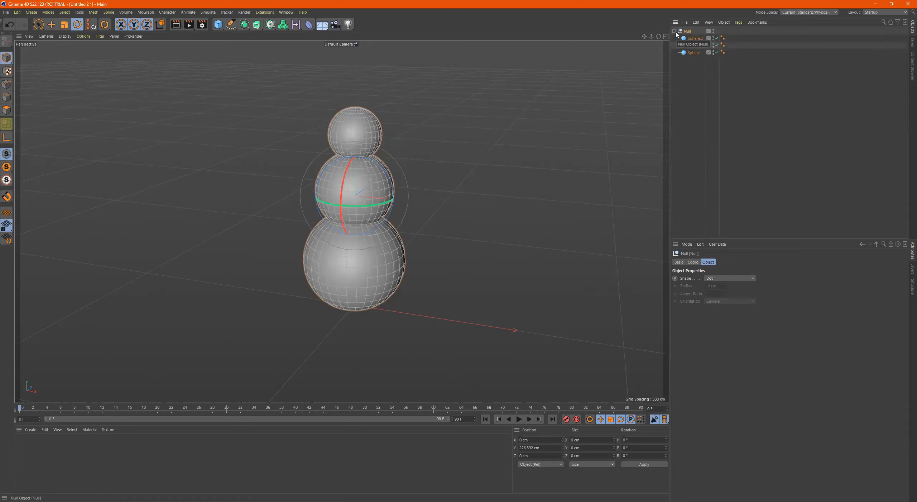
double_click(688, 32)
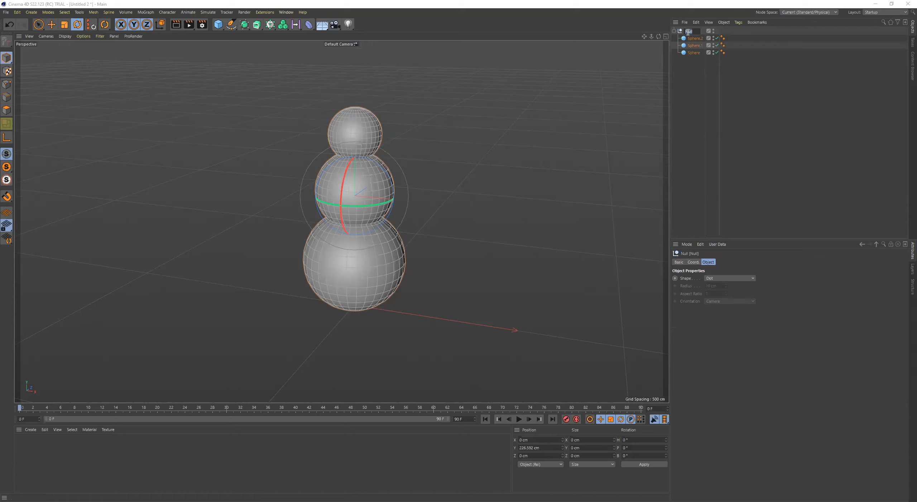
type("S")
type("ucci")
key("Return")
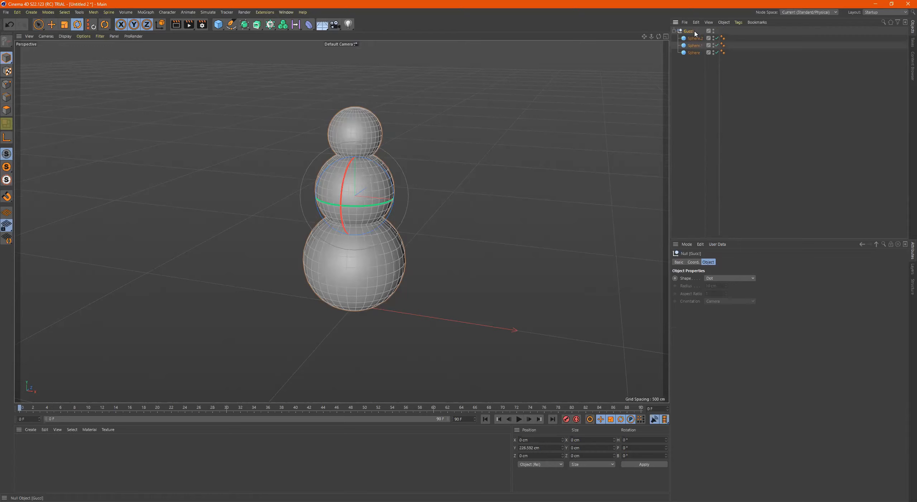
double_click(695, 32)
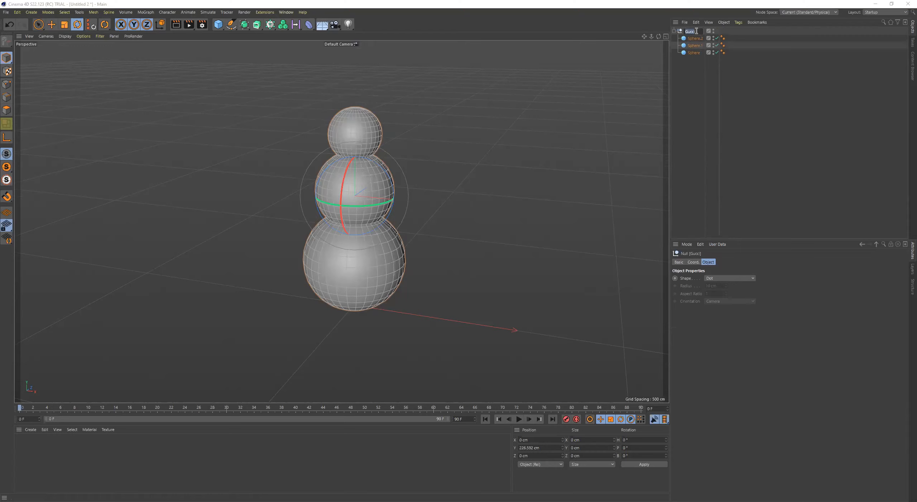
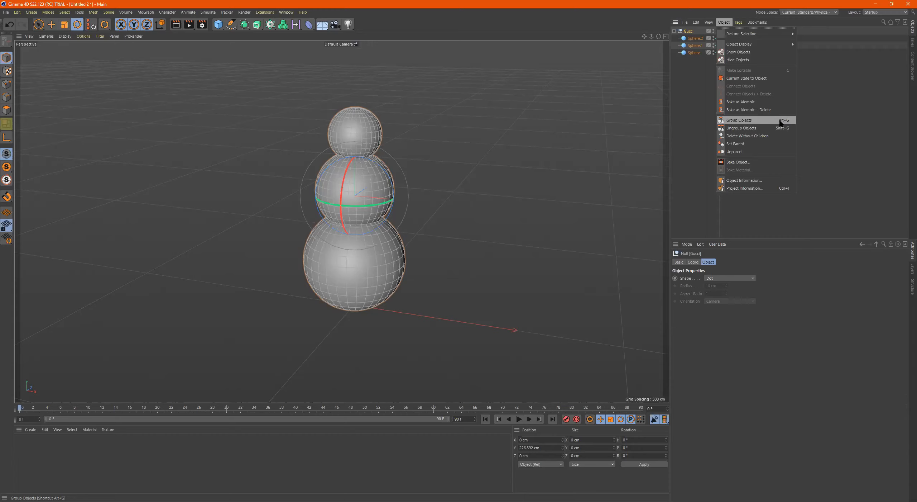
left_click(630, 24)
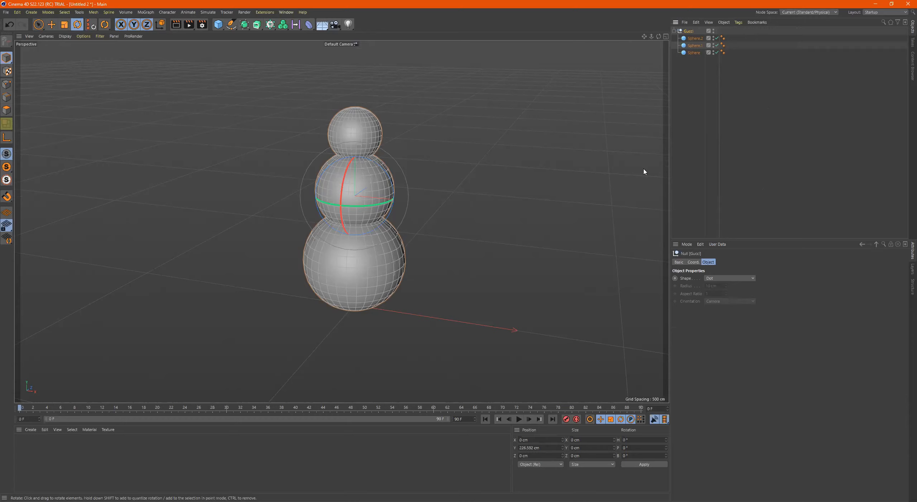
left_click(674, 32)
left_click(674, 32)
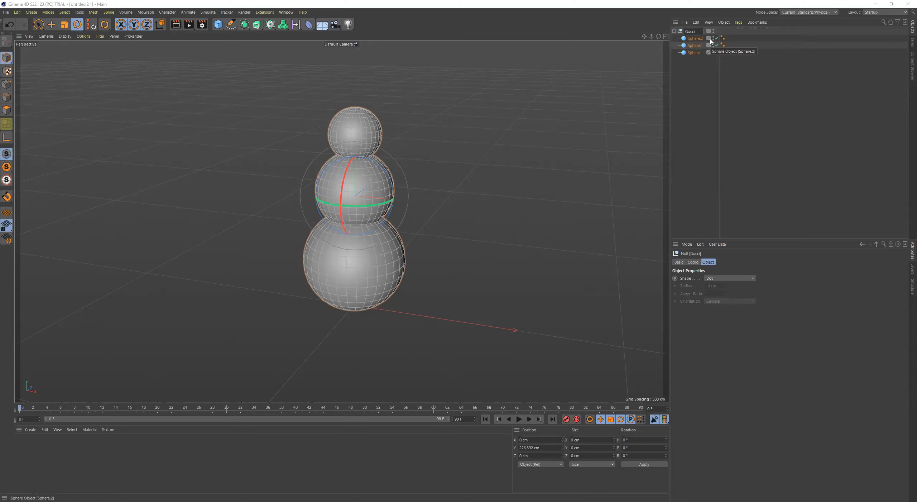
type("i_Mane")
key("Return")
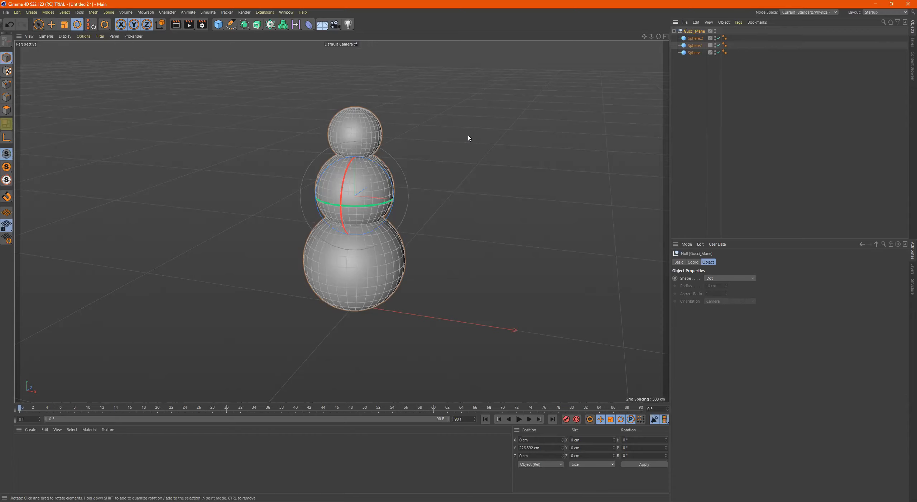
Examine the grouped snowman spheres from several angles and distances in the perspective view
left_click_drag(447, 225, 525, 228, "alt")
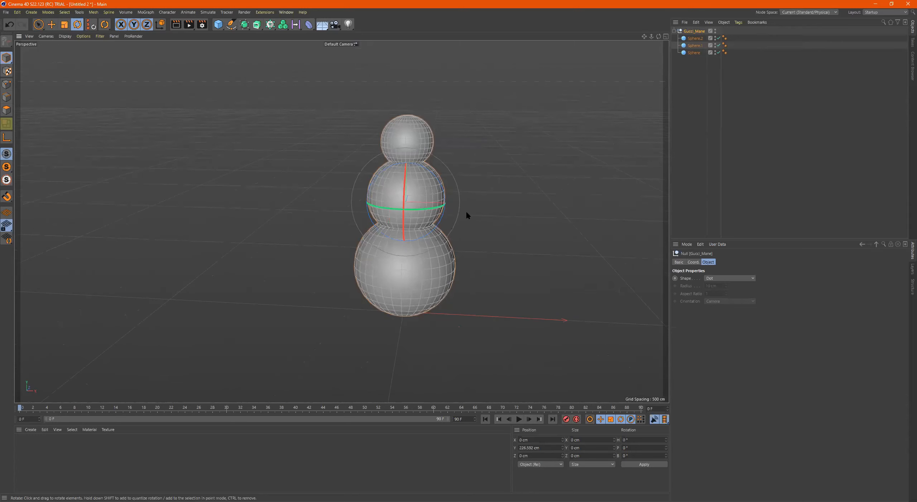
middle_click_drag(412, 201, 315, 188, "alt")
left_click_drag(345, 204, 317, 214, "alt")
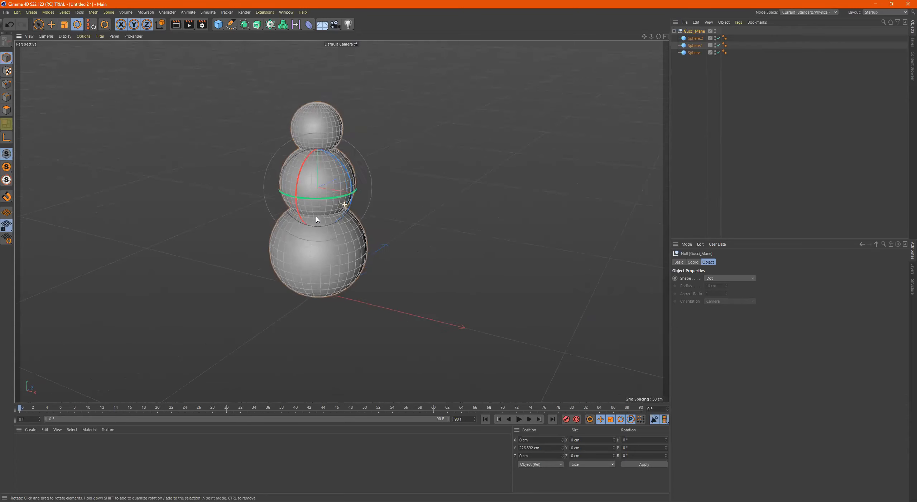
right_click_drag(316, 209, 361, 207, "alt")
middle_click_drag(363, 208, 408, 242, "alt")
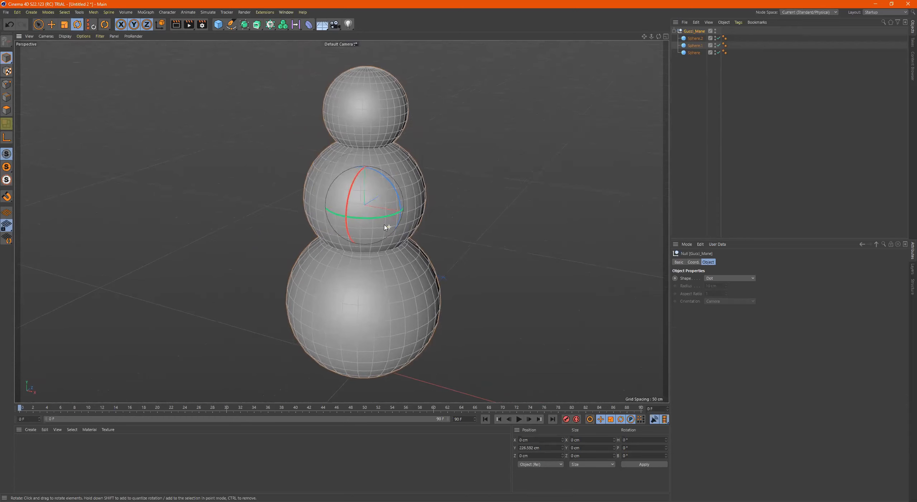
left_click_drag(389, 226, 380, 211, "alt")
middle_click_drag(442, 237, 487, 198, "alt")
left_click_drag(496, 200, 533, 199, "alt")
right_click_drag(513, 189, 495, 197, "alt")
left_click_drag(496, 196, 542, 194, "alt")
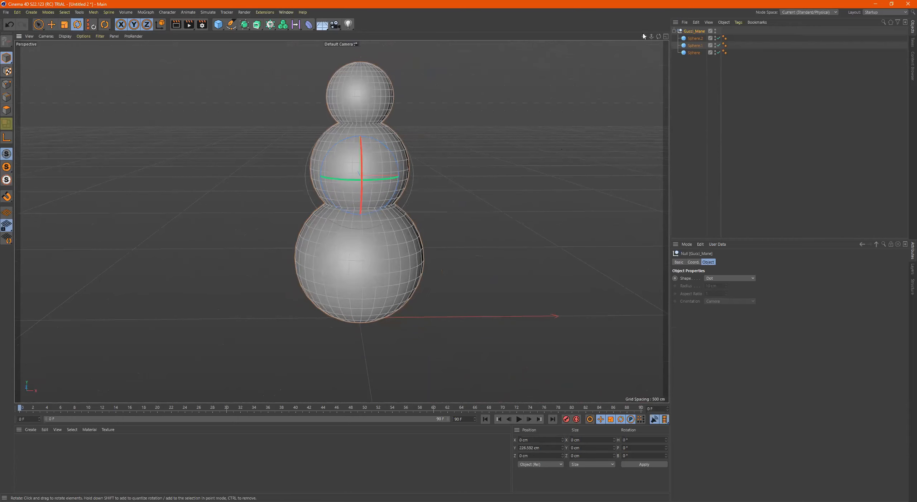
right_click_drag(461, 119, 411, 140, "alt")
mouse_move(424, 137)
left_mouse_down("alt")
mouse_move(442, 149)
mouse_move(406, 138)
left_mouse_up("alt")
right_click_drag(401, 135, 427, 129, "alt")
left_click_drag(427, 131, 443, 146, "alt")
Add a cone and move it beside the snowman's head, to about X -260 cm and Y 360 cm
left_click_drag(219, 24, 251, 33)
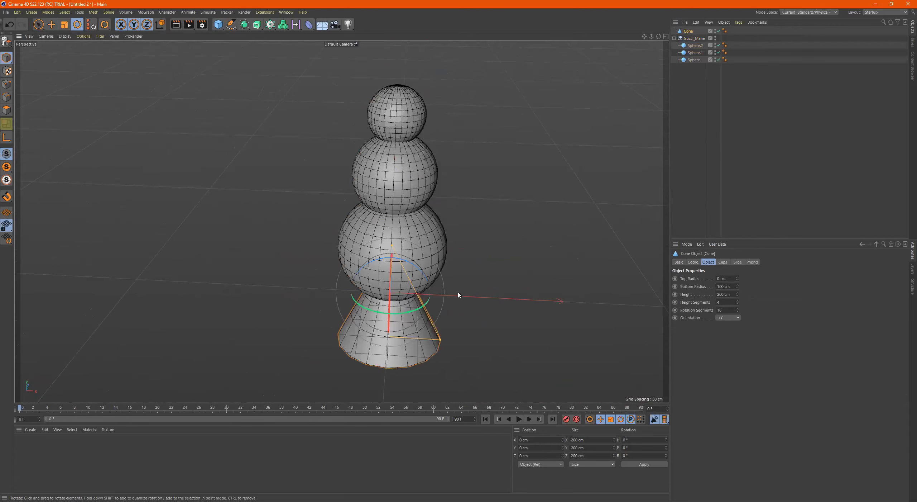
left_click_drag(459, 294, 453, 289, "alt")
key("e")
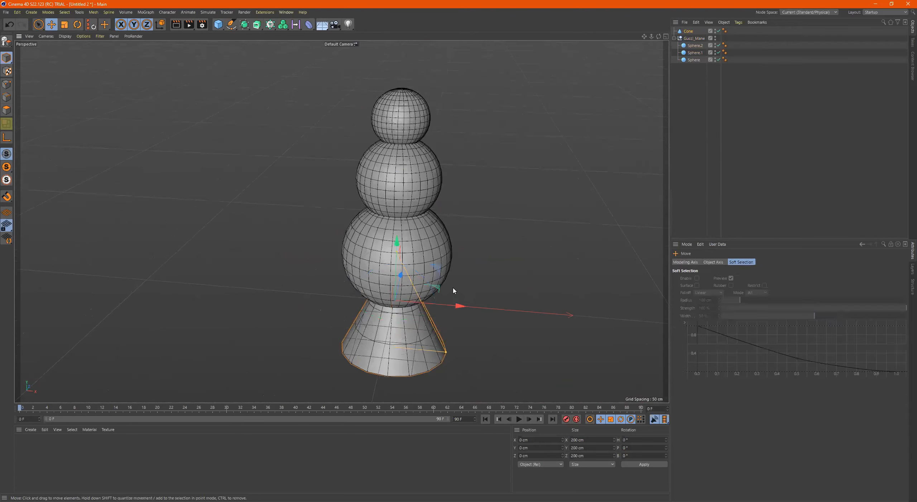
left_click_drag(396, 241, 421, 214)
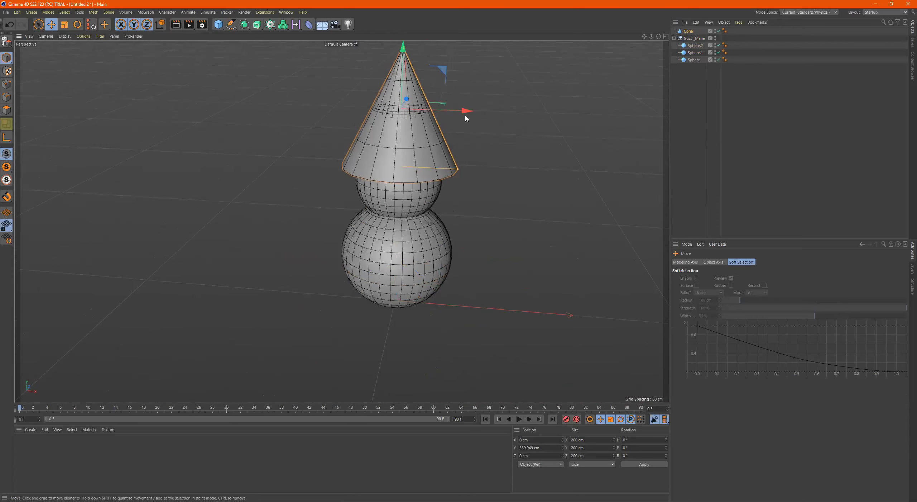
left_click_drag(465, 110, 304, 123)
middle_click_drag(330, 134, 348, 167, "alt")
left_click_drag(338, 158, 331, 157, "alt")
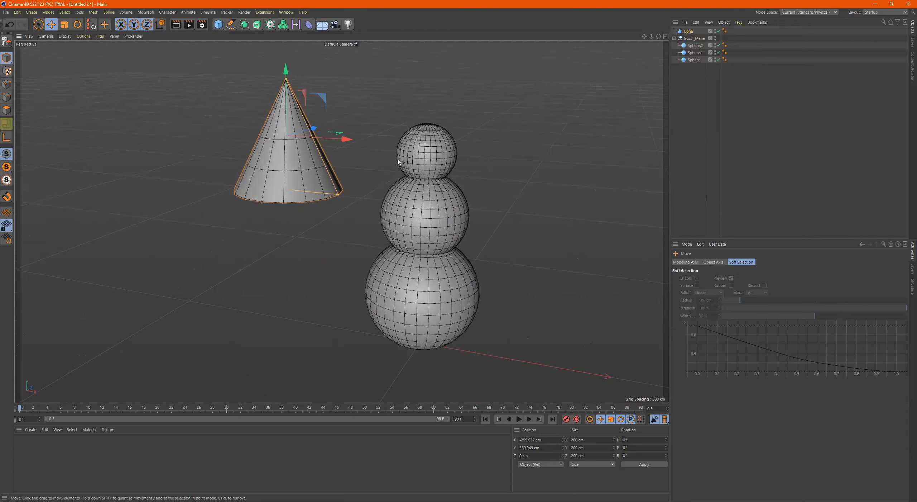
Rotate the cone to a bank angle of -90° so its tip points horizontally away from the snowman
key("r")
key("e")
key("r")
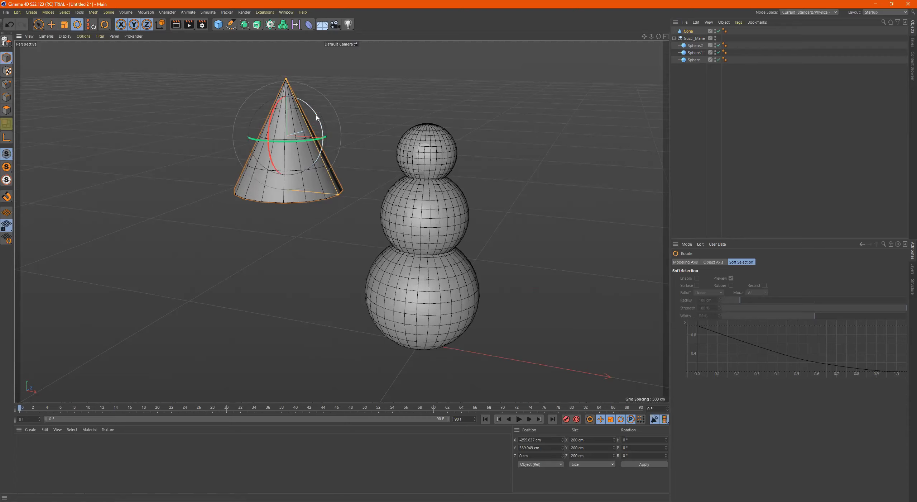
left_click_drag(317, 118, 256, 85)
mouse_move(353, 144)
left_mouse_down("alt")
mouse_move(383, 148)
mouse_move(342, 154)
left_mouse_up("alt")
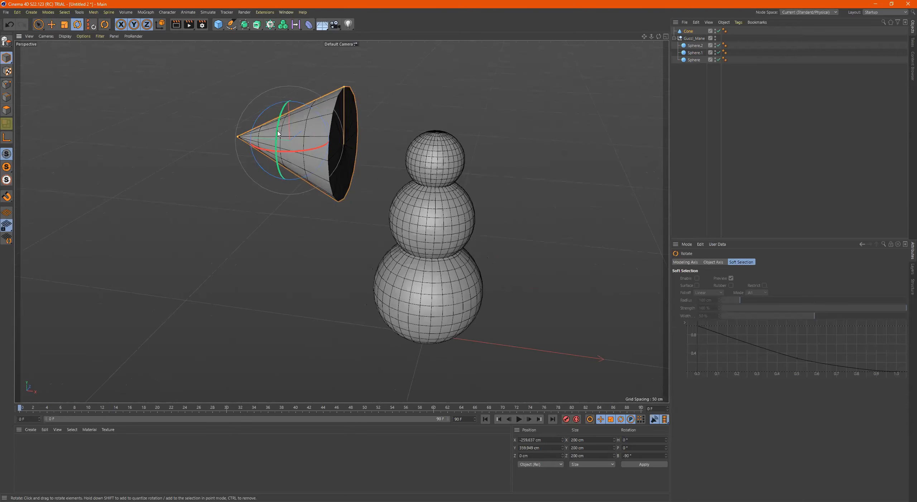
Stretch the cone's height to about 430 cm and scale the whole cone down to about 91 cm wide and 195 cm long
left_click_drag(237, 138, 180, 133)
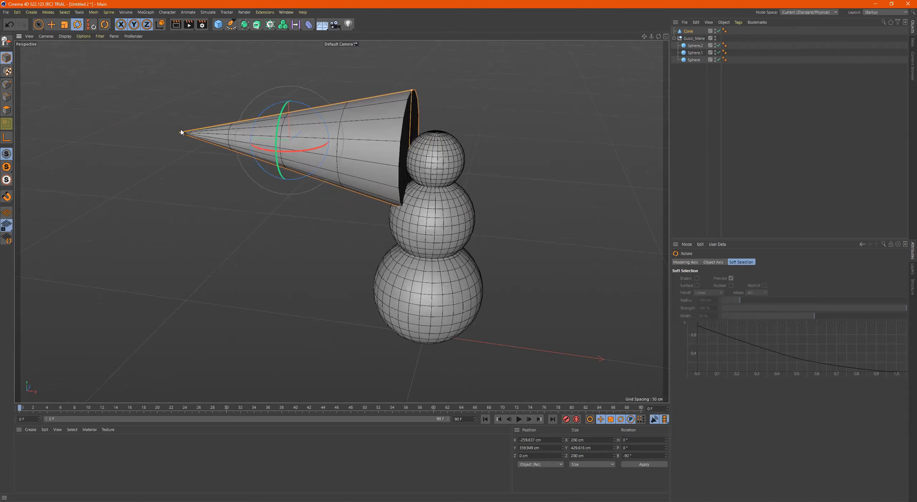
left_click_drag(319, 197, 334, 184, "alt")
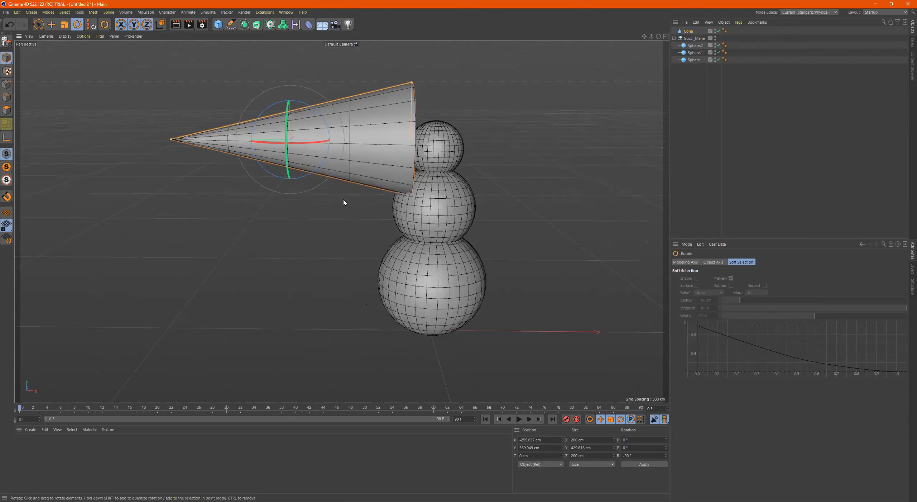
key("t")
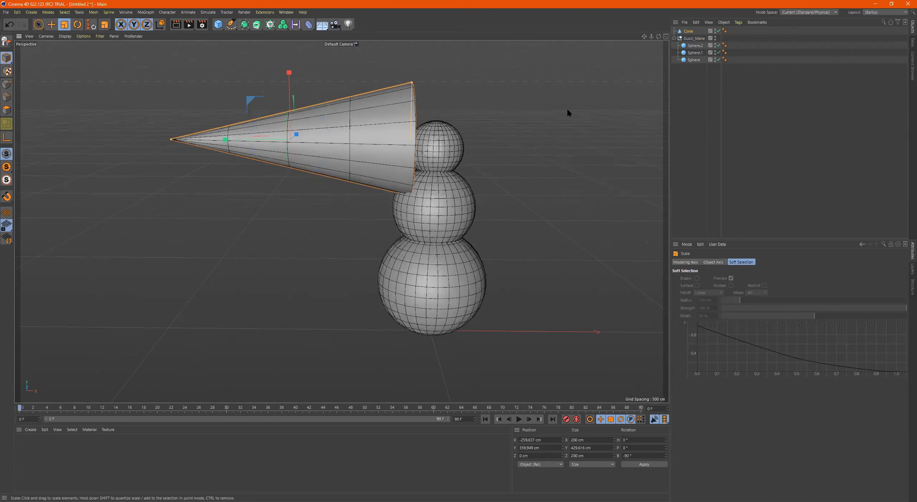
left_click_drag(544, 107, 391, 120)
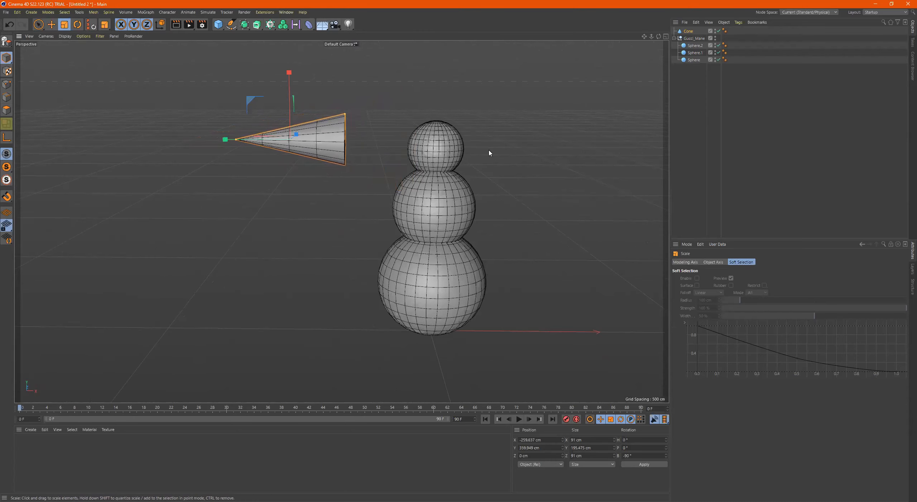
In the front view, move the cone closer to the snowman's head, to about X -188 cm and Y 345 cm
middle_click(512, 165)
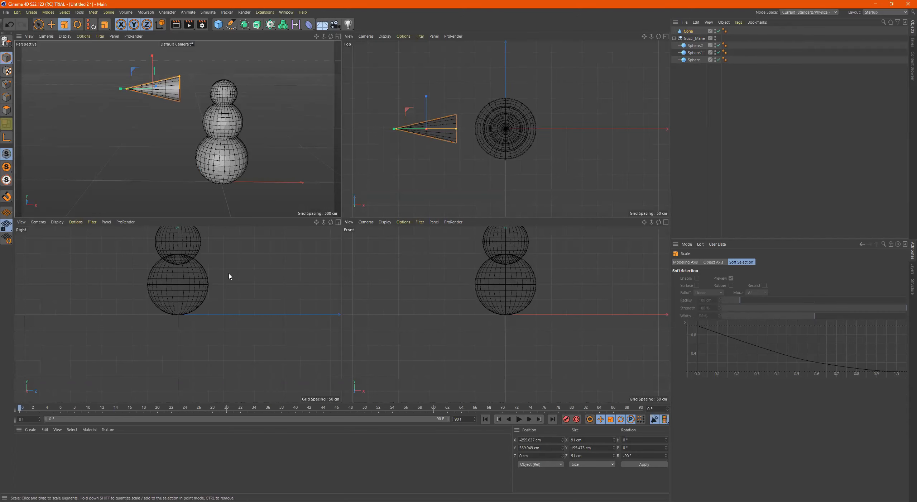
middle_click_drag(280, 270, 248, 349)
middle_click_drag(566, 269, 571, 342, "alt")
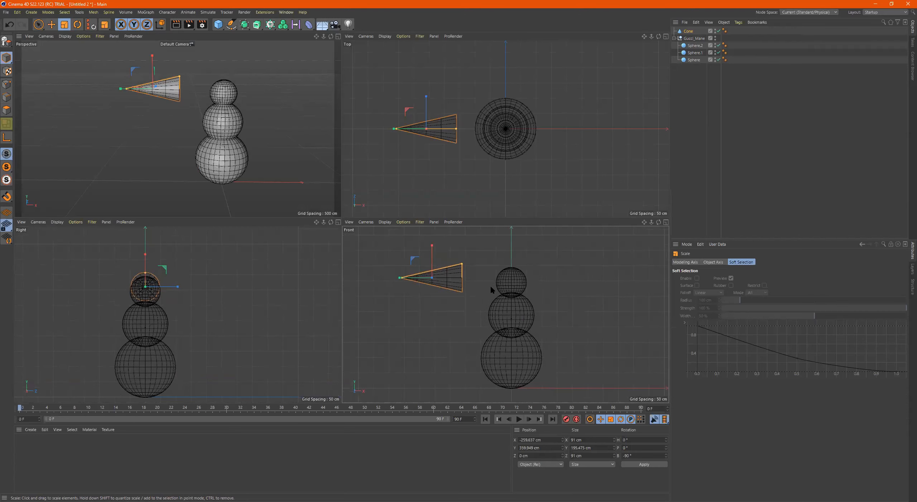
middle_click(565, 290)
middle_click_drag(397, 195, 513, 227, "alt")
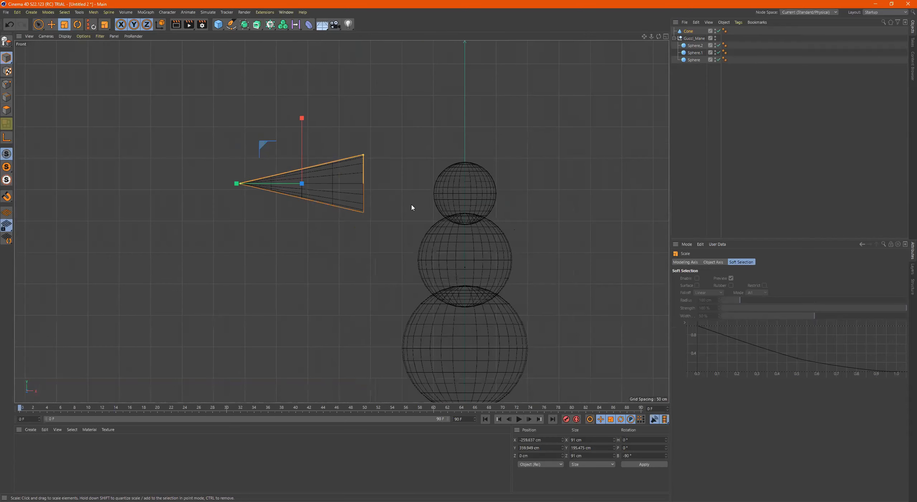
key("r")
key("t")
key("w")
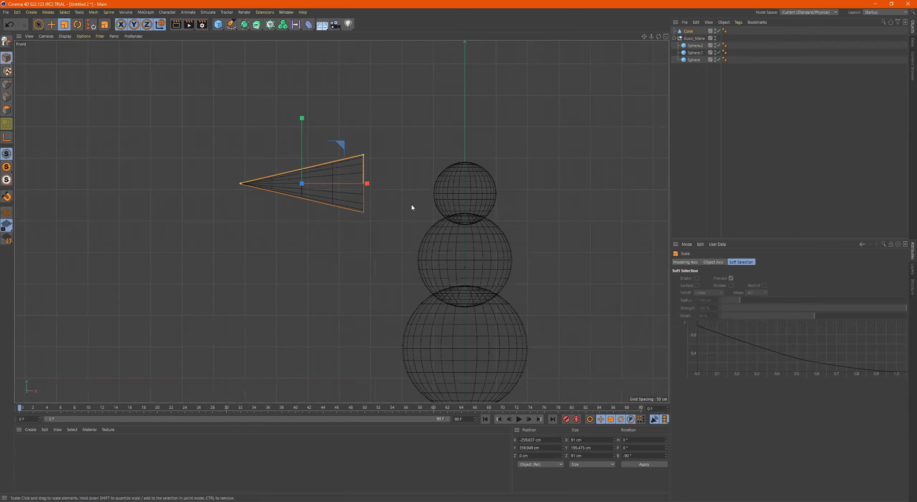
key("e")
key("w")
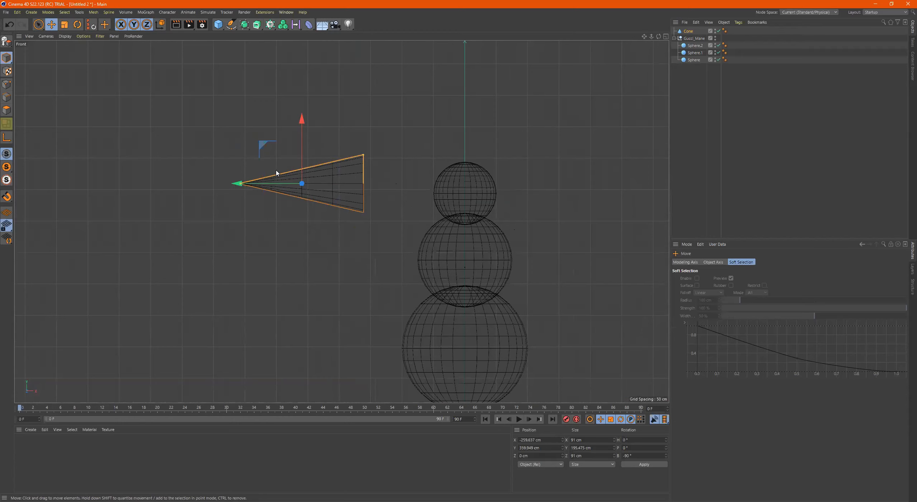
left_click_drag(268, 143, 308, 154)
Try rotating the cone, undo it, and scale the cone to about 50 cm wide and 108 cm long
key("r")
key("t")
key("r")
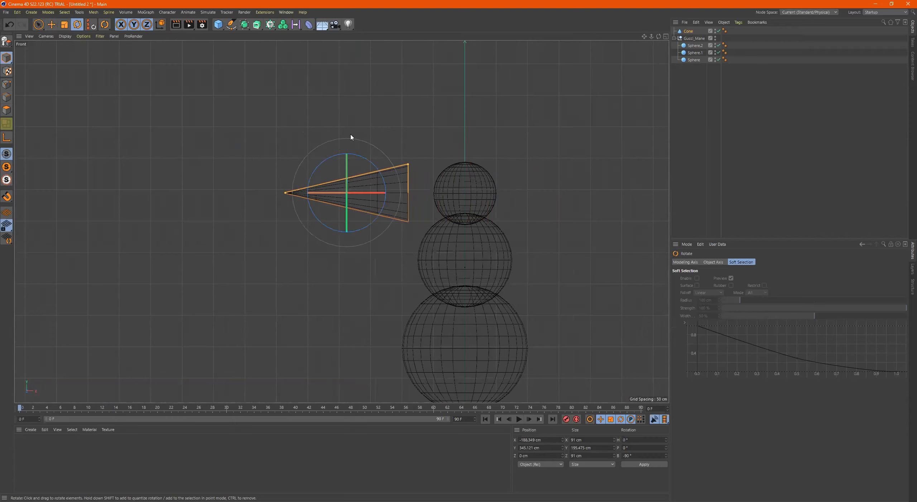
left_click_drag(451, 102, 436, 110)
key("ctrl+z")
key("t")
left_click_drag(432, 113, 345, 183)
Move the cone partly into the head sphere at about X -59 cm and scale it to about 32 cm wide and 68 cm long
key("e")
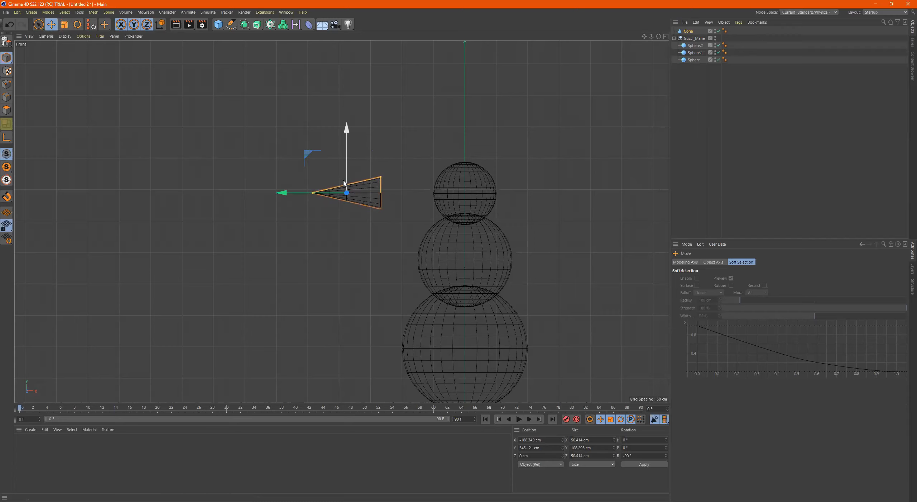
left_click_drag(308, 158, 388, 158)
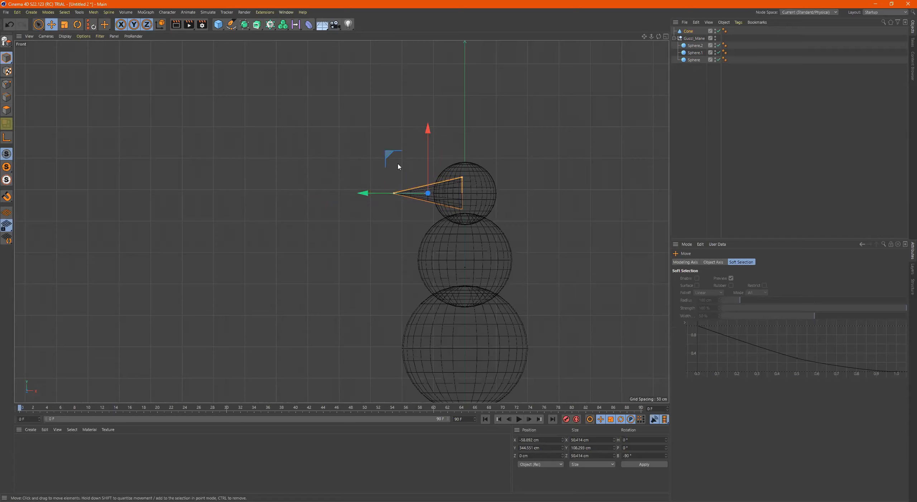
key("t")
left_click_drag(577, 116, 482, 154)
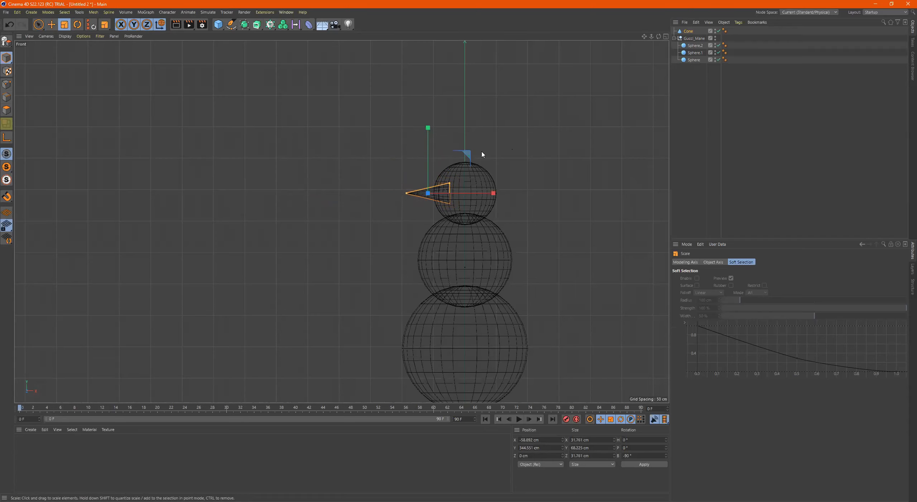
key("e")
left_click_drag(385, 153, 390, 154)
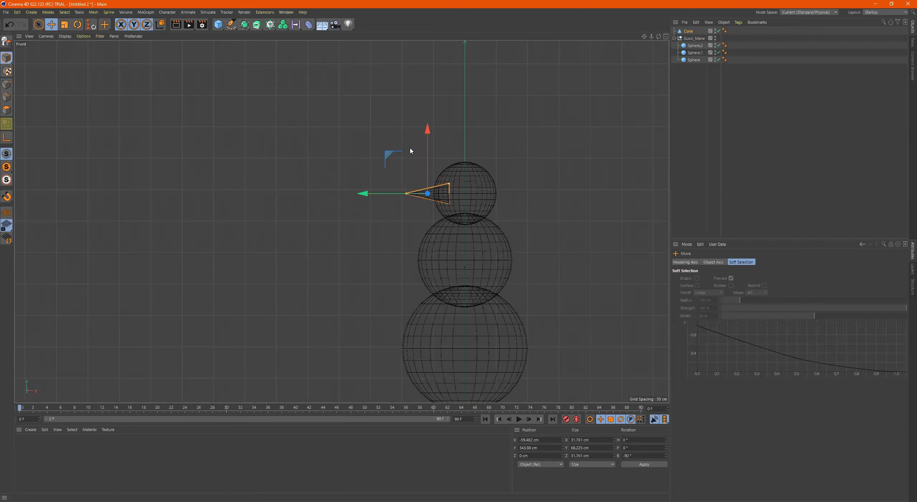
Inspect the nose cone's placement on the head up close in the perspective view
middle_click(530, 126)
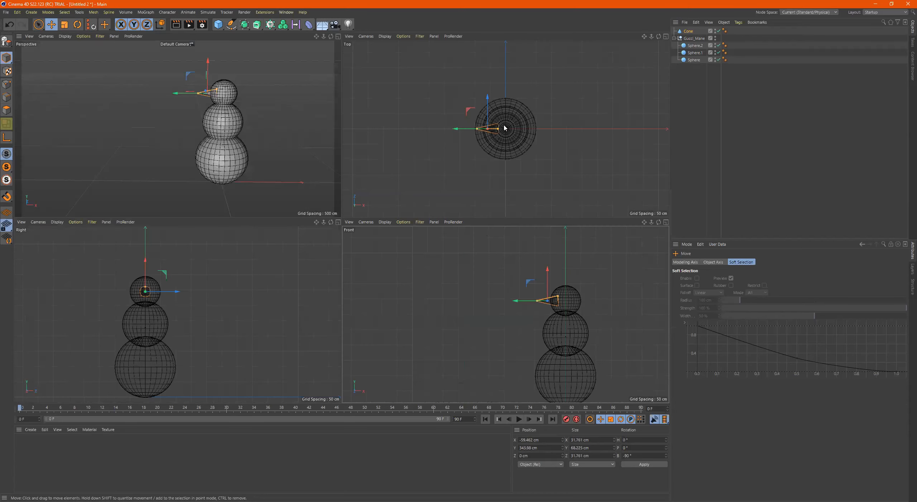
middle_click(304, 126)
left_click_drag(447, 207, 528, 220, "alt")
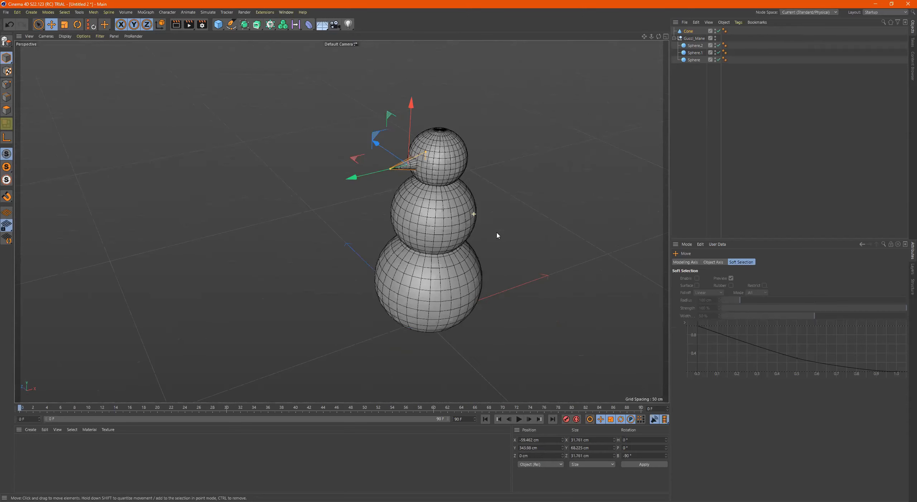
scroll(424, 173, "up", 8)
middle_click_drag(424, 173, 283, 204, "alt")
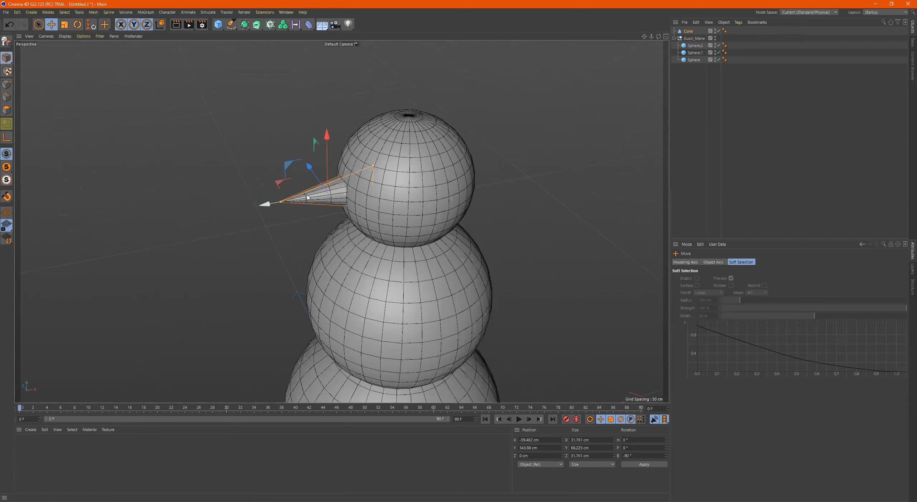
Shorten the nose cone to about 35 cm and inspect how it sits on the head from several angles
left_click_drag(281, 202, 305, 203)
scroll(327, 223, "up", 10)
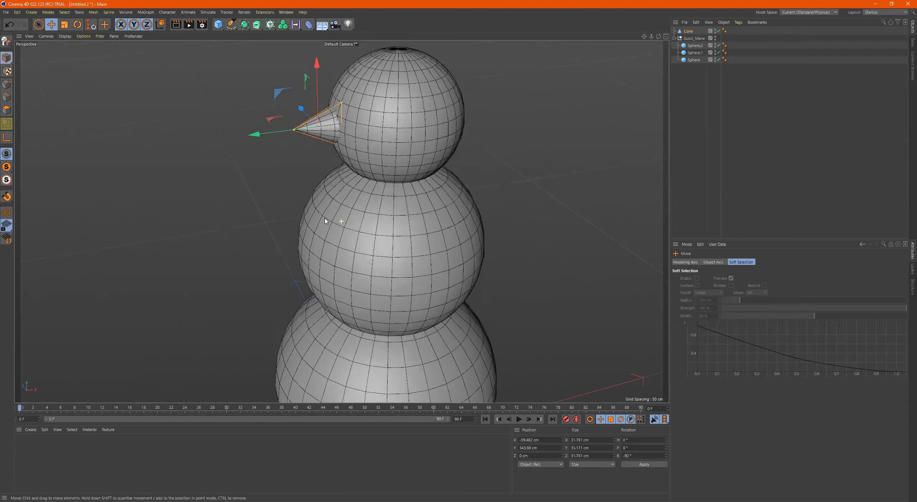
scroll(340, 165, "down", 10)
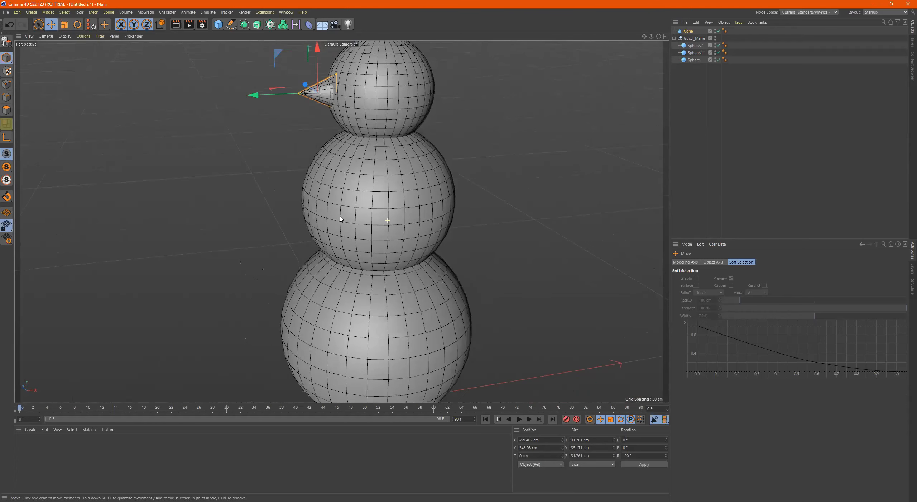
mouse_move(318, 186)
left_mouse_down("alt")
mouse_move(292, 178)
mouse_move(316, 176)
left_mouse_up("alt")
right_click_drag(315, 176, 397, 174, "alt")
left_click_drag(397, 174, 400, 172, "alt")
middle_click_drag(405, 160, 293, 133, "alt")
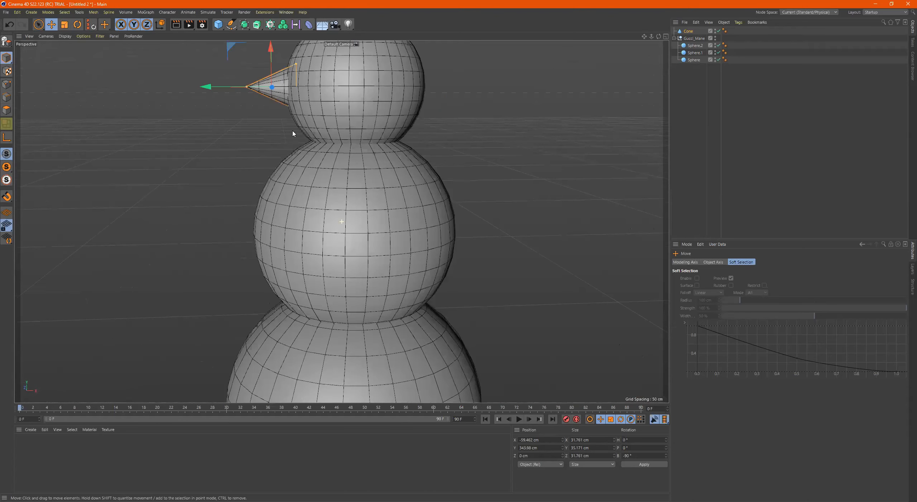
left_click_drag(293, 133, 336, 145, "alt")
middle_click_drag(314, 139, 488, 196, "alt")
mouse_move(487, 195)
left_mouse_down("alt")
mouse_move(534, 198)
mouse_move(489, 198)
mouse_move(486, 207)
left_mouse_up("alt")
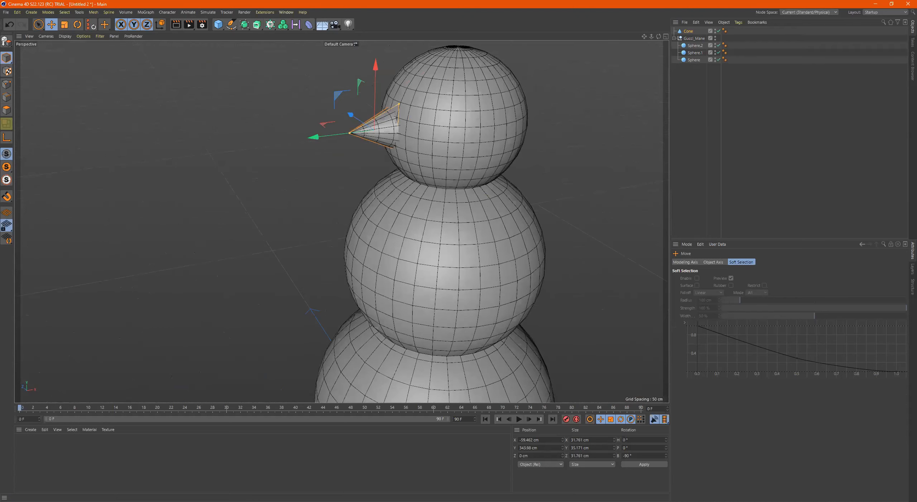
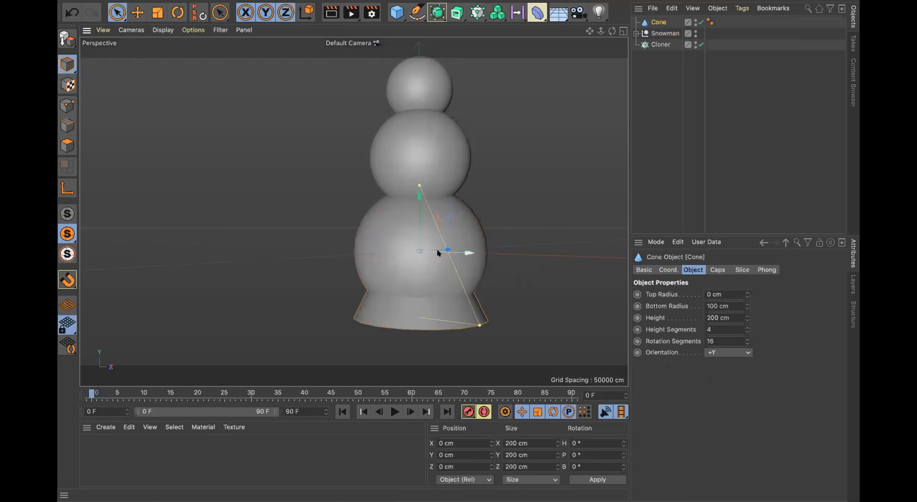
Move the new cone out of the snowman to beside its head, at about X -257 cm and Y 257 cm
left_click_drag(433, 248, 569, 252)
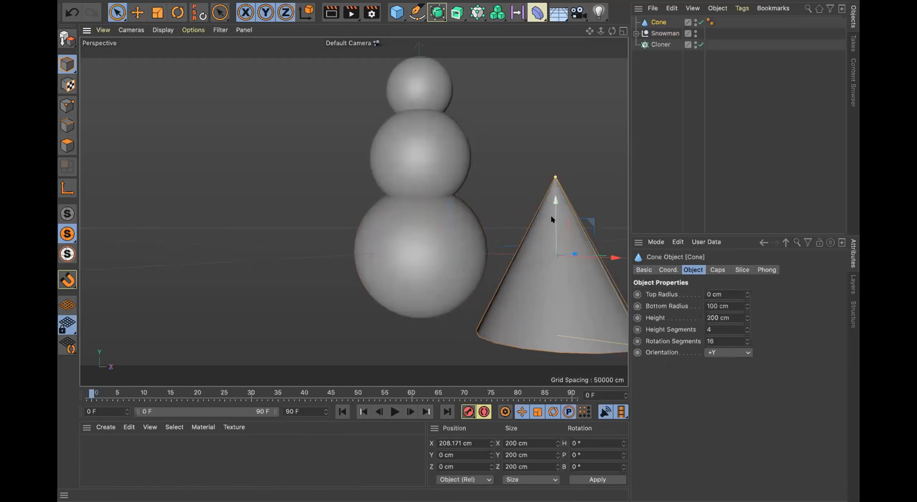
left_click_drag(552, 217, 557, 92)
middle_click_drag(477, 182, 441, 213, "alt")
scroll(479, 182, "down", 3)
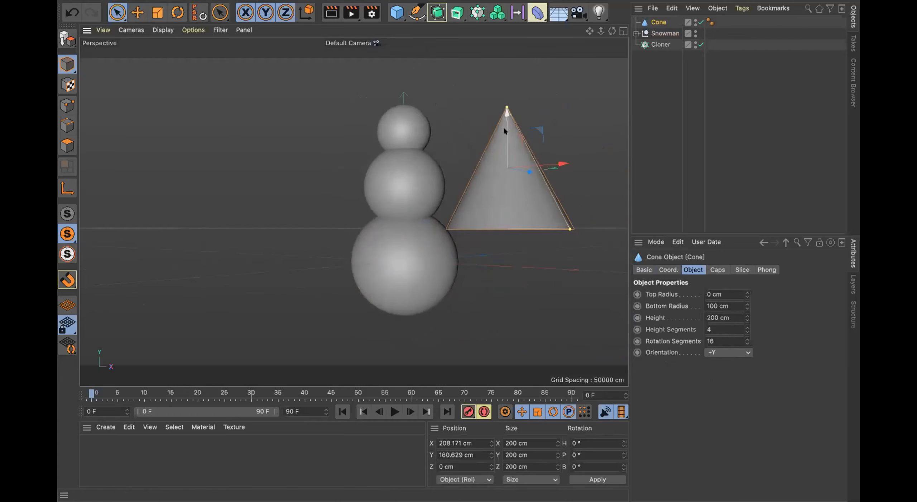
left_click_drag(505, 121, 490, 77)
left_click_drag(444, 102, 318, 91)
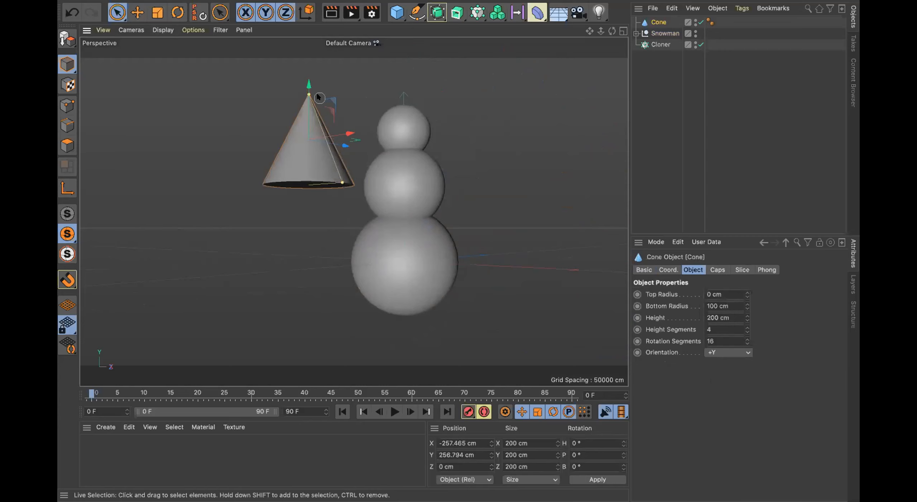
Try rotating the cone freely on all axes and undo the rotation
key("r")
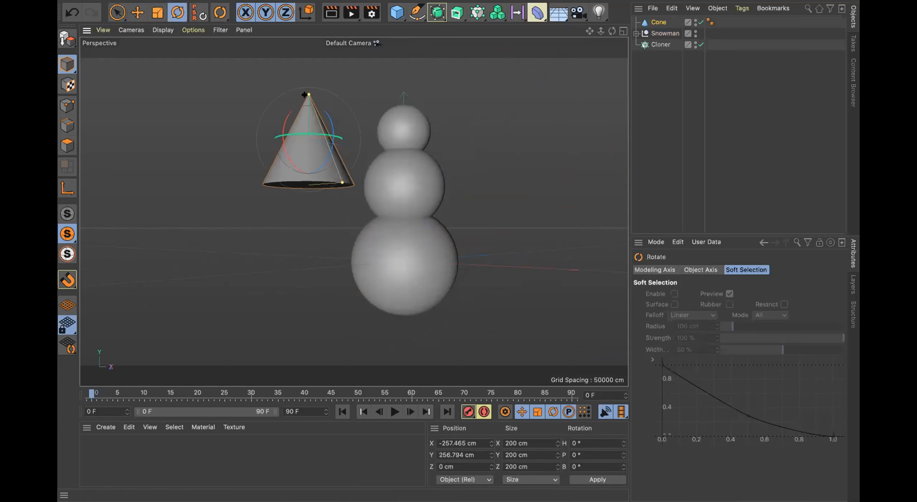
left_click_drag(308, 96, 367, 77)
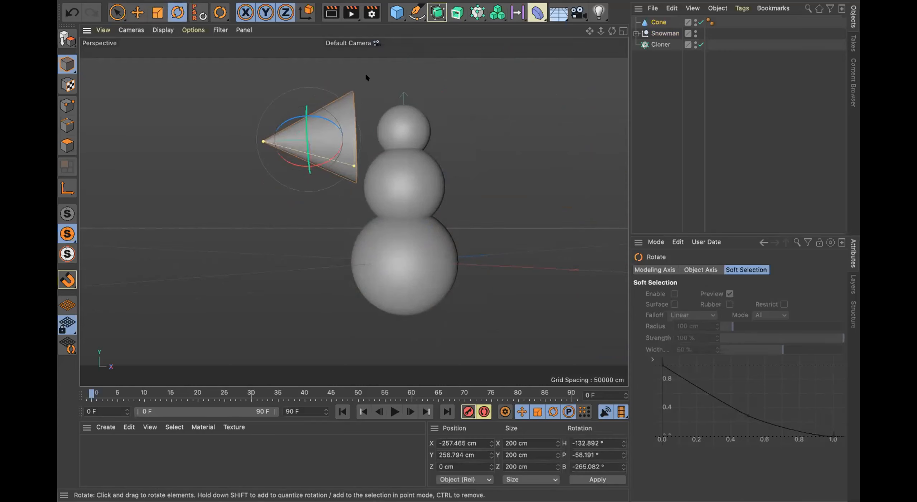
key("ctrl+z")
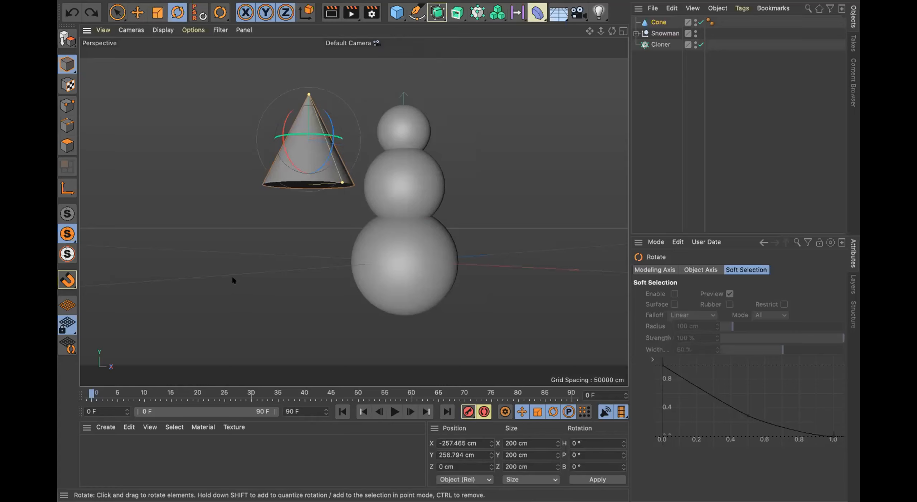
Try a single-axis rotation of the cone and undo it
key("o")
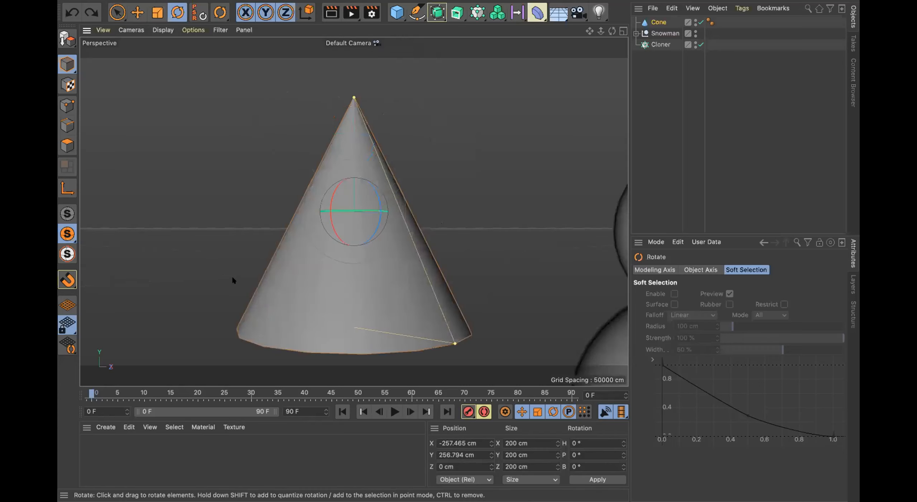
scroll(330, 232, "down", 3)
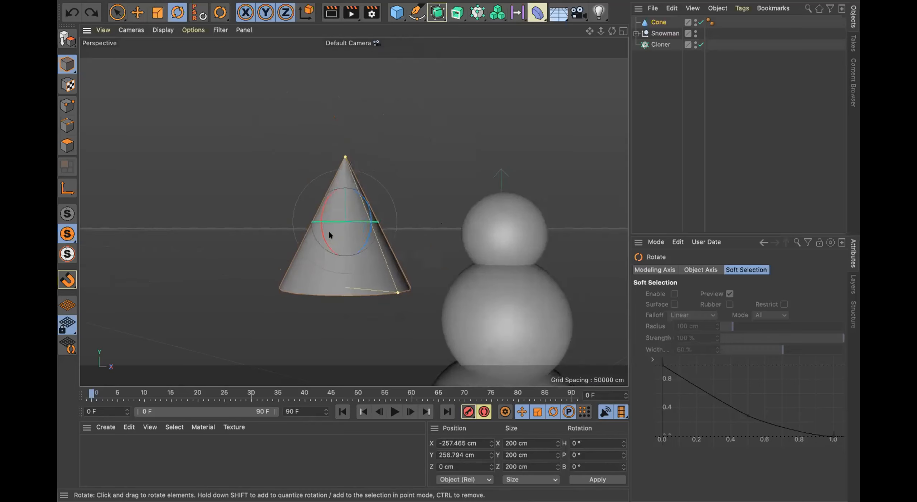
middle_click_drag(330, 232, 353, 169, "alt")
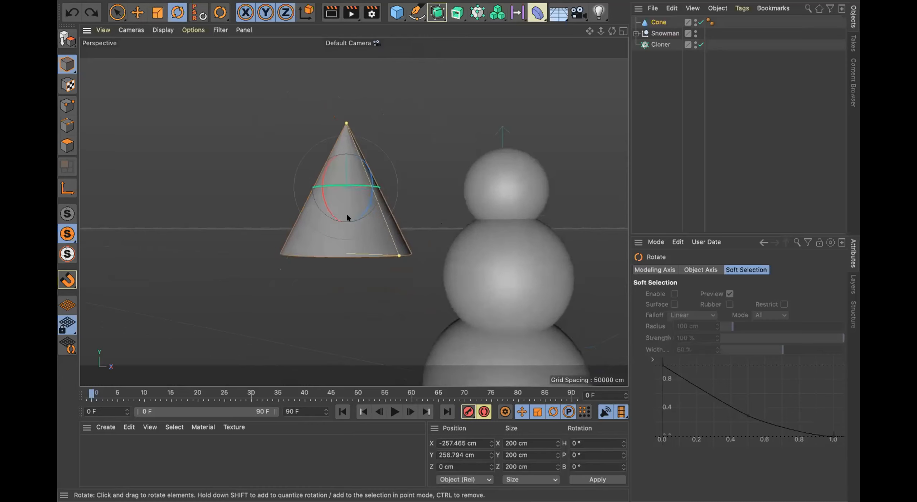
scroll(347, 215, "down", 3)
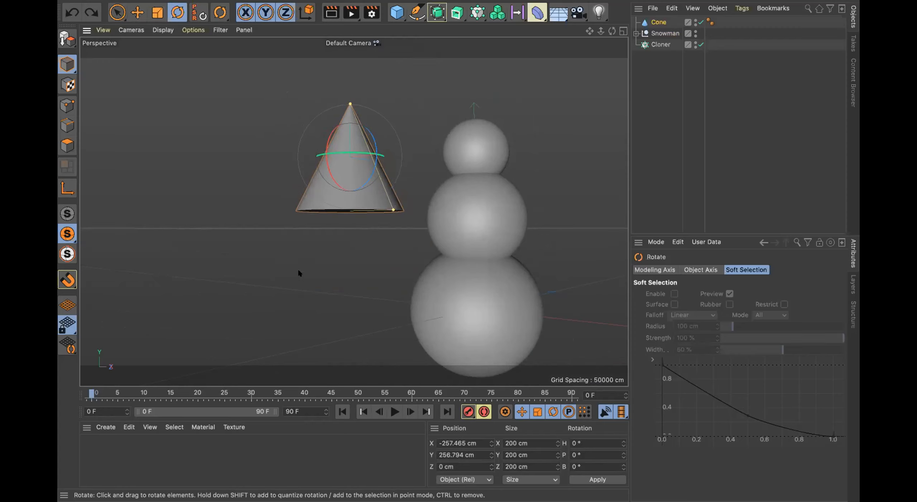
left_click(365, 177)
left_click_drag(372, 184, 398, 173)
key("ctrl+z")
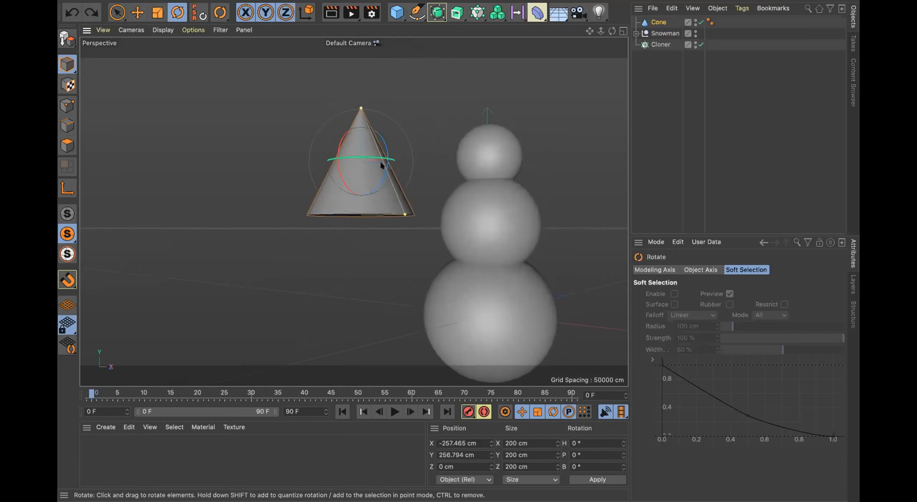
Rotate the cone in fixed increments to a bank angle of -90° so its tip points away from the snowman
left_click_drag(382, 165, 382, 165)
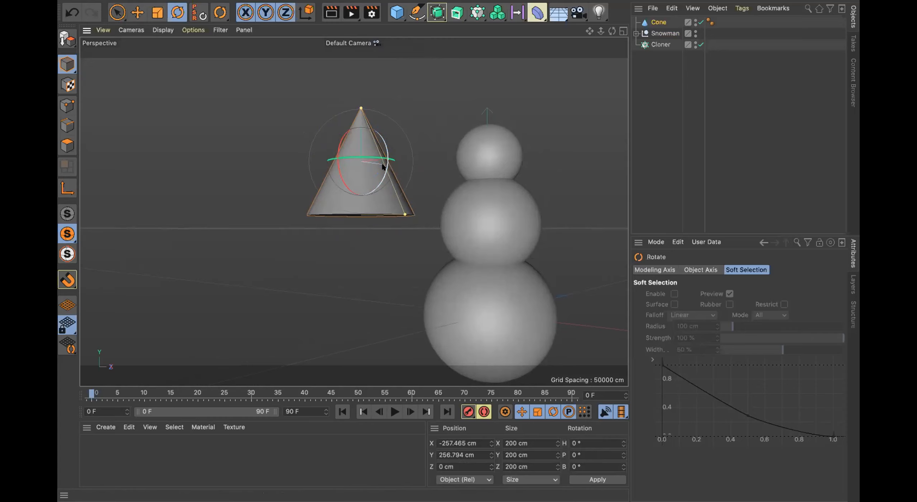
mouse_move(383, 165)
left_mouse_down()
mouse_move(393, 176)
mouse_move(385, 164)
left_mouse_up()
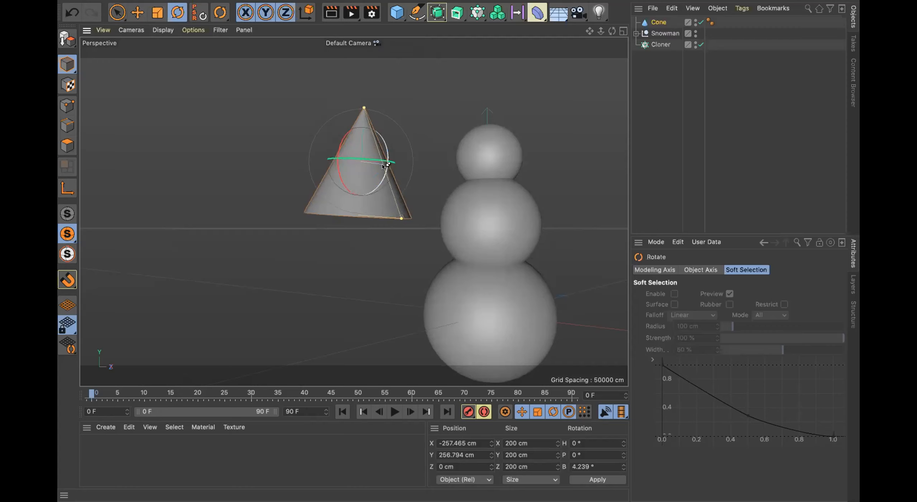
key("ctrl+z")
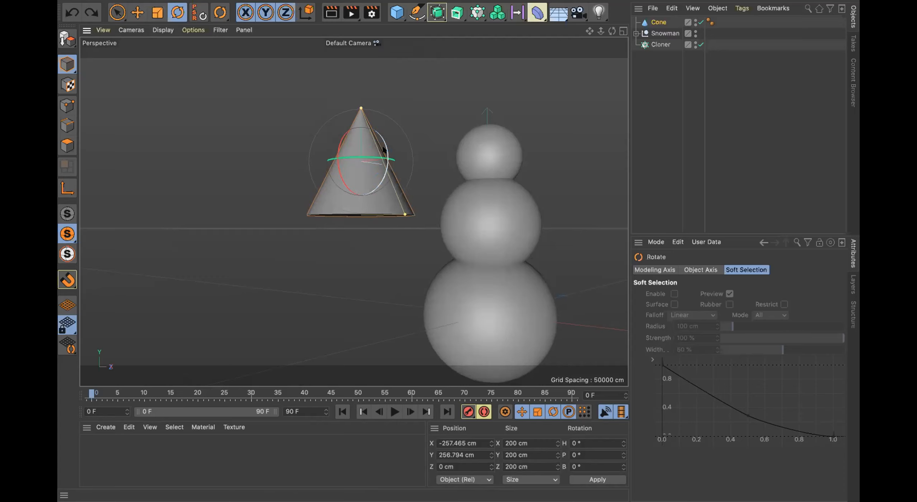
left_click_drag(384, 149, 391, 110)
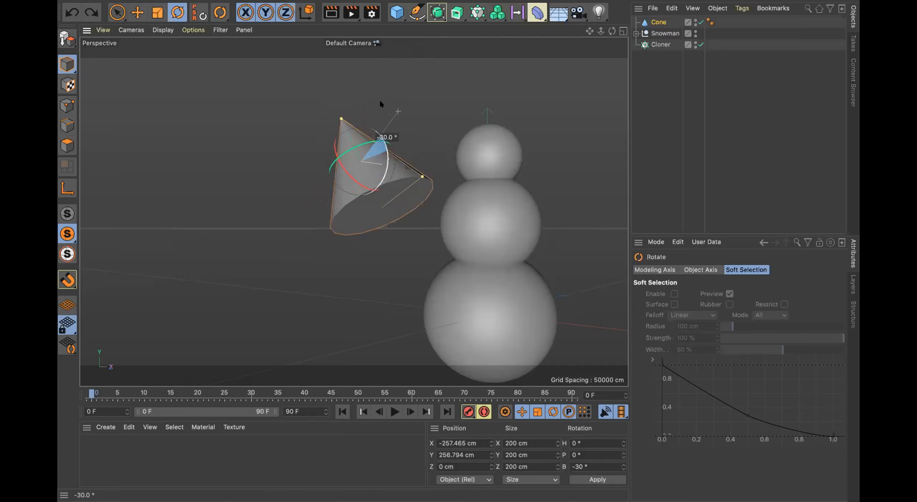
left_click_drag(383, 106, 393, 76)
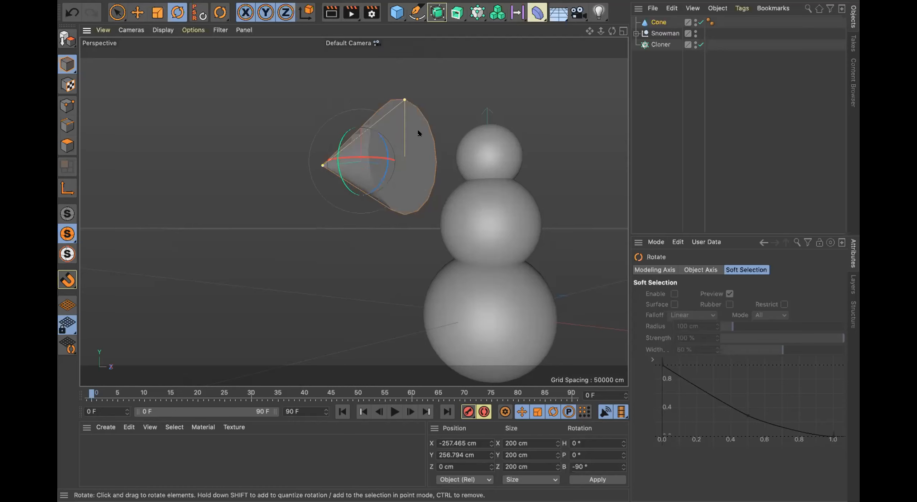
Scale the cone uniformly to about 62 cm high with a bottom radius of about 31 cm
key("t")
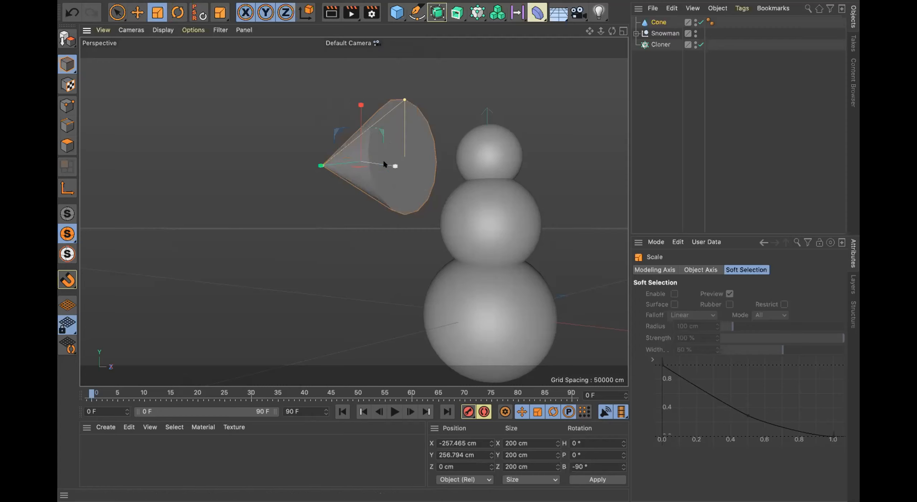
left_click(443, 114)
left_click(399, 135)
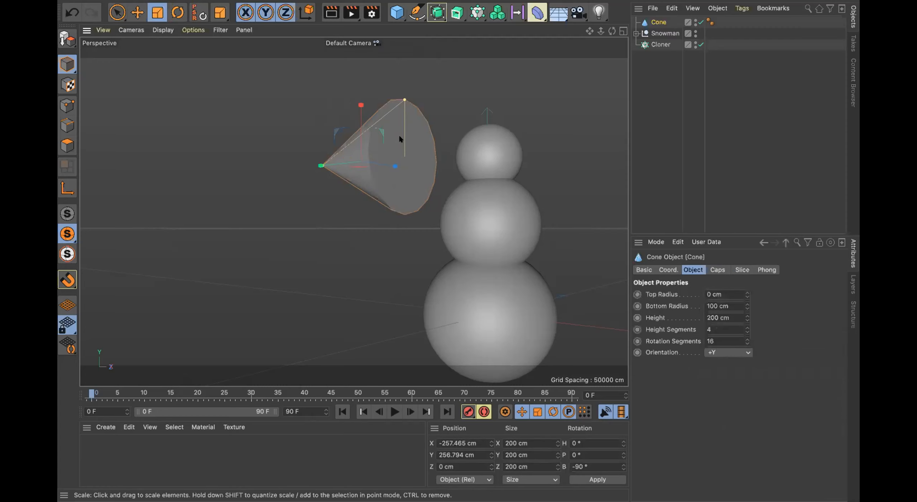
mouse_move(417, 128)
left_mouse_down()
mouse_move(461, 115)
mouse_move(488, 119)
mouse_move(426, 118)
mouse_move(473, 137)
mouse_move(426, 124)
left_mouse_up()
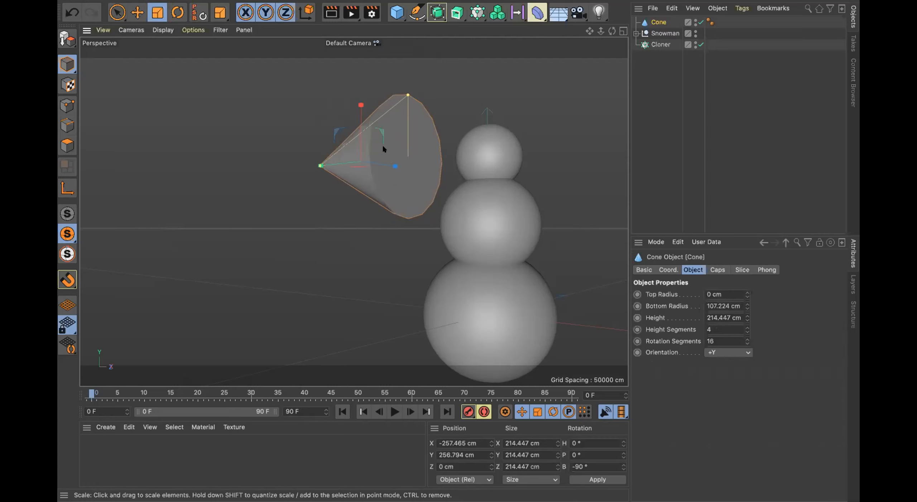
left_click_drag(394, 149, 375, 128)
middle_click_drag(375, 128, 374, 131, "alt")
left_click_drag(361, 142, 513, 133)
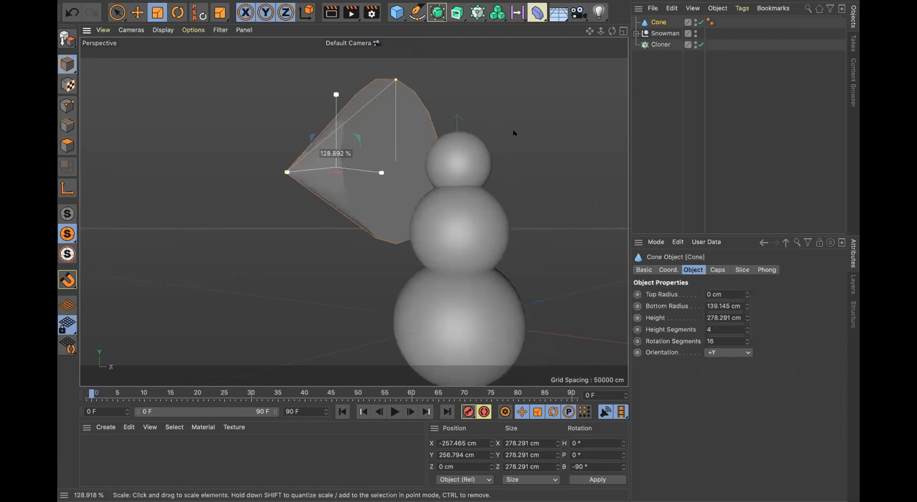
left_click_drag(409, 122, 330, 118)
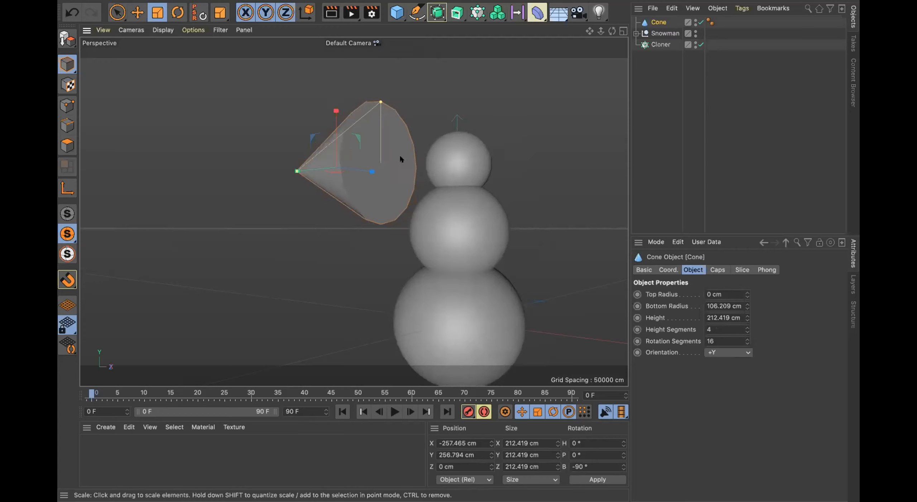
left_click_drag(390, 158, 130, 156)
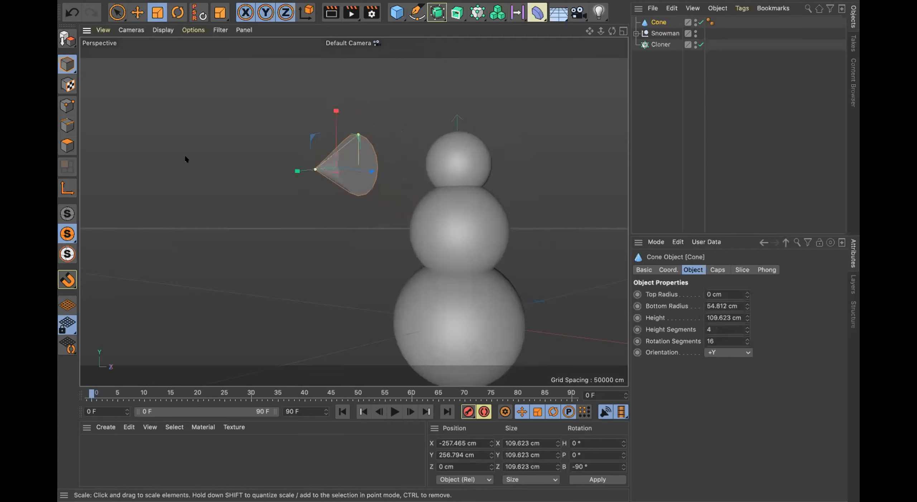
left_click_drag(247, 163, 70, 158)
Compare the scaled cone with the snowman's head in the perspective view and clear the selection
middle_click_drag(463, 159, 523, 140, "alt")
scroll(435, 177, "up", 5)
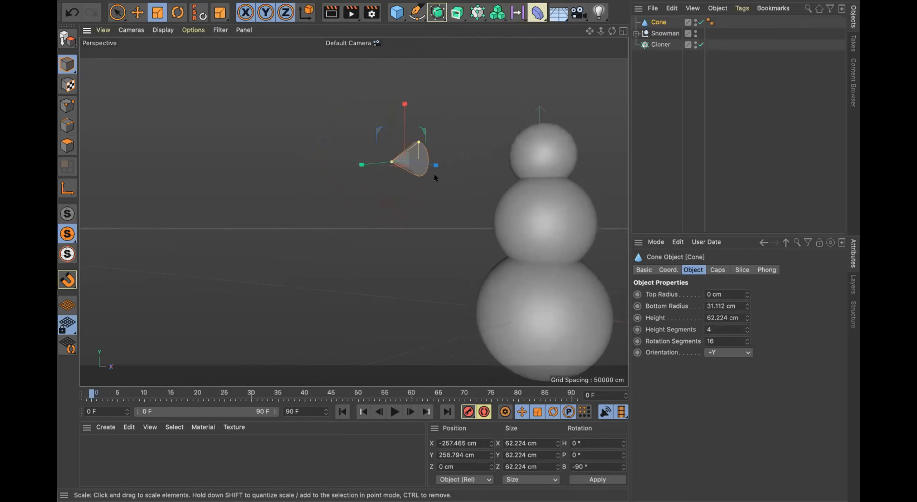
scroll(437, 178, "down", 4)
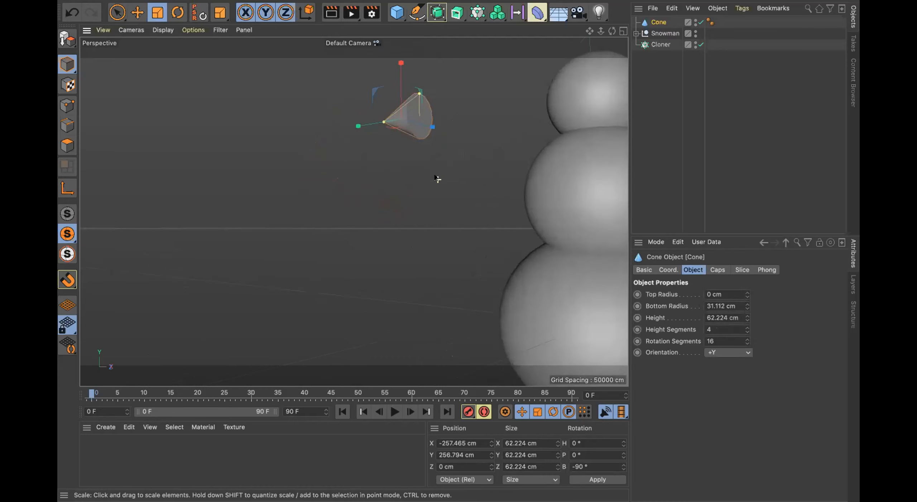
scroll(437, 178, "down", 2)
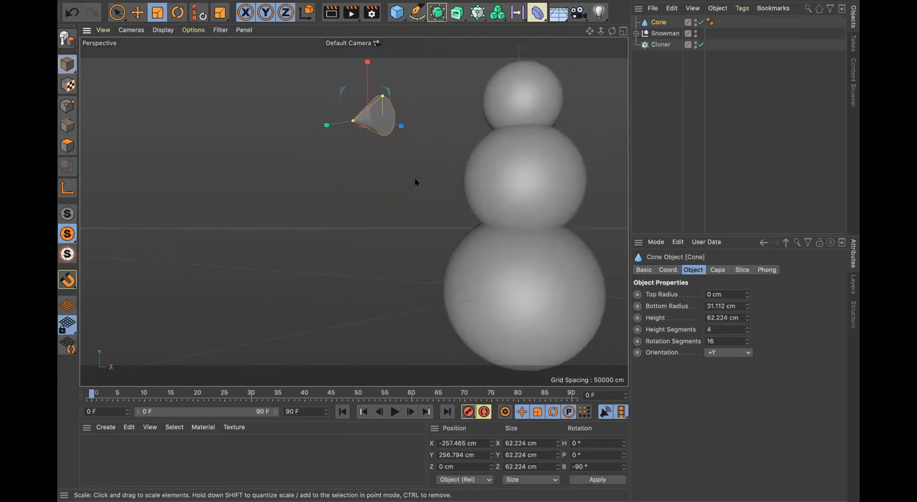
middle_click_drag(415, 179, 433, 223, "alt")
mouse_move(415, 179)
middle_mouse_down("alt")
mouse_move(397, 155)
mouse_move(415, 171)
middle_mouse_up("alt")
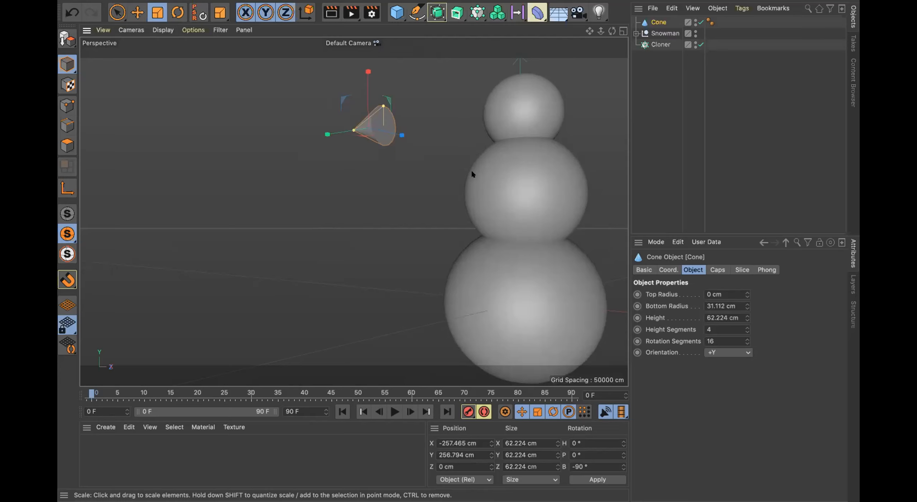
left_click(509, 158)
left_click(441, 126)
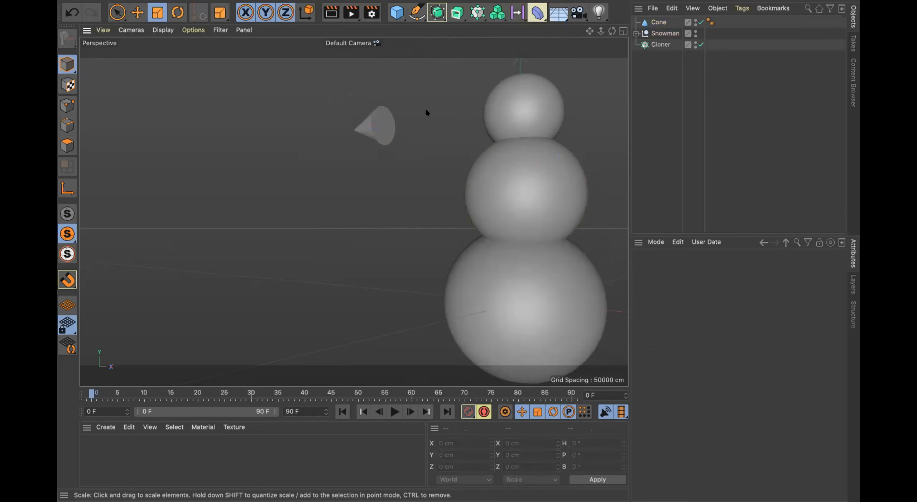
Turn on the interactive render region in the perspective view
left_click_drag(425, 110, 434, 110)
scroll(434, 111, "down", 1)
scroll(433, 110, "left", 5)
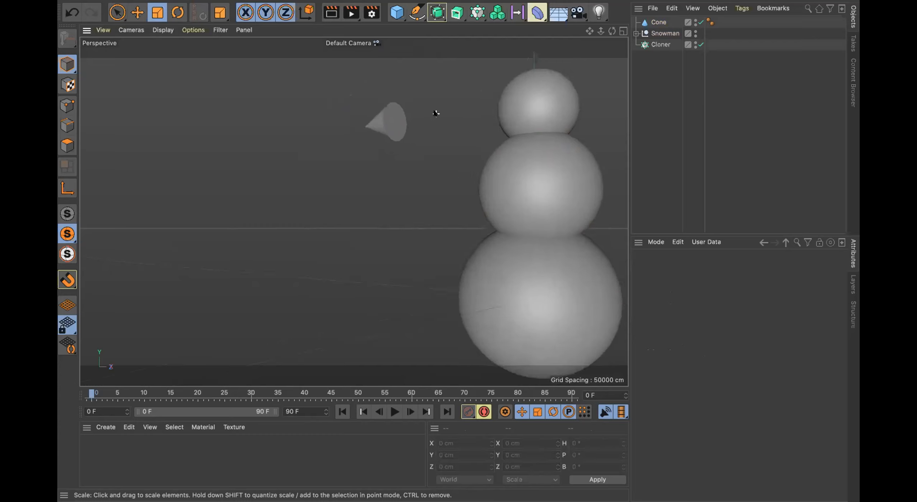
scroll(434, 110, "down", 5)
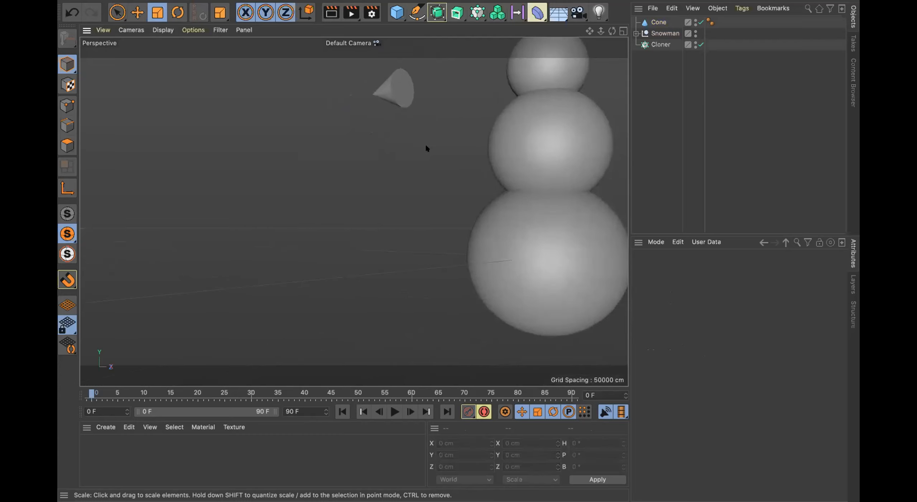
key("alt+r")
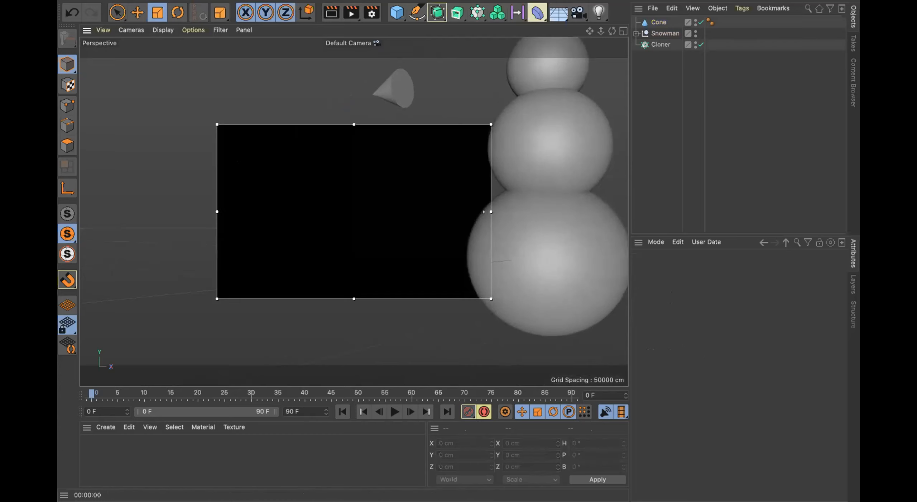
Undo the last uniform scaling of the cone and reselect the cone in the perspective view
left_click(72, 12)
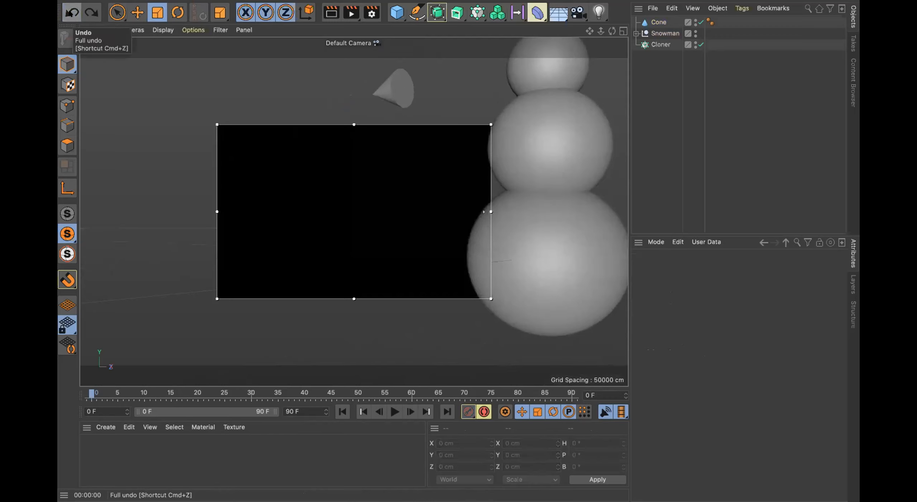
left_click(383, 180)
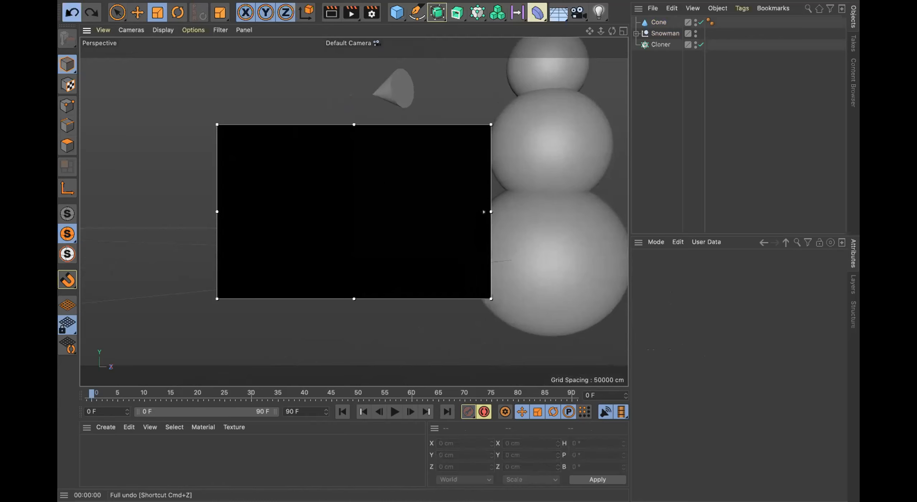
left_click(72, 12)
left_click(72, 13)
left_click(73, 14)
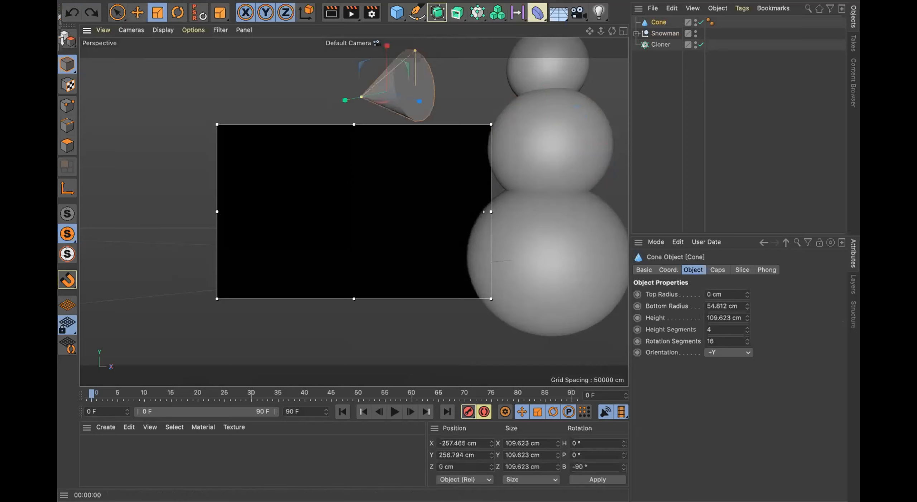
left_click(172, 100)
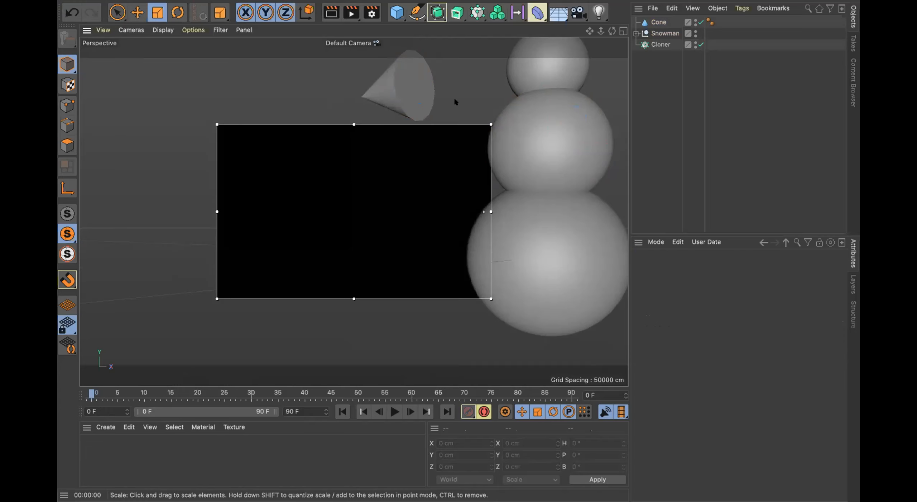
left_click(425, 77)
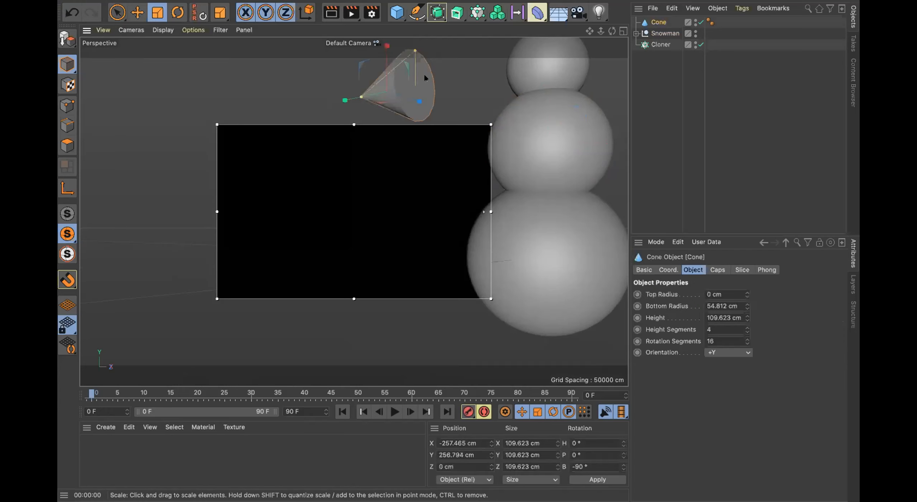
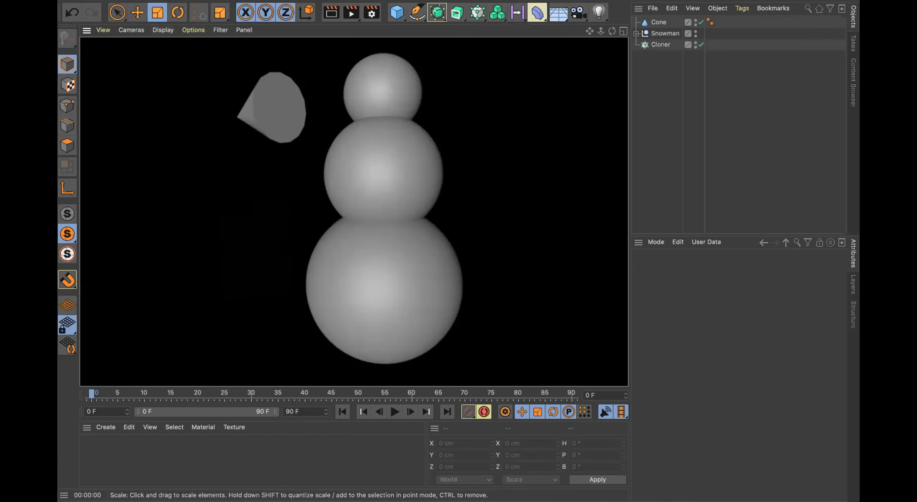
Turn off the interactive render region in the perspective view
scroll(336, 129, "down", 6)
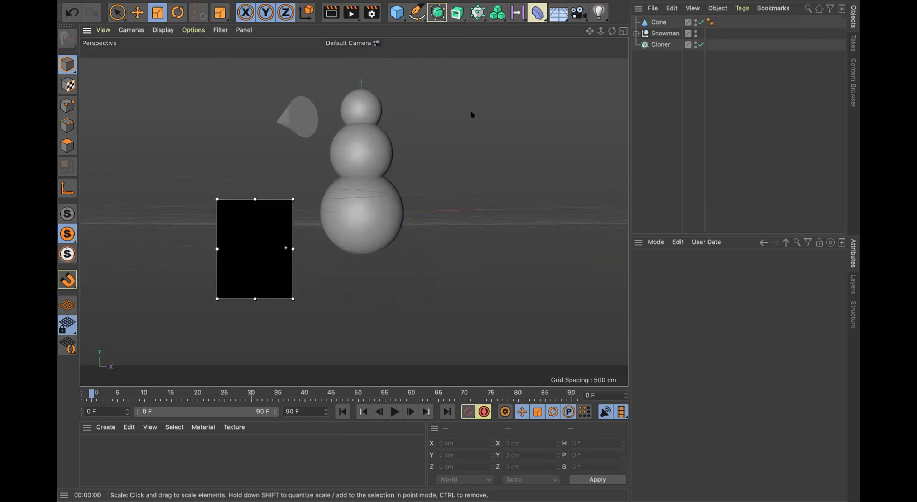
scroll(322, 87, "up", 5)
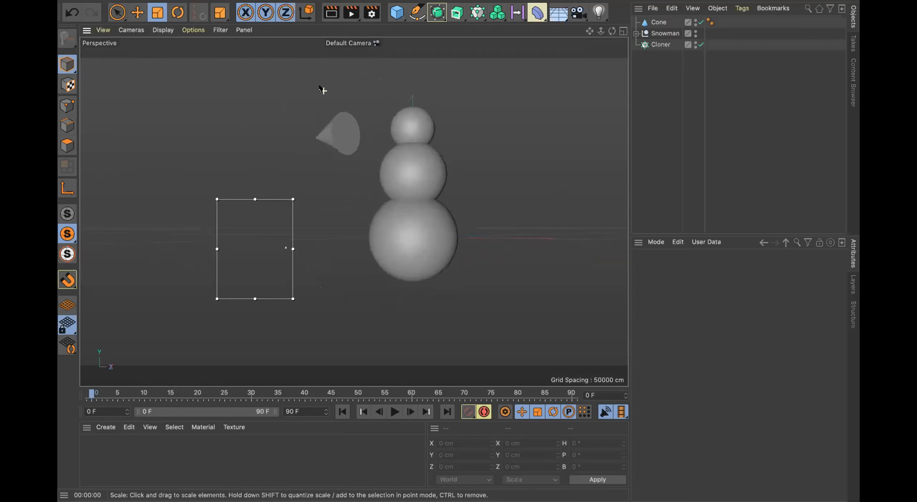
scroll(320, 88, "up", 4)
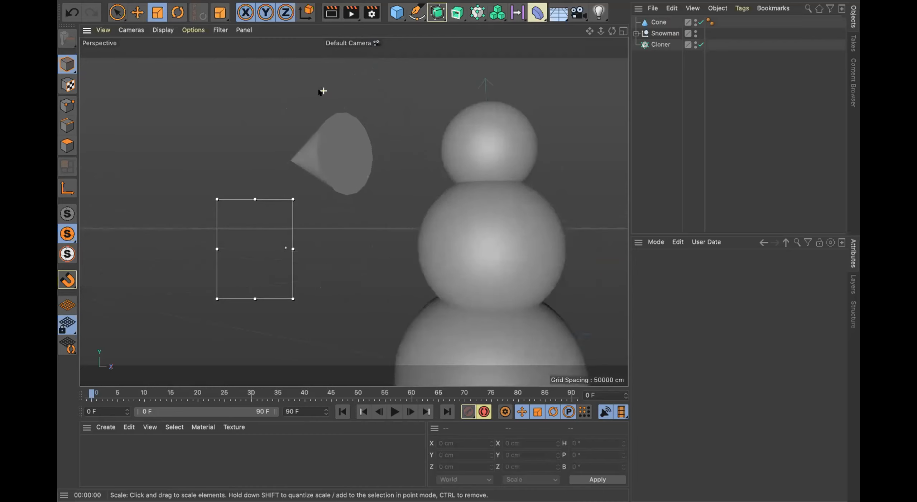
scroll(356, 184, "down", 3)
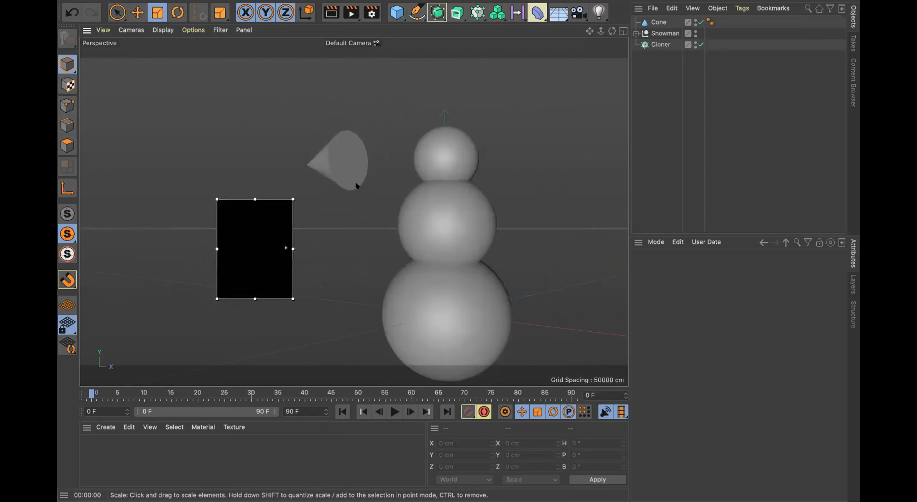
middle_click_drag(356, 184, 366, 202, "alt")
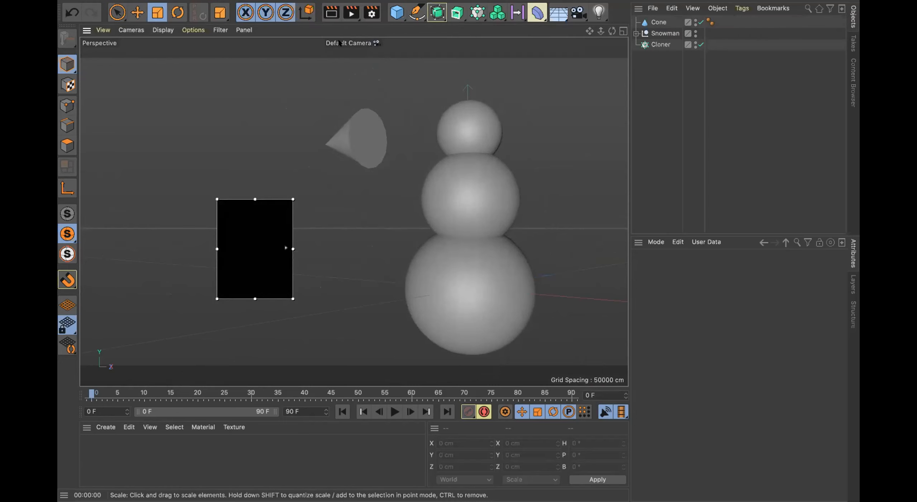
left_click(351, 13)
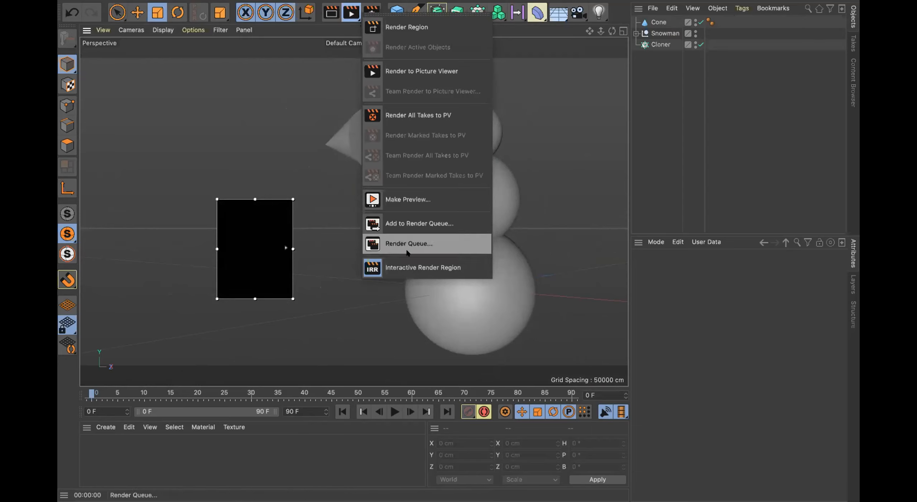
left_click(407, 266)
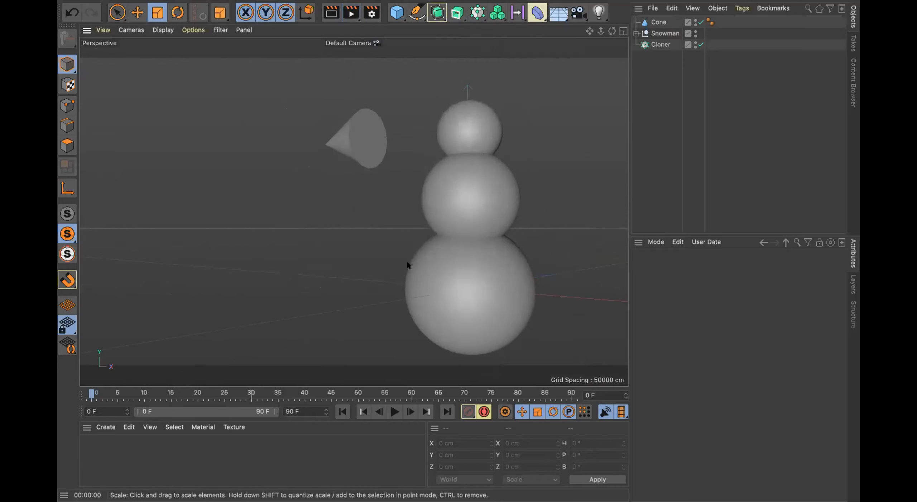
Switch the perspective view's display mode to Gouraud Shading (Lines) to show the polygon edges
scroll(543, 154, "down", 3)
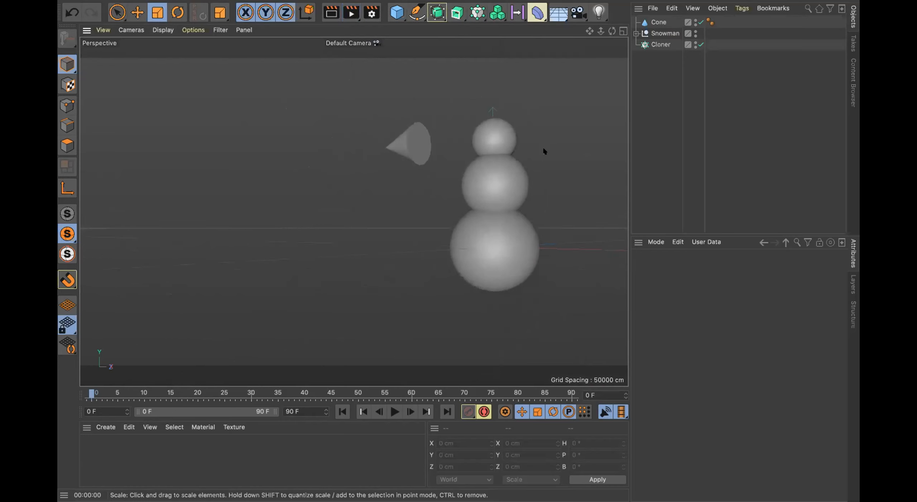
scroll(487, 136, "up", 4)
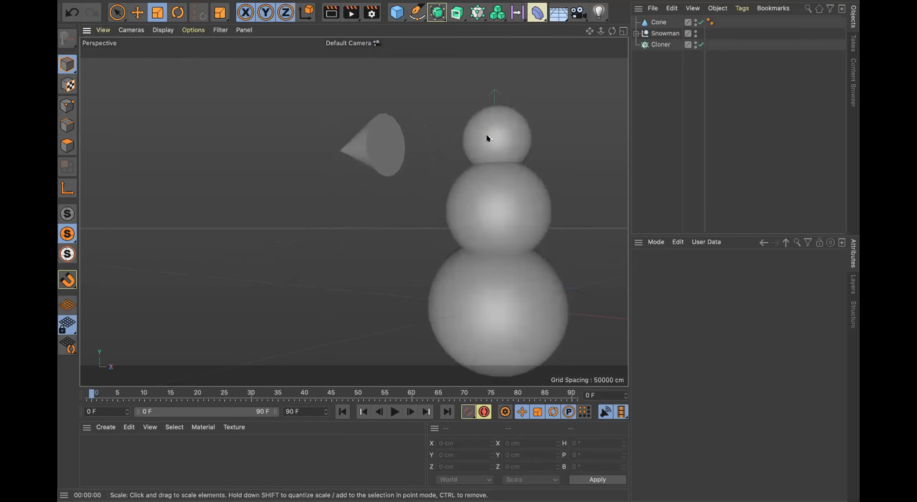
scroll(487, 135, "up", 1)
scroll(486, 136, "down", 3)
scroll(486, 135, "up", 3)
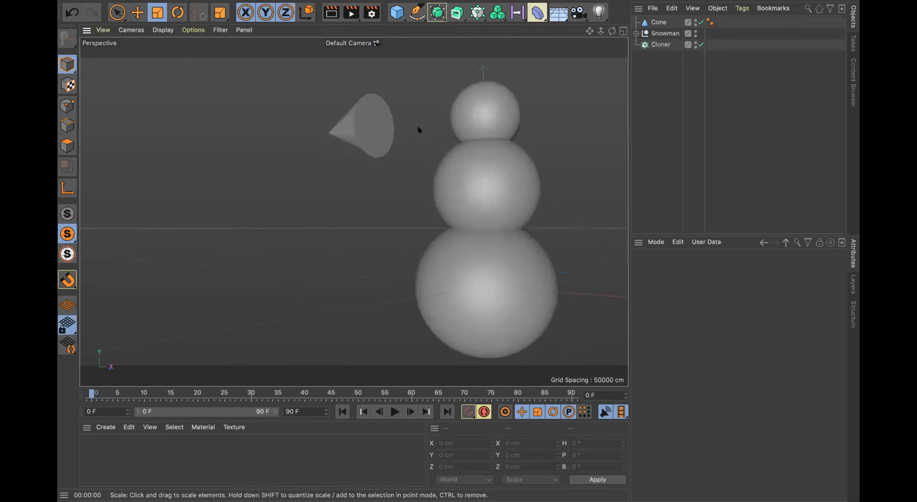
key("n")
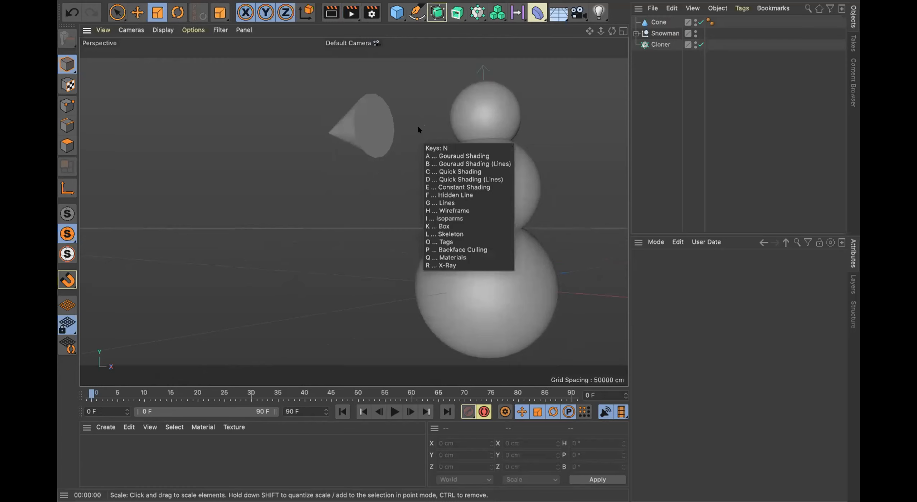
key("b")
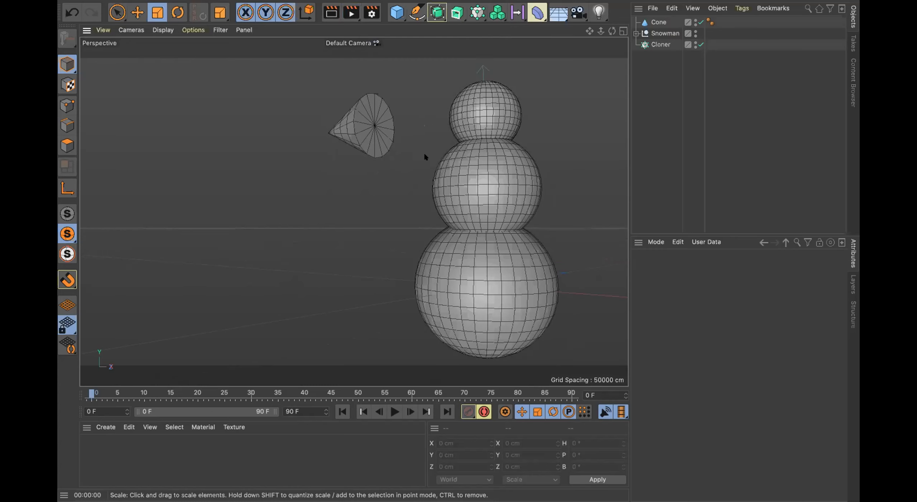
Scale the cone uniformly to about 107.5 cm high, undo the extra scaling and keep the cone selected
scroll(423, 152, "up", 3)
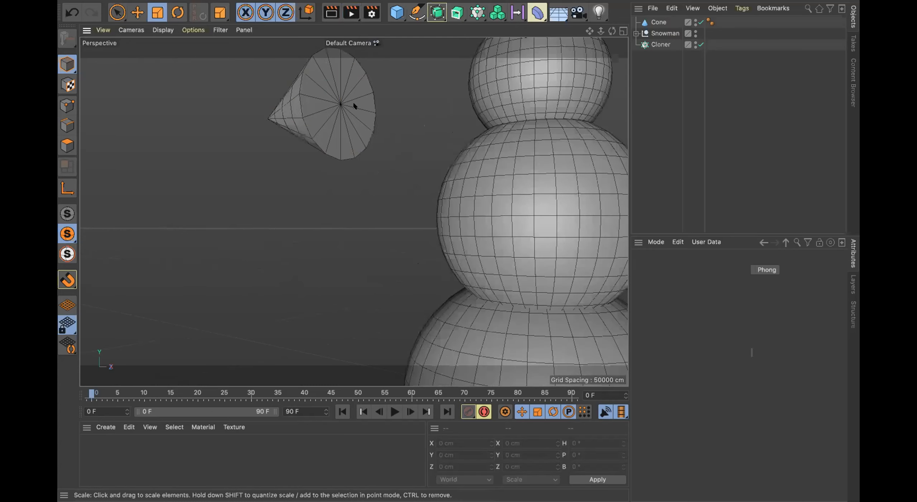
left_click(354, 106)
left_click_drag(353, 105, 308, 89)
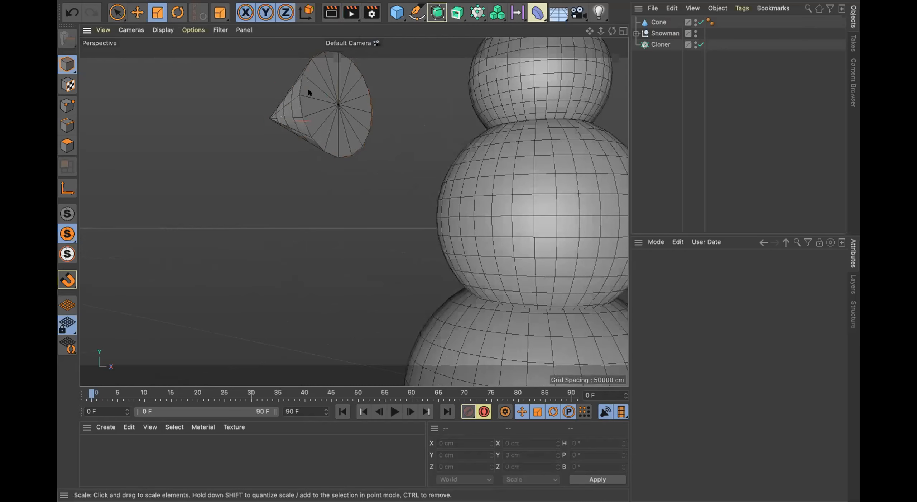
left_click_drag(355, 112, 326, 84)
key("super+z")
left_click(327, 93)
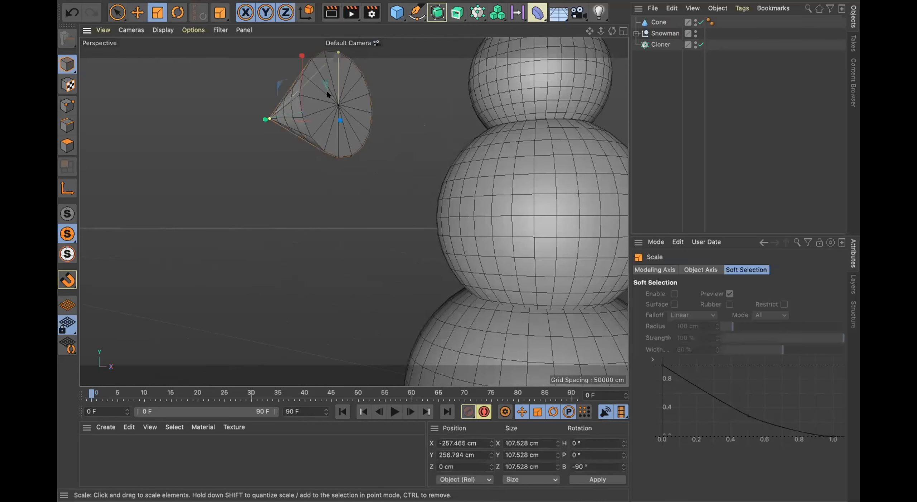
Move the cone beside the snowman's head, to about X -158 cm, Y 269 cm and Z 34 cm
key("t")
key("e")
left_click_drag(345, 159, 380, 156)
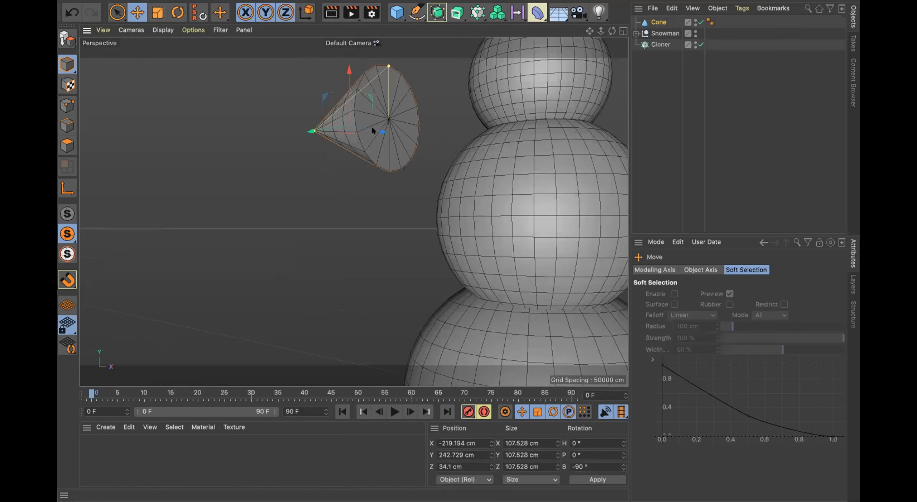
left_click_drag(330, 128, 399, 45)
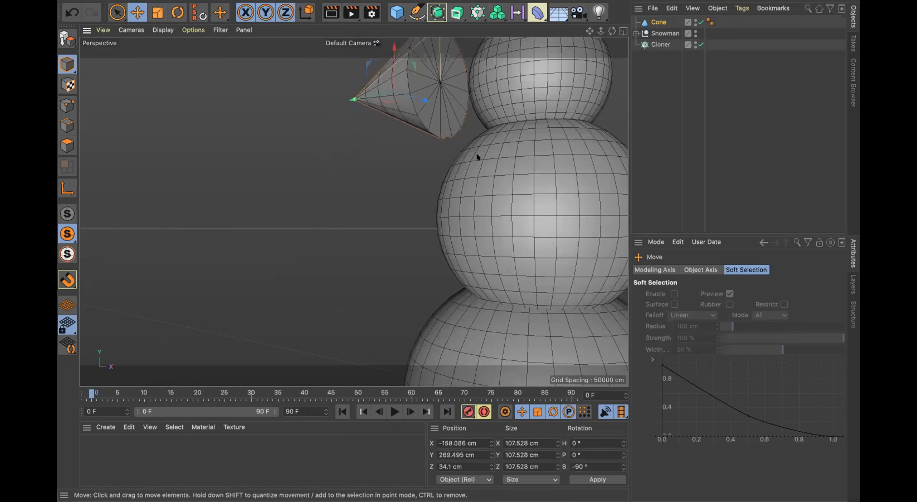
Pan, zoom and orbit the perspective view to check the cone's position against the head, and clear the selection
scroll(477, 157, "down", 3)
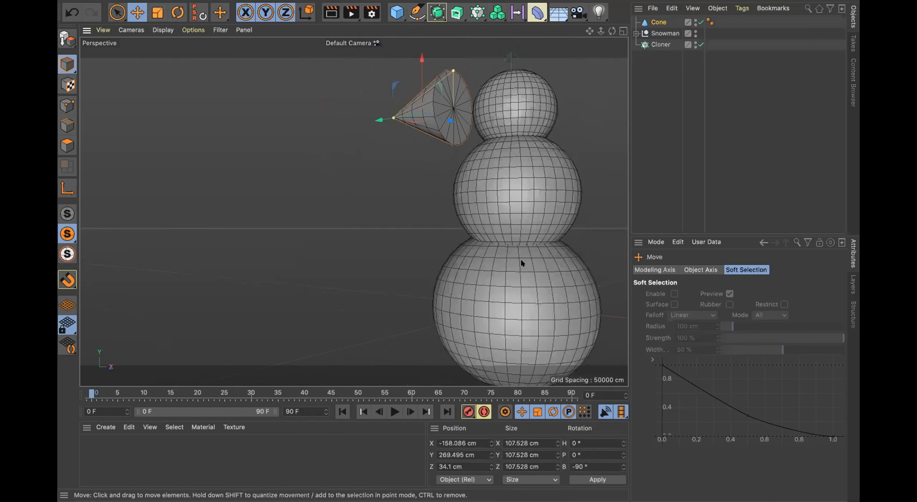
middle_click_drag(517, 316, 470, 326, "alt")
scroll(516, 316, "down", 2)
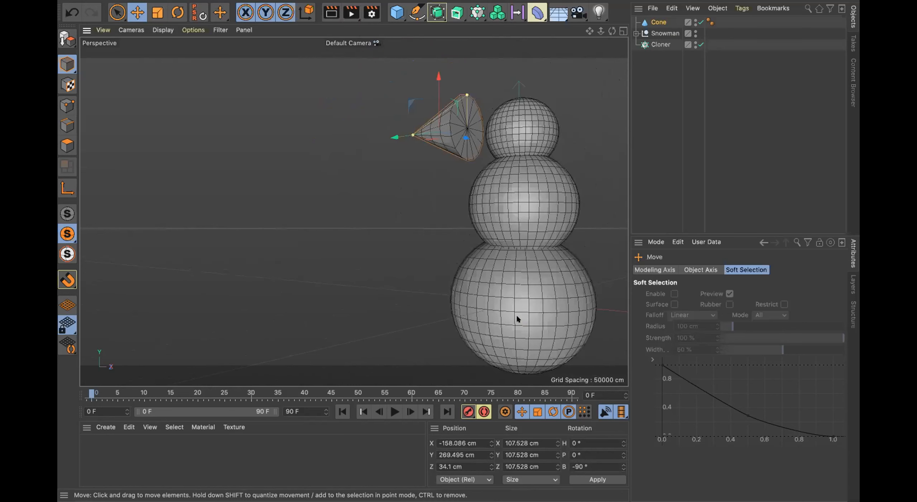
left_click(452, 127)
left_click(348, 207)
left_click(461, 137)
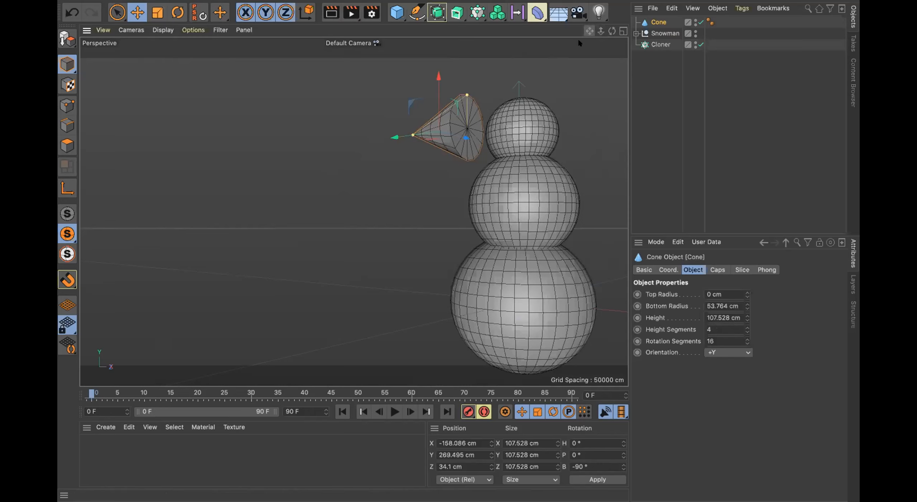
mouse_move(460, 131)
middle_mouse_down("alt")
mouse_move(538, 152)
mouse_move(485, 121)
mouse_move(473, 129)
middle_mouse_up("alt")
mouse_move(589, 31)
left_mouse_down()
mouse_move(609, 28)
mouse_move(585, 31)
left_mouse_up()
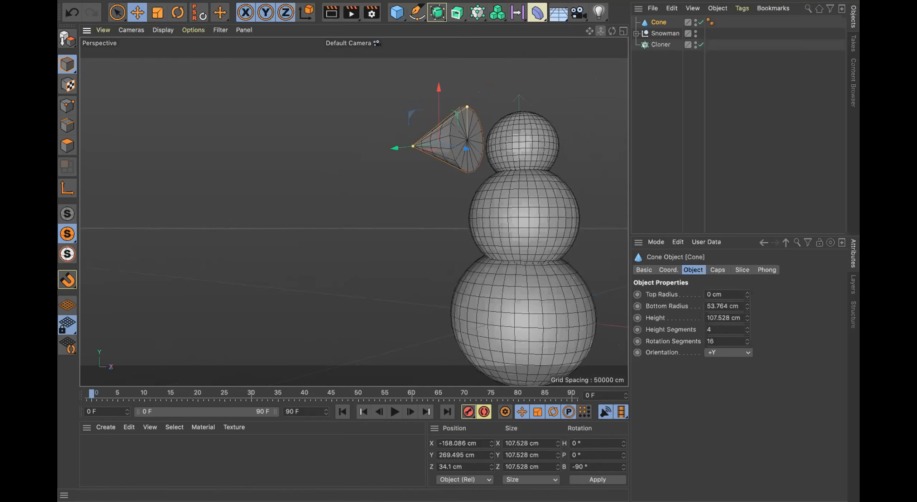
left_click_drag(601, 31, 559, 31)
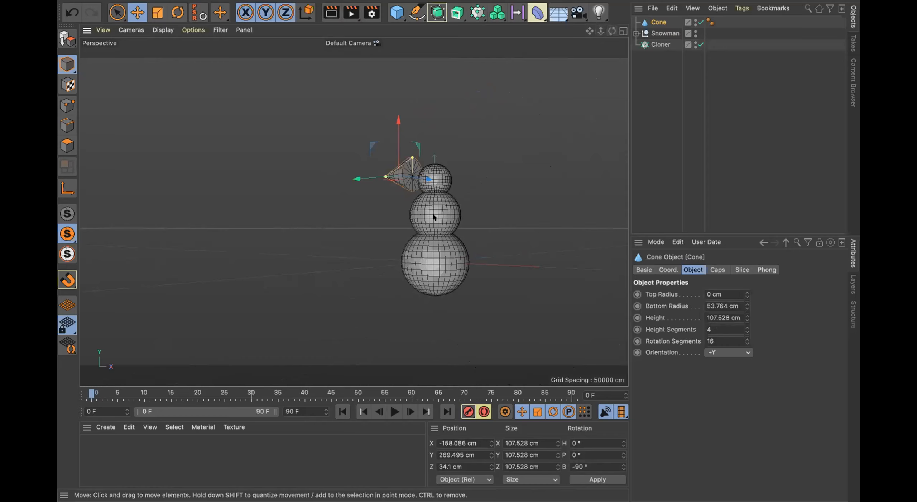
left_click_drag(612, 32, 844, 13)
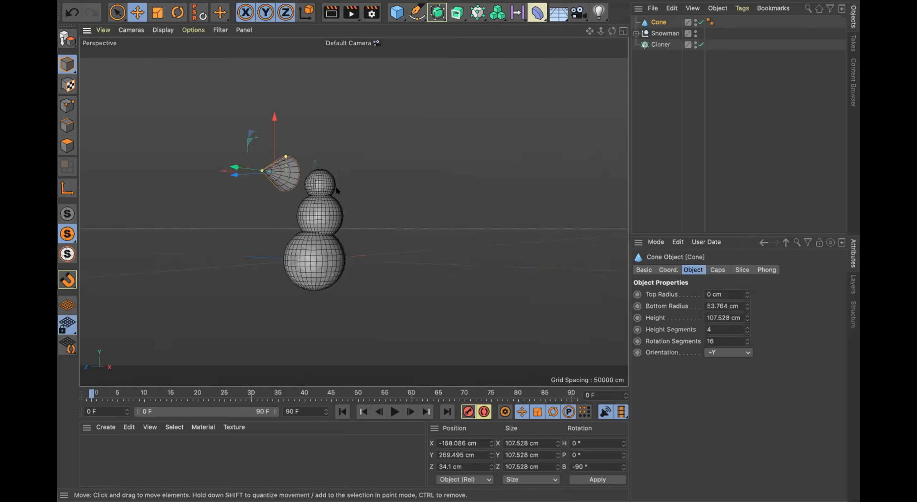
left_click(417, 167)
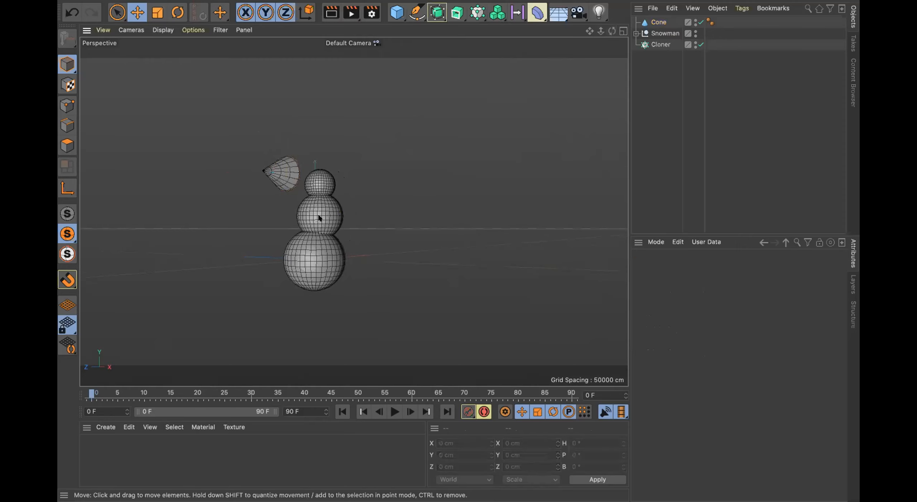
Move the cone in front of the head to about X -122, Y 225, Z -19 cm and shift it outward along its length
scroll(319, 217, "up", 5)
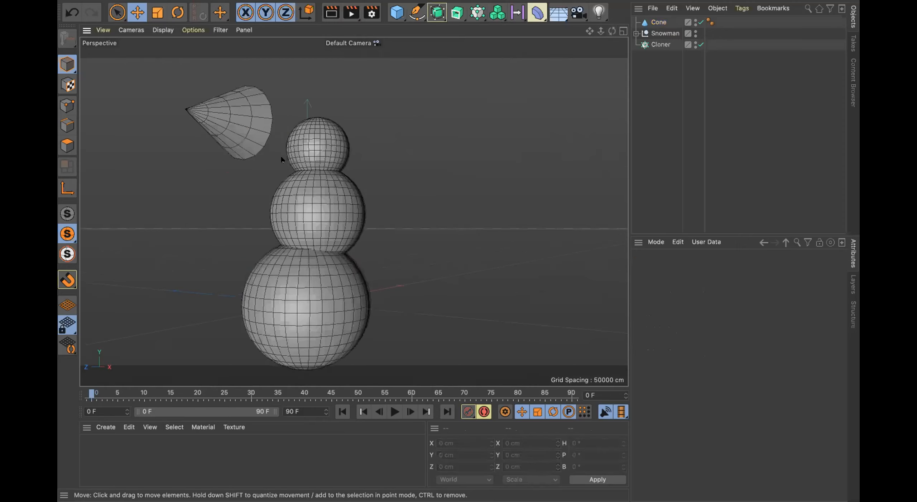
left_click(213, 110)
left_click_drag(215, 111, 247, 147)
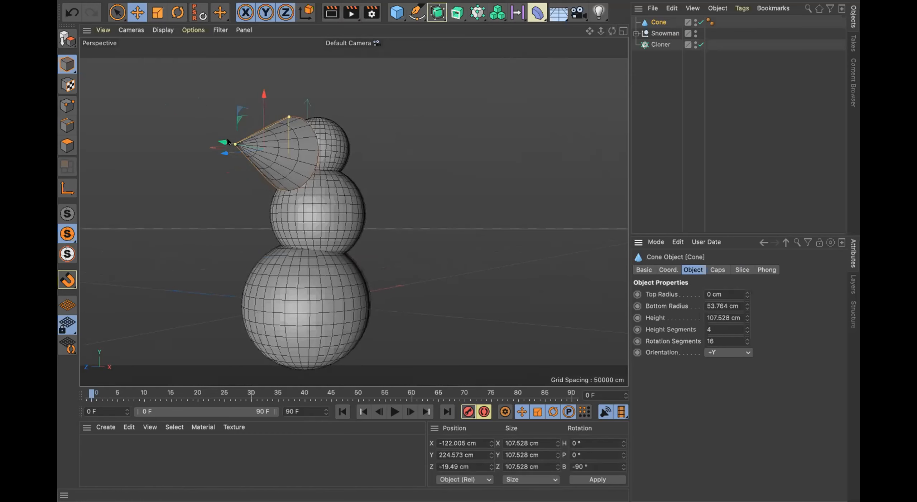
left_click_drag(223, 140, 202, 138)
left_click_drag(272, 120, 257, 115)
middle_click_drag(345, 167, 363, 158, "alt")
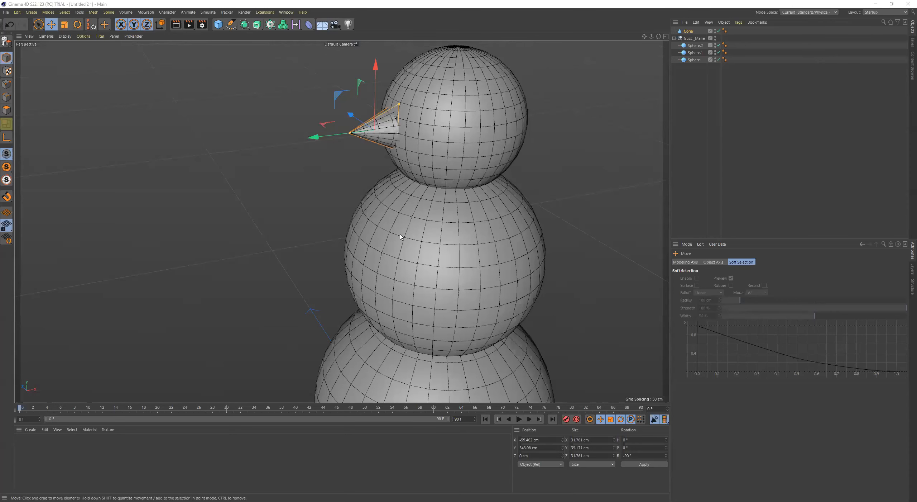
Examine the whole snowman and the cone nose on its head from different angles and distances
right_click_drag(402, 237, 350, 202, "alt")
middle_click_drag(350, 203, 308, 160, "alt")
right_click_drag(341, 170, 381, 165, "alt")
left_click_drag(381, 166, 415, 179, "alt")
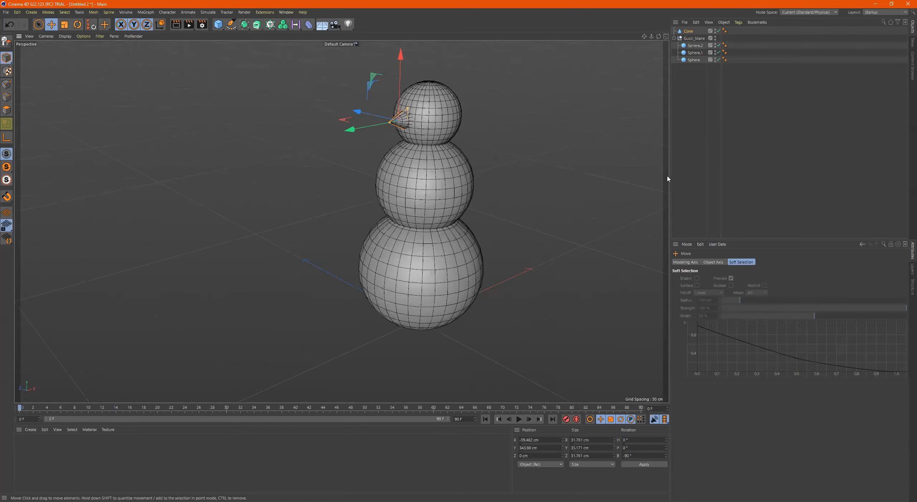
mouse_move(452, 211)
left_mouse_down("alt")
mouse_move(477, 209)
mouse_move(440, 209)
left_mouse_up("alt")
scroll(444, 209, "down", 3)
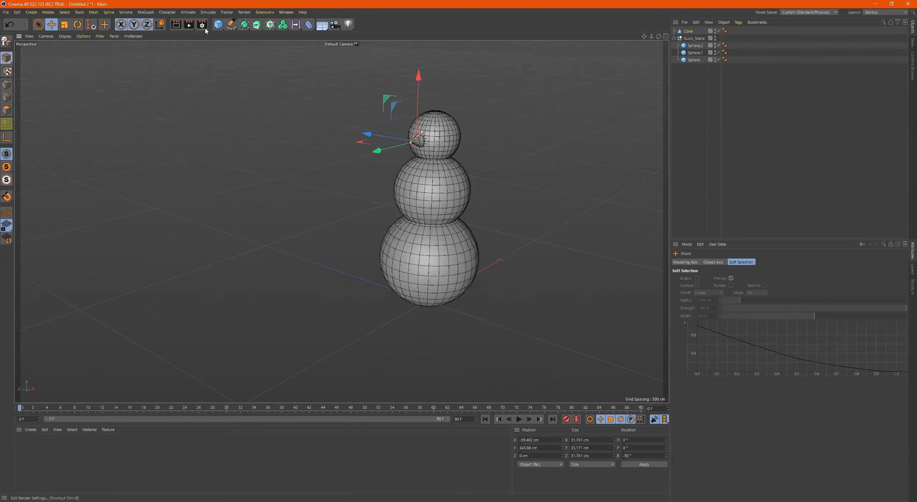
Add a cube, shape it into a bar about 330 × 34 × 34 cm, and move it away from the snowman along Z
left_click(218, 24)
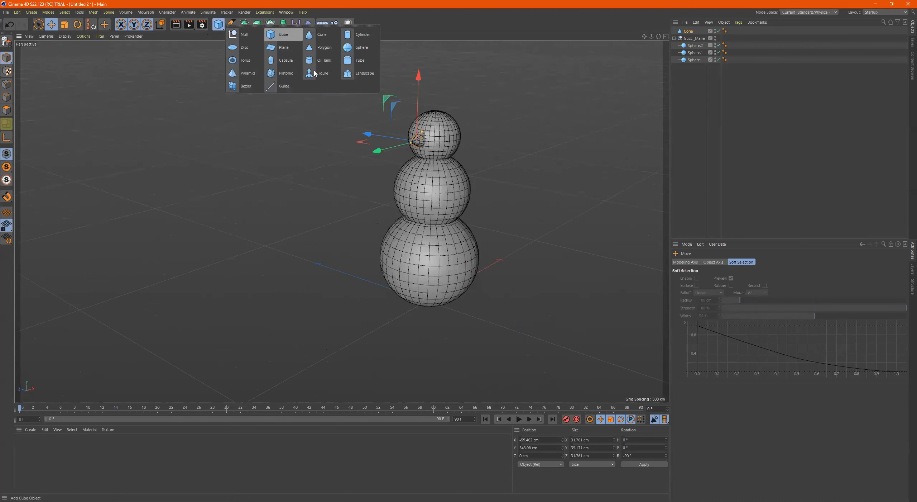
left_click(284, 34)
left_click_drag(470, 293, 435, 295, "alt")
left_click_drag(504, 292, 597, 290)
left_click_drag(521, 280, 496, 208)
left_click_drag(582, 218, 348, 273)
mouse_move(444, 262)
left_mouse_down("alt")
mouse_move(370, 230)
mouse_move(434, 266)
left_mouse_up("alt")
Raise the bar and place a copy of it in line with the original at about X 400 cm
key("e")
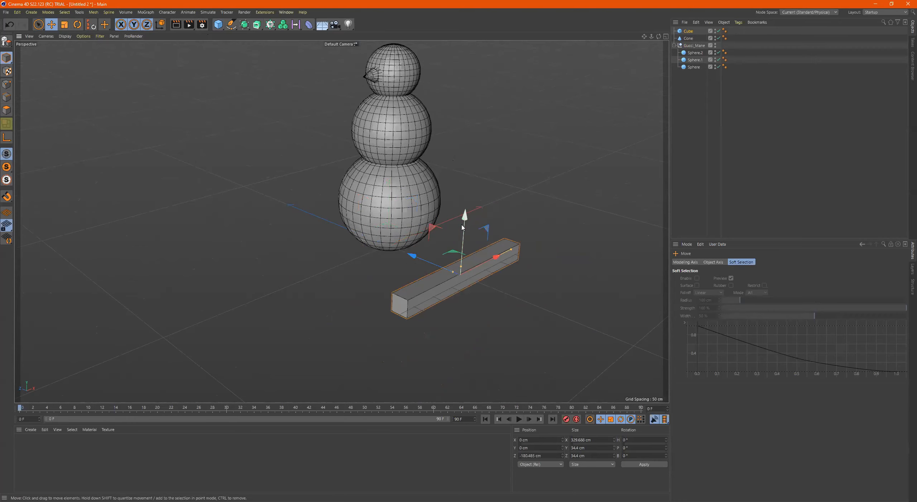
left_click_drag(466, 225, 471, 131)
left_click_drag(470, 168, 464, 178, "alt")
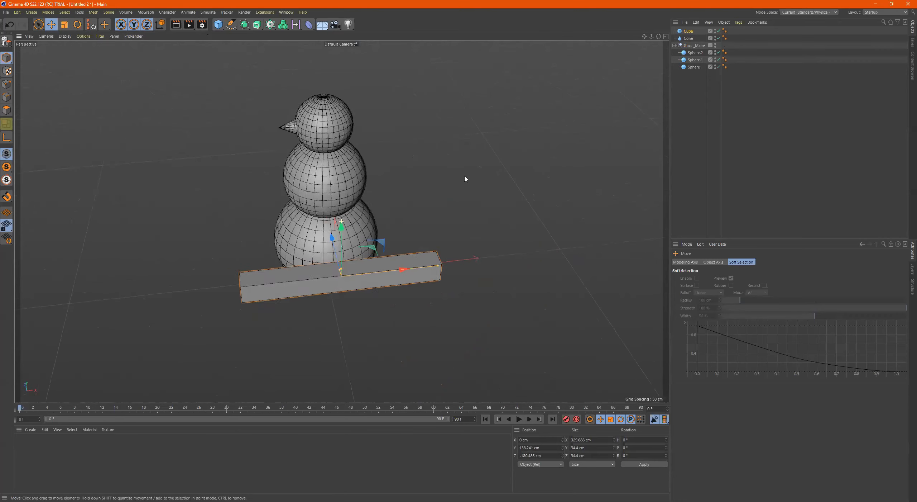
left_click_drag(452, 243, 412, 261, "alt")
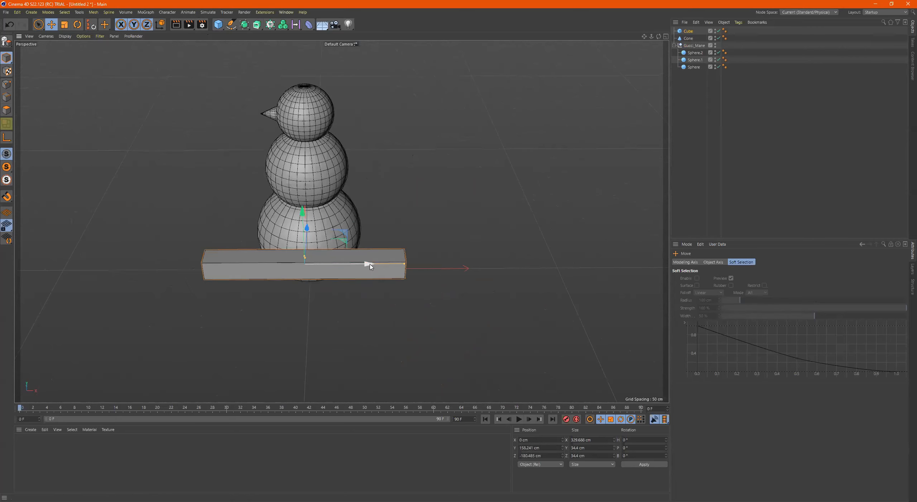
left_click_drag(370, 266, 610, 260, "ctrl")
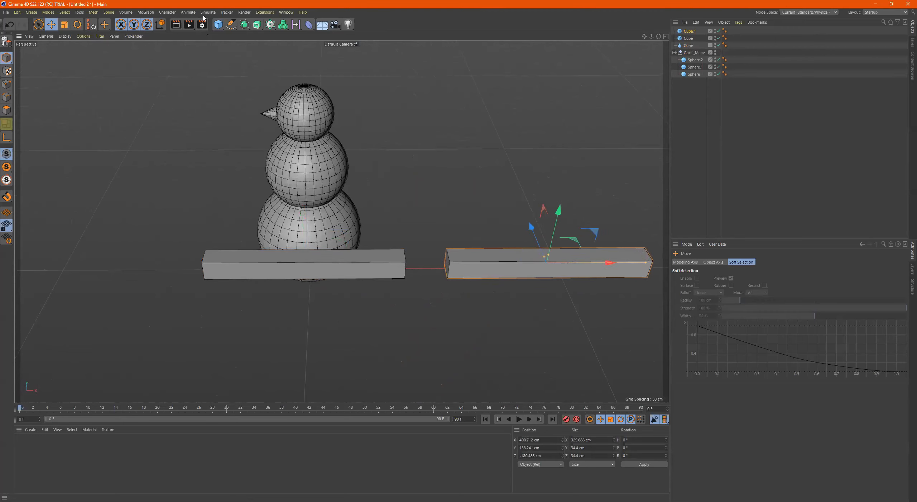
Add a cylinder, shorten it to about 68 cm, and place it between the bars at about X 200, Y 155, Z -178 cm
left_click(218, 25)
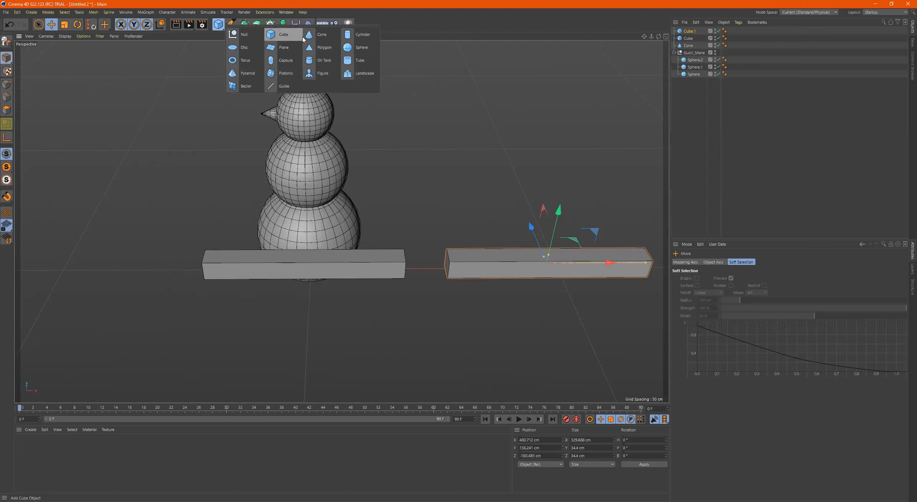
left_click(358, 34)
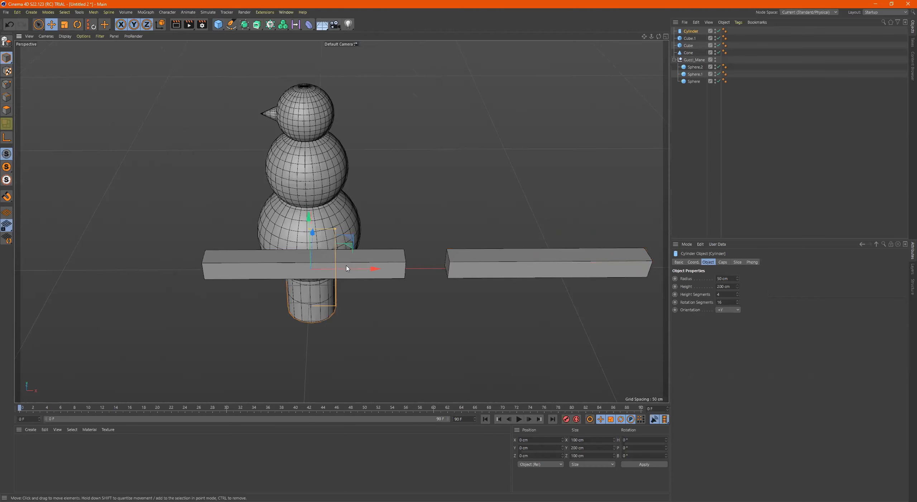
left_click_drag(346, 268, 480, 308)
left_click_drag(553, 317, 491, 278, "alt")
left_click_drag(547, 299, 537, 230)
left_click_drag(465, 186, 473, 230)
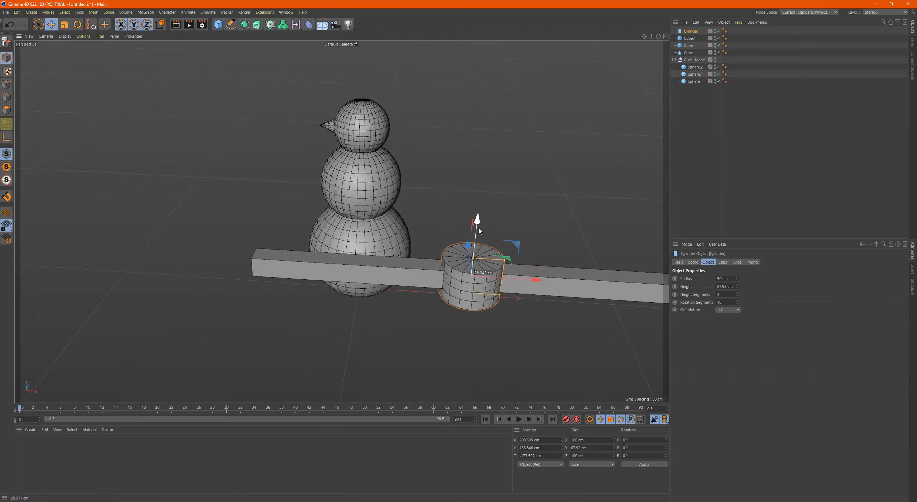
left_click_drag(510, 261, 456, 237, "alt")
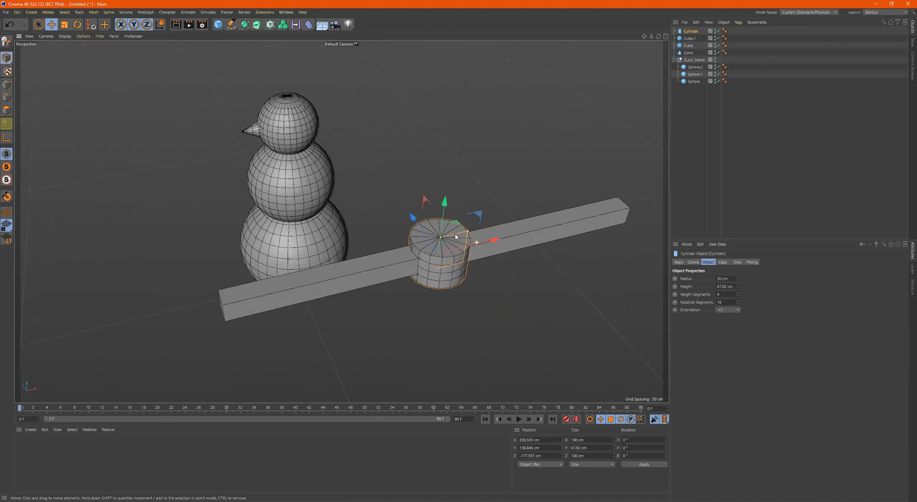
Bank the bar nearer the snowman to about 41° and reposition it so its lower end meets the cylinder
left_click_drag(436, 143, 348, 235, "alt")
left_click(348, 235)
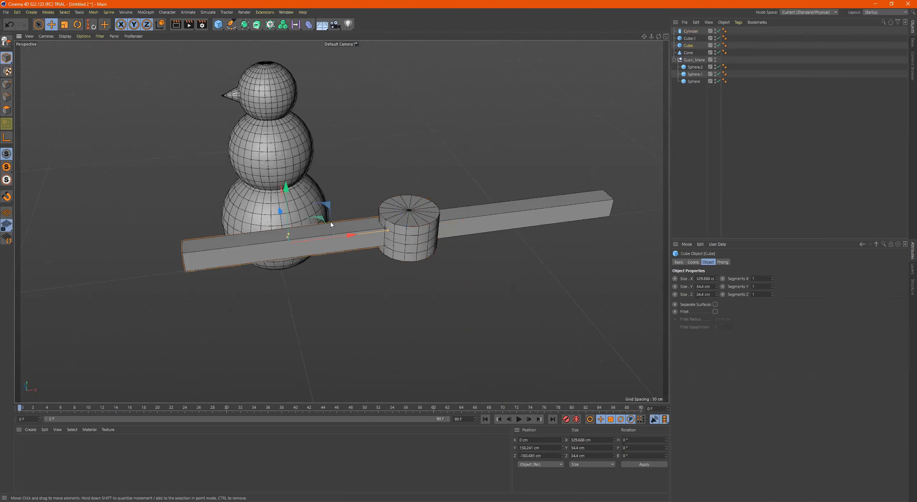
key("r")
left_click_drag(309, 211, 238, 134)
key("e")
left_click_drag(307, 165, 459, 183, "alt")
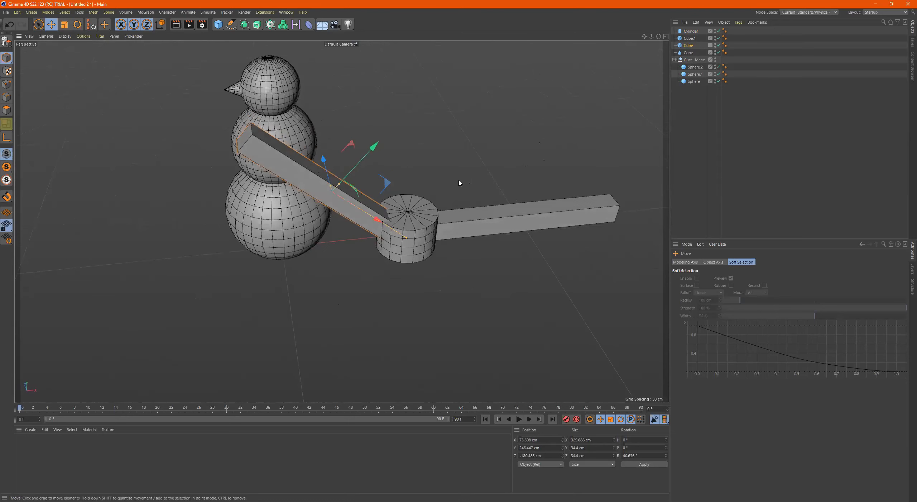
Group the two bars and the cylinder under a null named arm_l
left_click(424, 225, "shift")
left_click(506, 214, "shift")
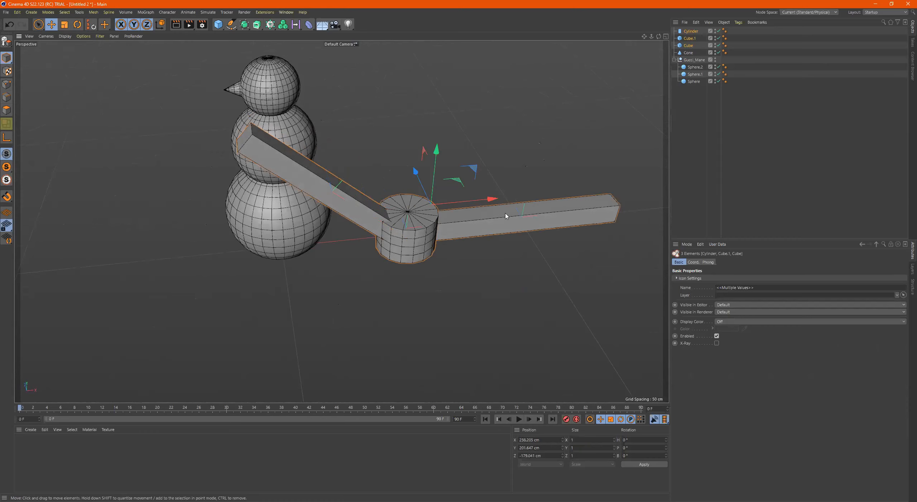
key("alt+g")
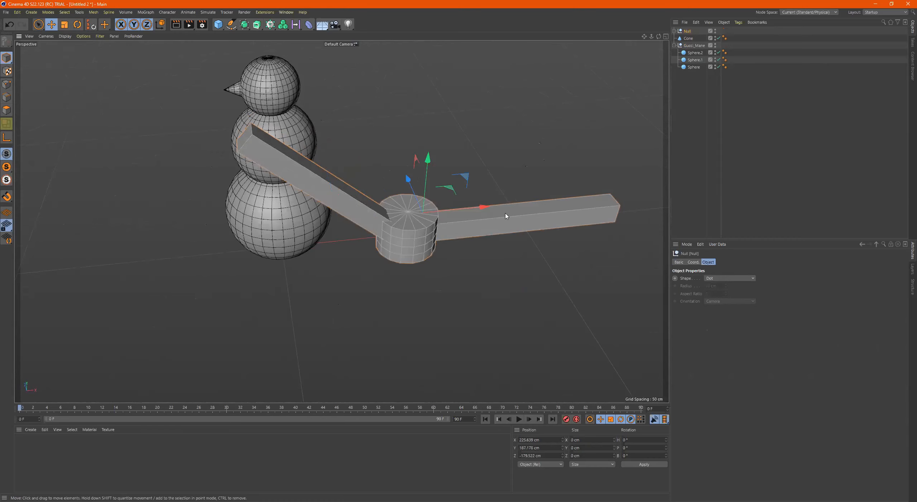
double_click(688, 31)
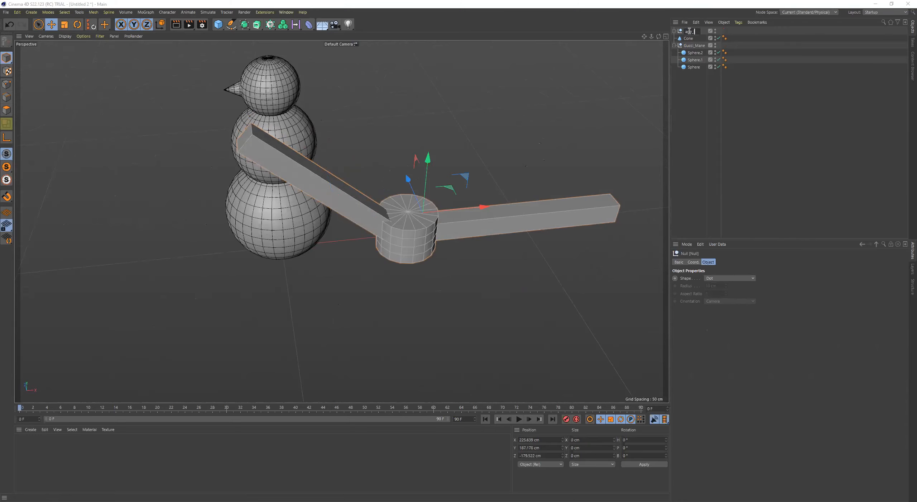
key("Return")
Scale the arm_l group down uniformly to suit the snowman's body
left_click_drag(495, 254, 508, 250, "alt")
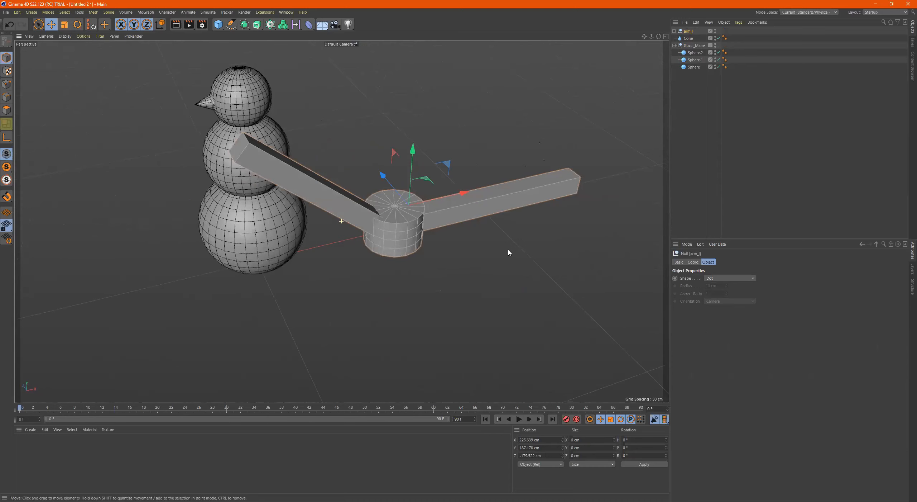
key("r")
key("t")
key("r")
key("t")
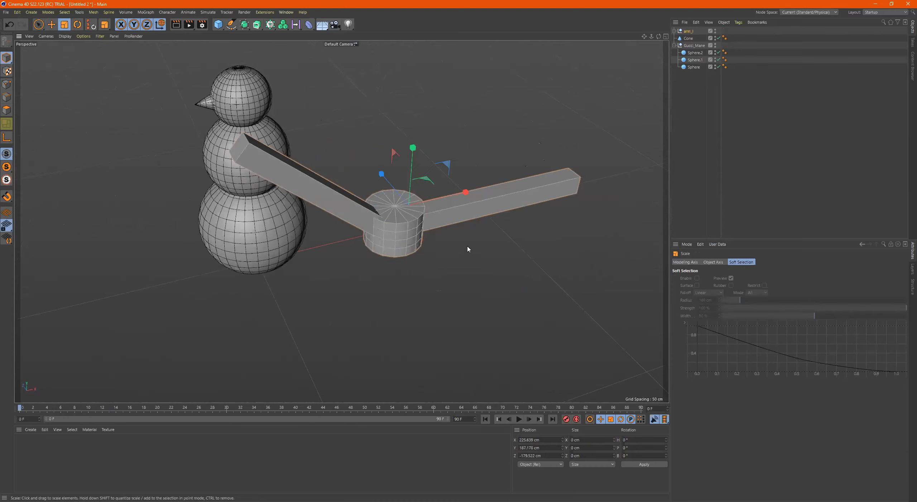
left_click_drag(521, 246, 303, 270)
left_click_drag(383, 260, 478, 265, "alt")
Move the arm_l group beside the snowman to about X -58 cm and Z 216 cm
key("e")
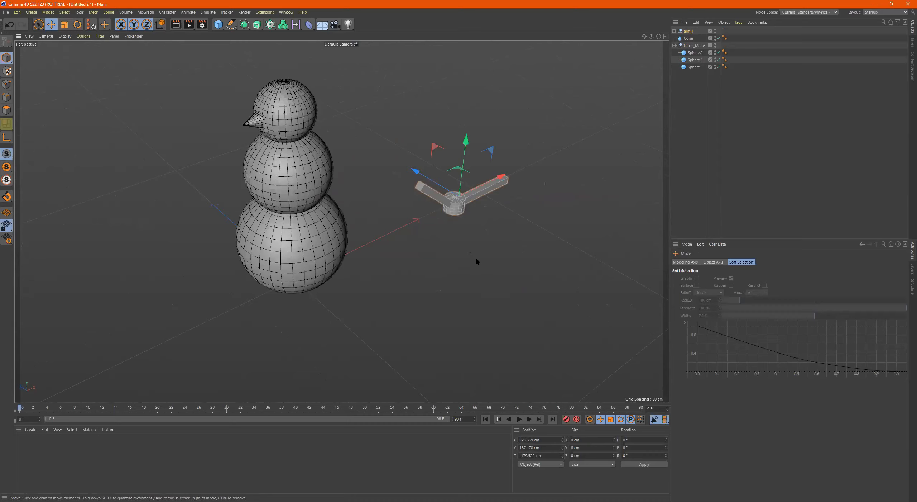
left_click_drag(427, 178, 285, 139)
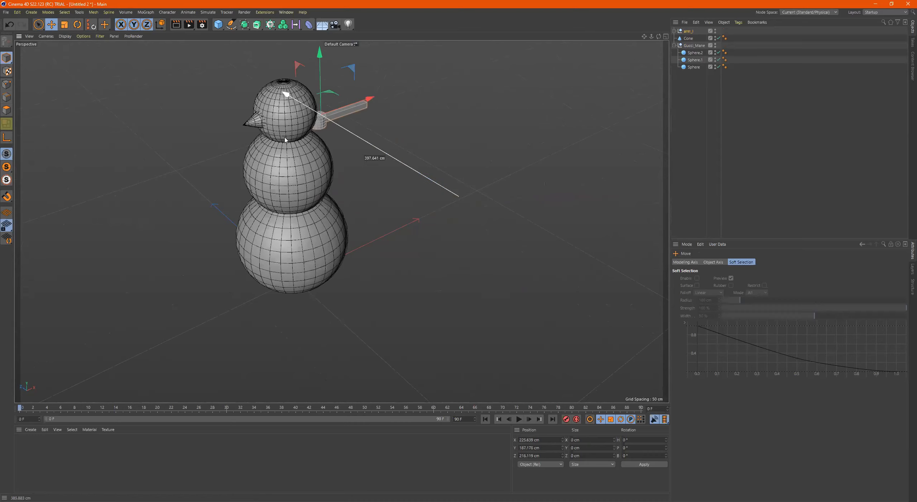
left_click_drag(259, 171, 301, 168, "alt")
middle_click_drag(301, 168, 417, 247, "alt")
left_click_drag(417, 248, 482, 251, "alt")
middle_click_drag(369, 262, 441, 252, "alt")
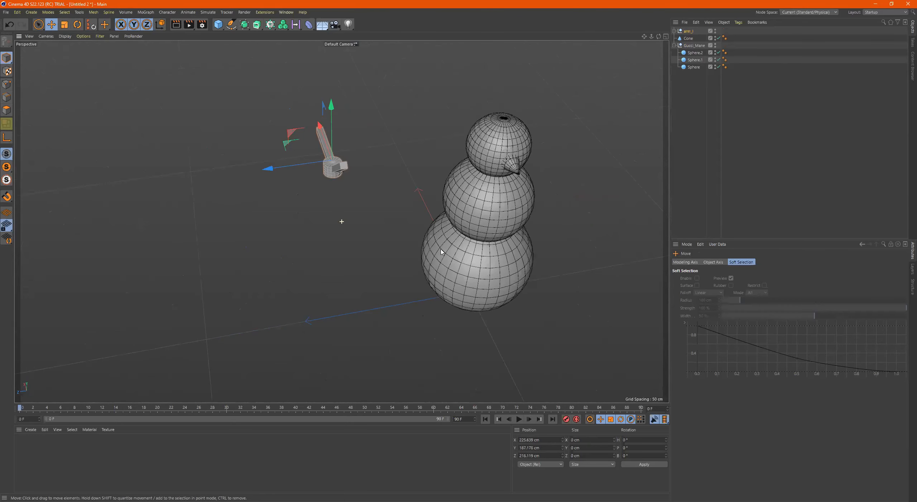
left_click_drag(323, 191, 362, 192, "alt")
left_click_drag(247, 148, 383, 222)
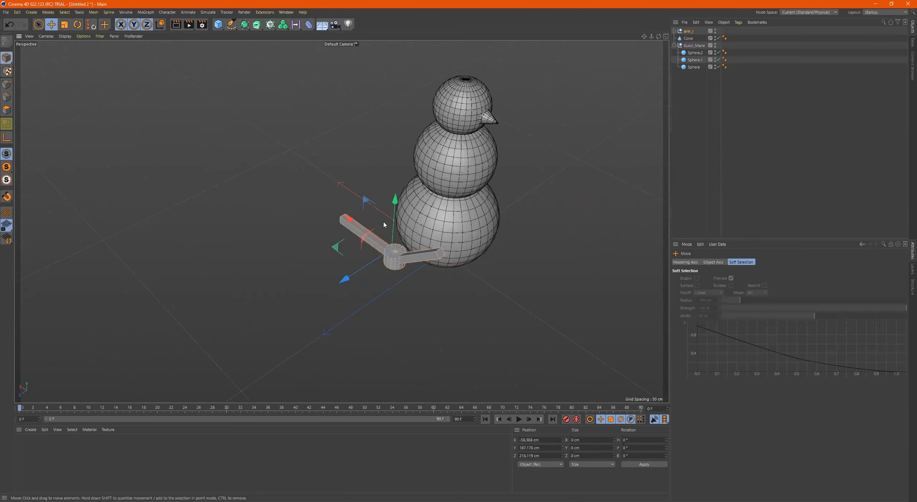
Rotate the arm to about 56° pitch and -16° bank, and attach it to the middle sphere at about Y 240, Z 125 cm
left_click_drag(344, 276, 512, 213)
key("r")
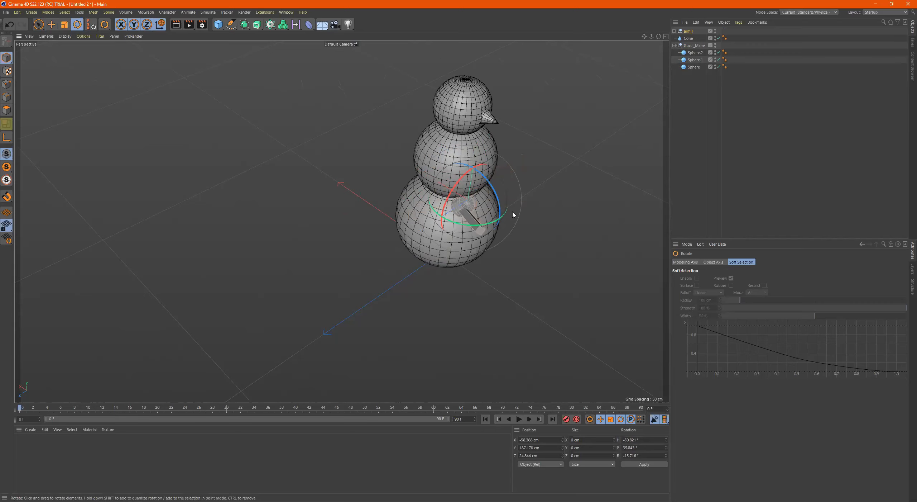
key("e")
left_click_drag(471, 170, 503, 143)
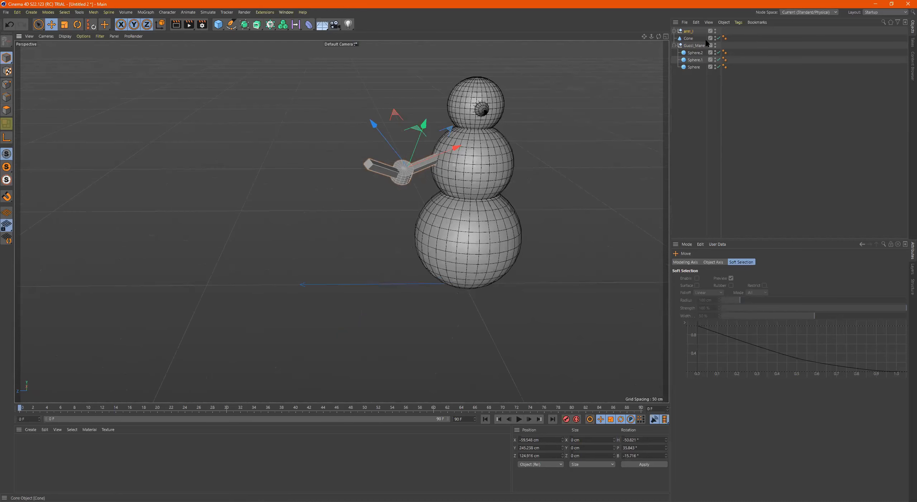
Duplicate the arm group and move the copy against the opposite side of the middle sphere
left_click_drag(480, 168, 458, 176, "alt")
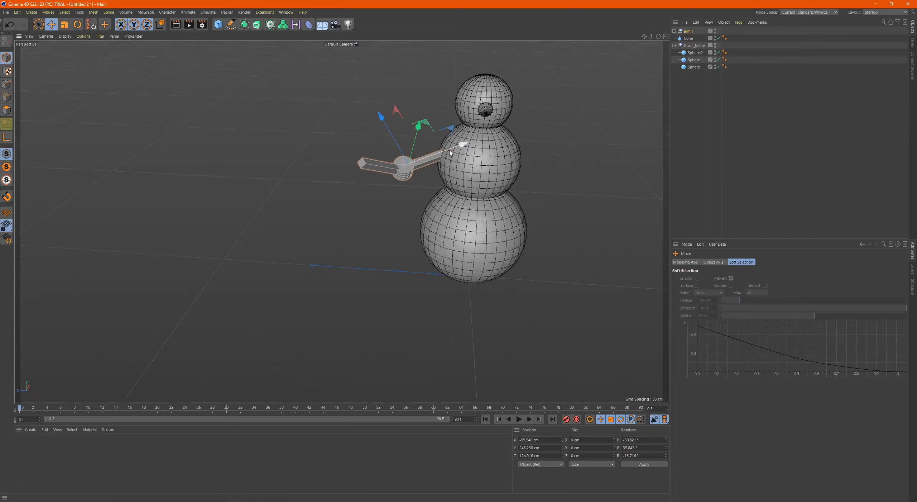
left_click_drag(450, 149, 620, 160, "ctrl")
left_click_drag(594, 197, 612, 231, "alt")
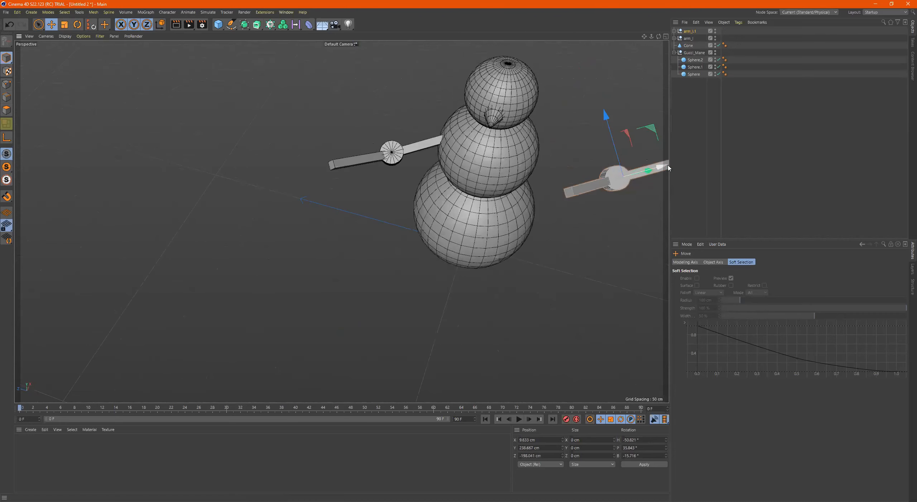
left_click_drag(665, 165, 616, 180)
left_click_drag(562, 162, 578, 139)
Rotate the copied arm to point outward with about -35° bank, and shift it to about X -8, Y 262, Z -135 cm
key("r")
left_click_drag(630, 163, 606, 225, "alt")
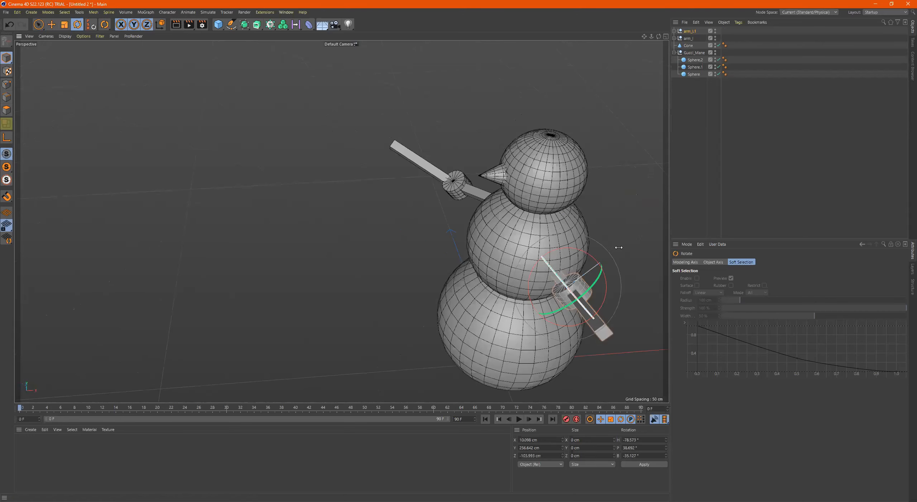
key("e")
mouse_move(603, 259)
left_mouse_down()
mouse_move(575, 279)
mouse_move(591, 267)
left_mouse_up()
left_click_drag(577, 281, 601, 260, "alt")
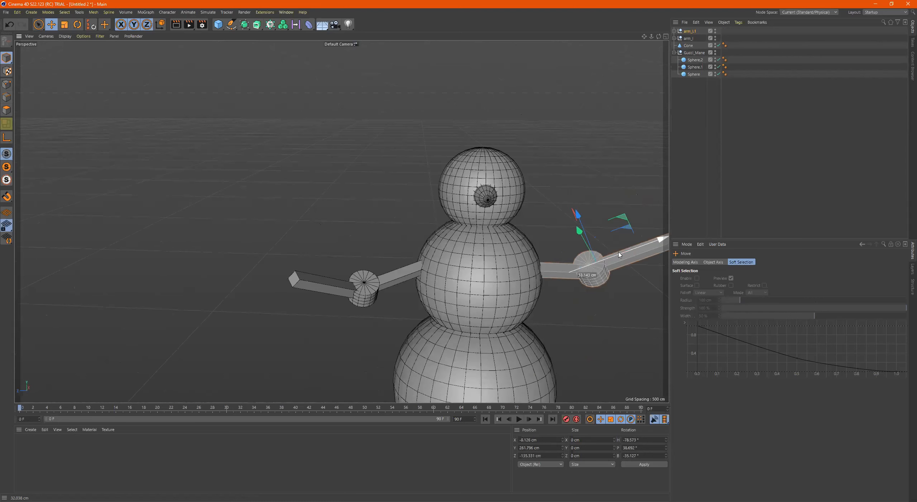
scroll(547, 266, "down", 4)
mouse_move(525, 278)
left_mouse_down("alt")
mouse_move(516, 246)
mouse_move(535, 265)
left_mouse_up("alt")
middle_click_drag(535, 263, 473, 204, "alt")
left_click_drag(474, 204, 471, 229, "alt")
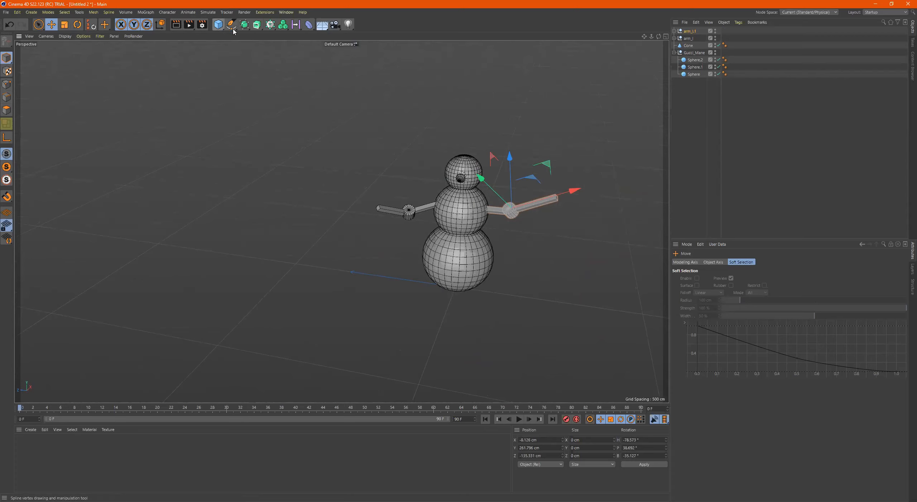
Add a sphere for an eye and scale it down to a radius of about 14.6 cm
left_click(219, 27)
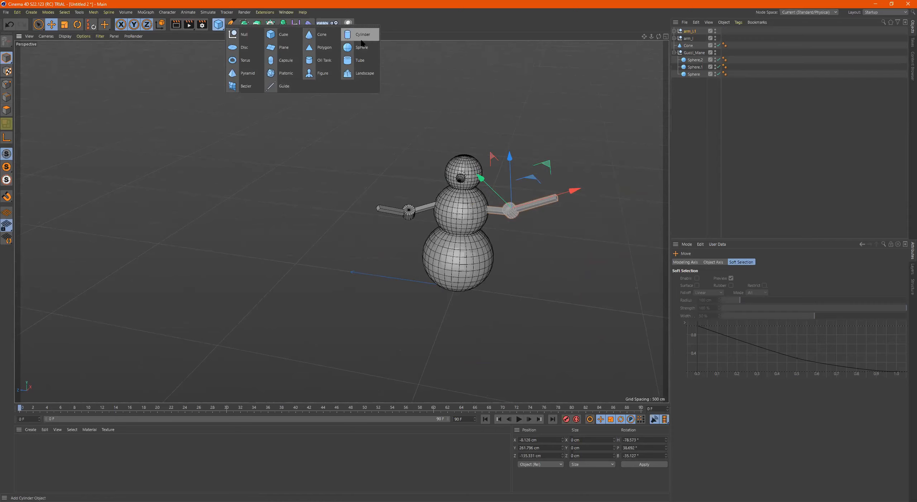
left_click(351, 49)
left_click_drag(469, 222, 316, 233)
key("r")
key("t")
scroll(406, 191, "up", 5)
left_click_drag(507, 203, 491, 138, "alt")
left_click_drag(483, 186, 404, 40, "alt")
Place the small sphere as an eye on the head and duplicate it, with the eyes at about Z 18 cm and Z -20 cm
key("e")
middle_click_drag(523, 213, 545, 291, "alt")
left_click_drag(450, 105, 448, 93)
left_click_drag(427, 136, 478, 143)
left_click_drag(398, 118, 386, 113)
mouse_move(446, 134)
left_mouse_down("alt")
mouse_move(395, 118)
mouse_move(503, 133)
mouse_move(467, 119)
mouse_move(451, 138)
left_mouse_up("alt")
scroll(499, 121, "down", 3)
scroll(451, 137, "down", 5)
middle_click_drag(522, 167, 446, 167, "alt")
left_click_drag(446, 167, 433, 166, "alt")
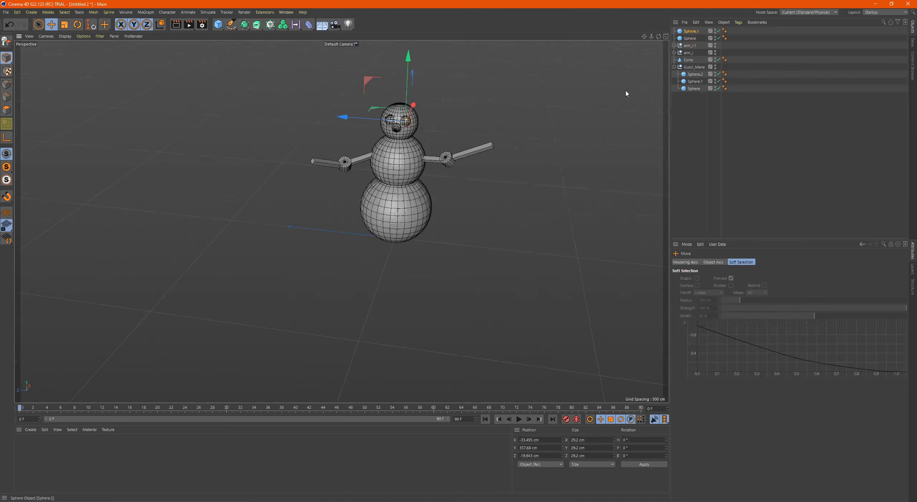
Try selecting all the snowman's parts and moving them together along Z
left_click_drag(39, 24, 71, 47)
left_click_drag(509, 71, 234, 289)
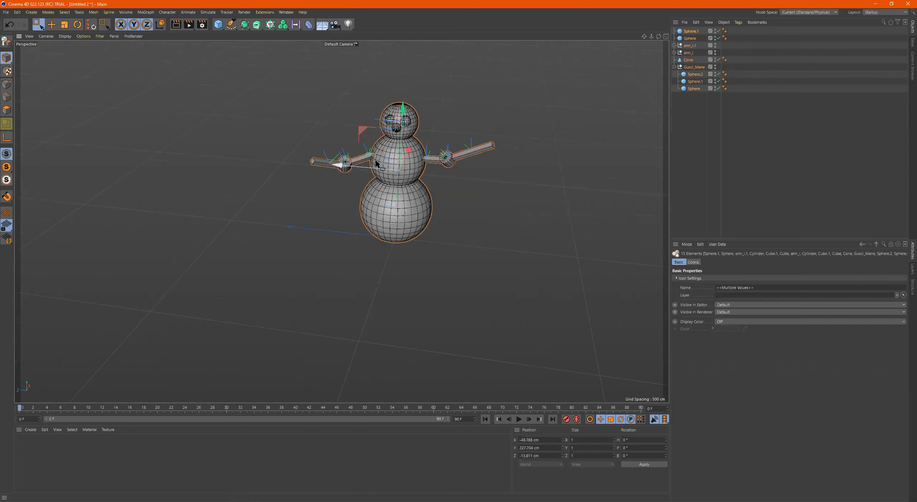
left_click_drag(373, 167, 261, 154)
key("ctrl+z")
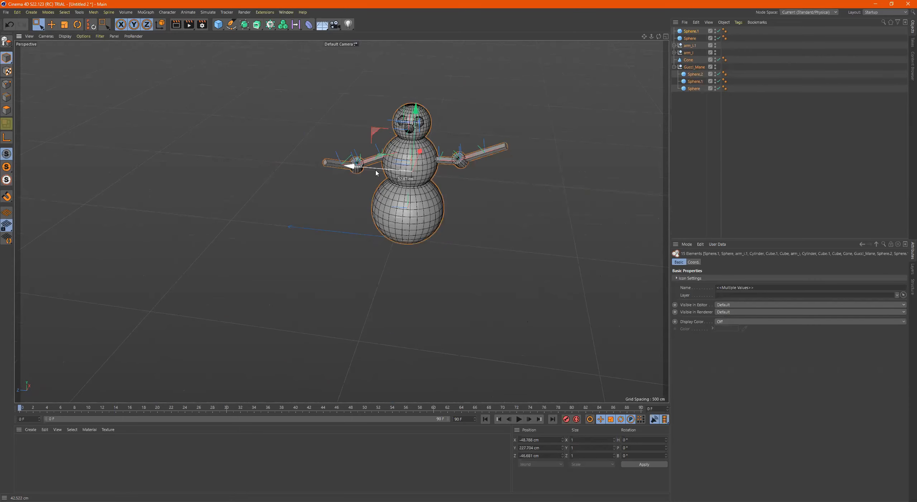
Parent both arm groups, arm_l and its copy arm_l.1, under the Gucci_Mane null
left_click(692, 67)
left_click(689, 53)
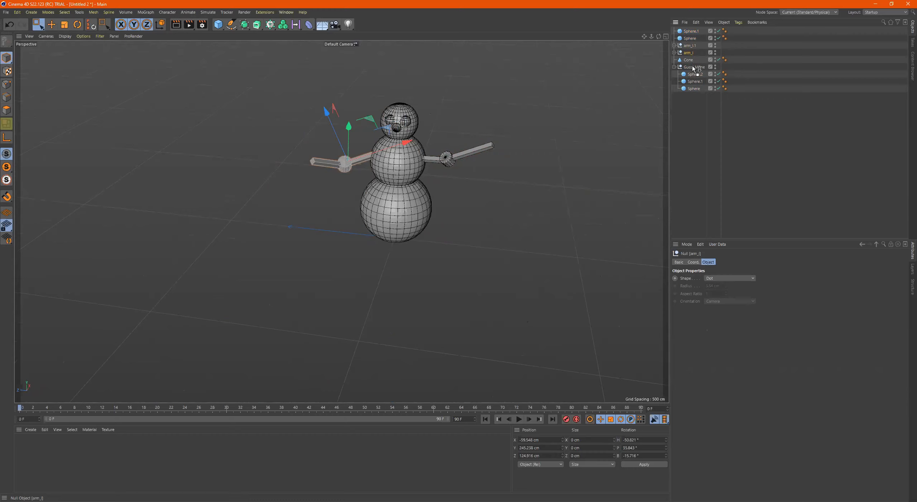
left_click_drag(695, 68, 694, 68)
left_click_drag(688, 48, 689, 62)
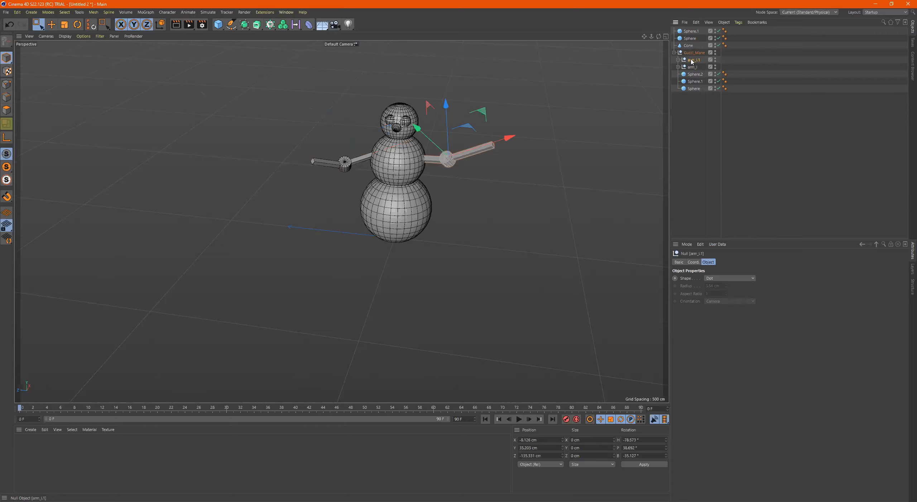
Group the two small eye spheres under a new null and name it eyes
left_click(690, 39)
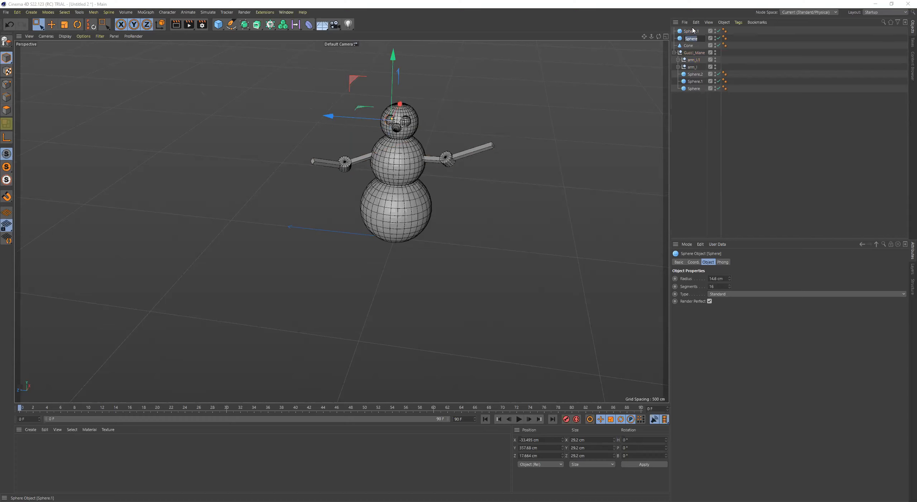
left_click(693, 31)
left_click(691, 39, "ctrl")
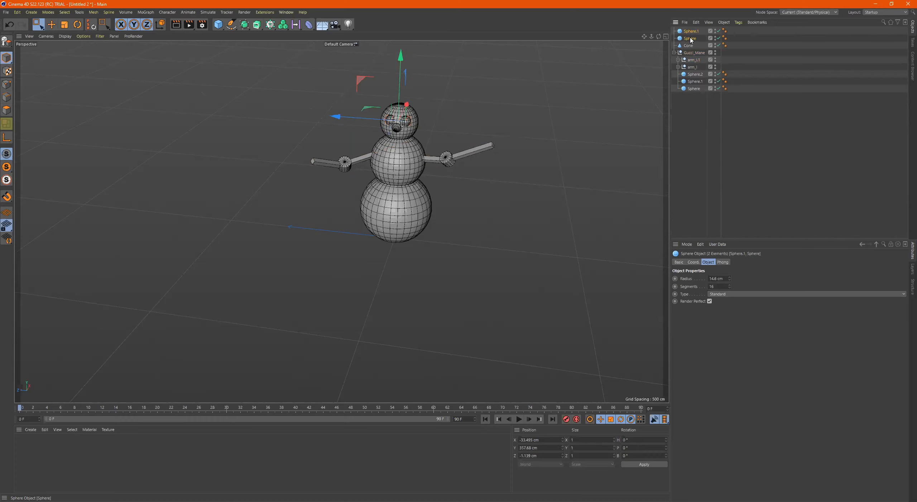
key("alt+g")
double_click(689, 31)
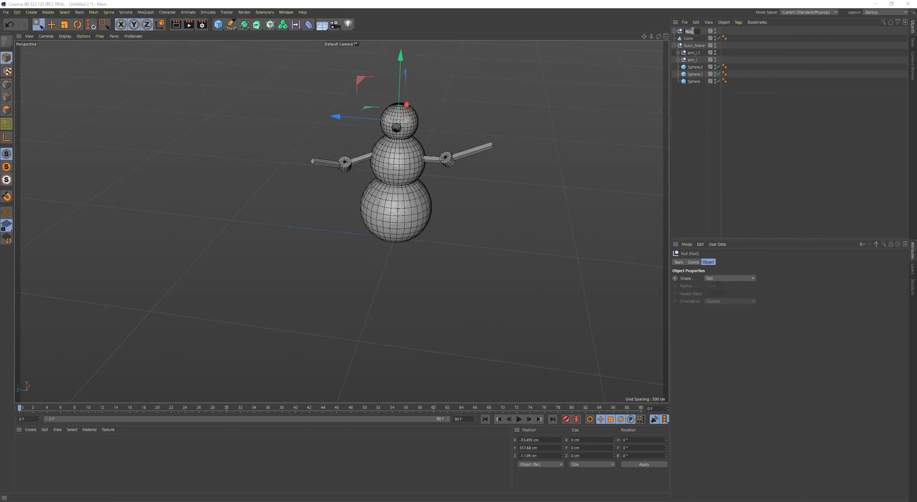
type("eyes")
key("Return")
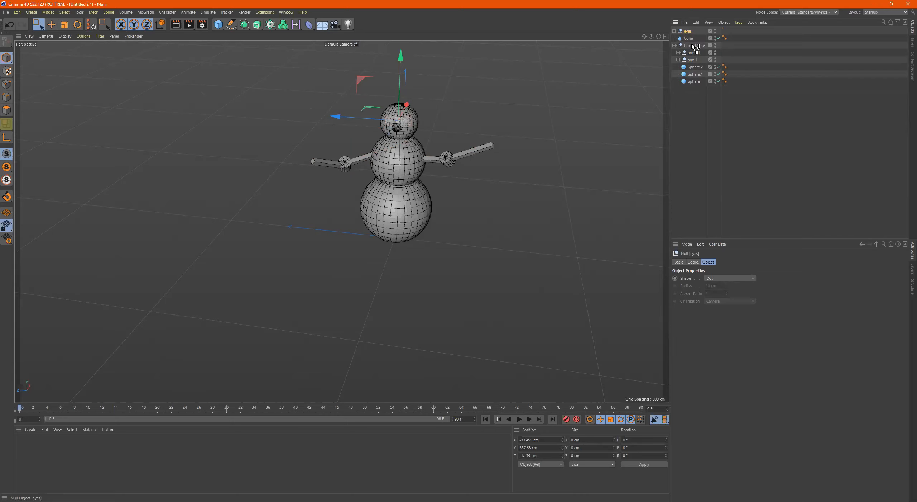
Parent the eyes null under Gucci_Mane and collapse its hierarchy
scroll(477, 112, "down", 2)
left_click_drag(477, 112, 468, 113, "alt")
middle_click_drag(467, 115, 413, 128, "alt")
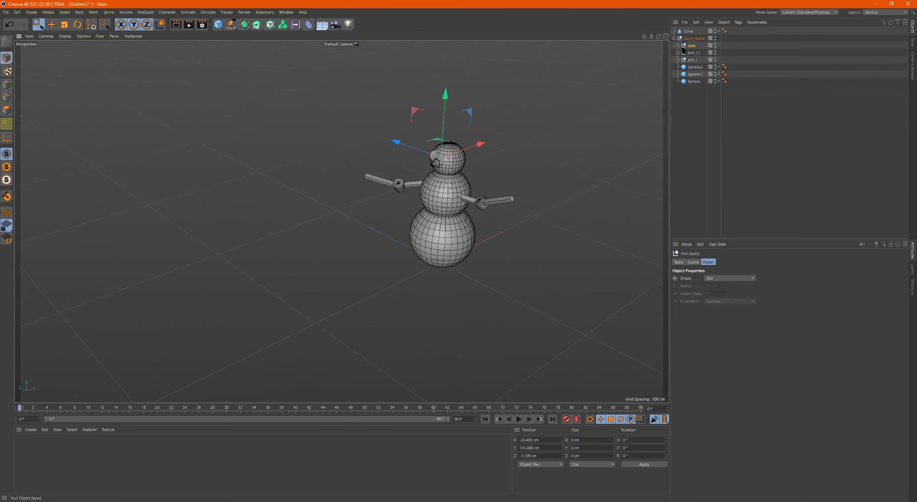
left_click(674, 38)
left_click(674, 38)
left_click(674, 38)
left_click(699, 38)
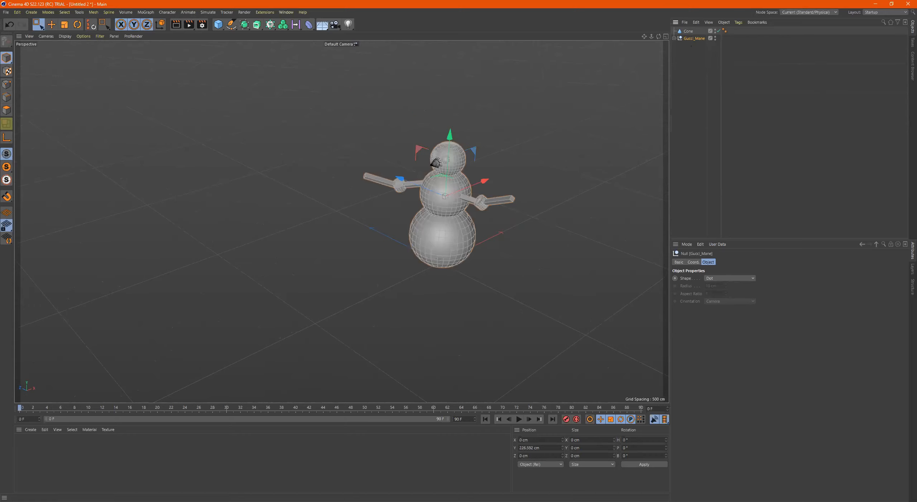
left_click_drag(435, 215, 413, 185, "alt")
key("ctrl+z")
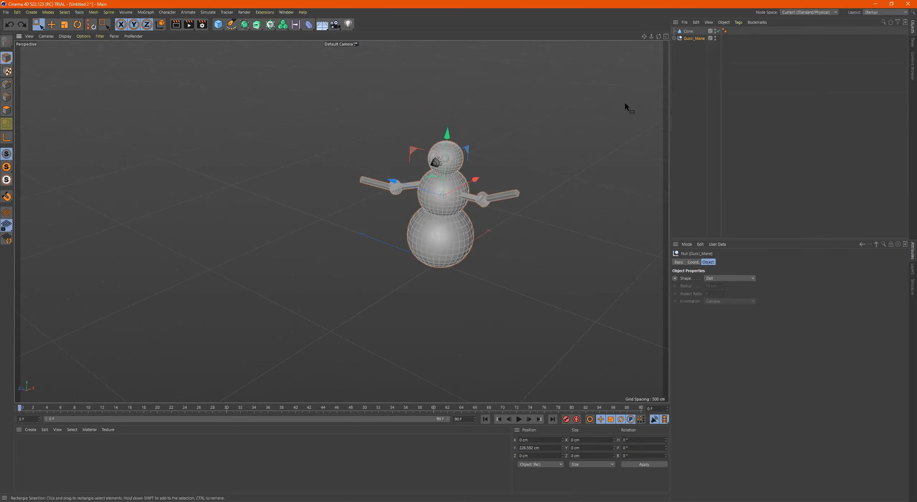
Parent the nose cone under the Gucci_Mane null, then collapse and select the whole snowman
left_click(690, 32)
left_click_drag(688, 32, 688, 37)
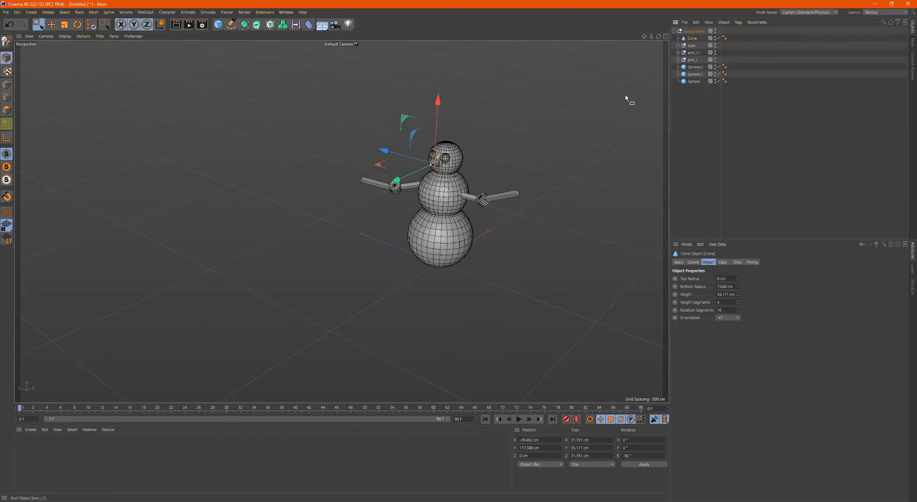
left_click(674, 31)
left_click(690, 32)
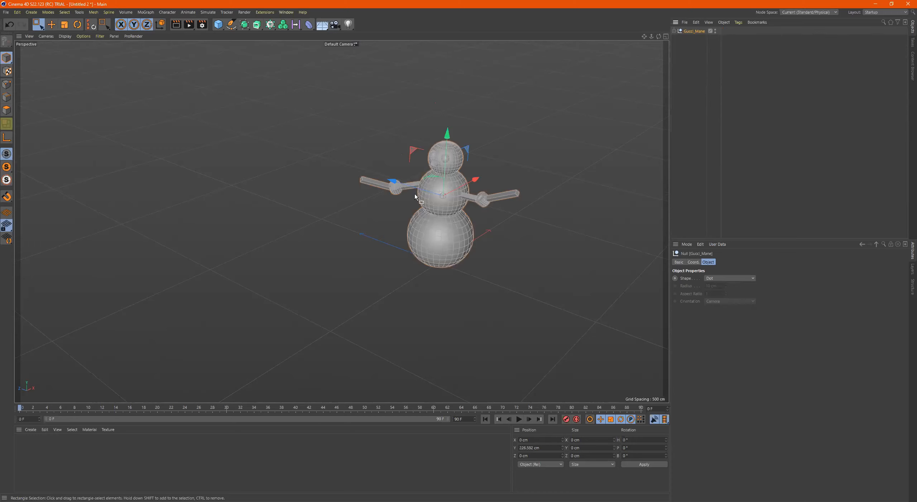
Move the snowman to about Z -20 cm and duplicate it along X to about -325 cm
left_click_drag(394, 183, 419, 182)
left_click_drag(525, 224, 499, 223, "alt")
middle_click_drag(499, 224, 556, 201, "alt")
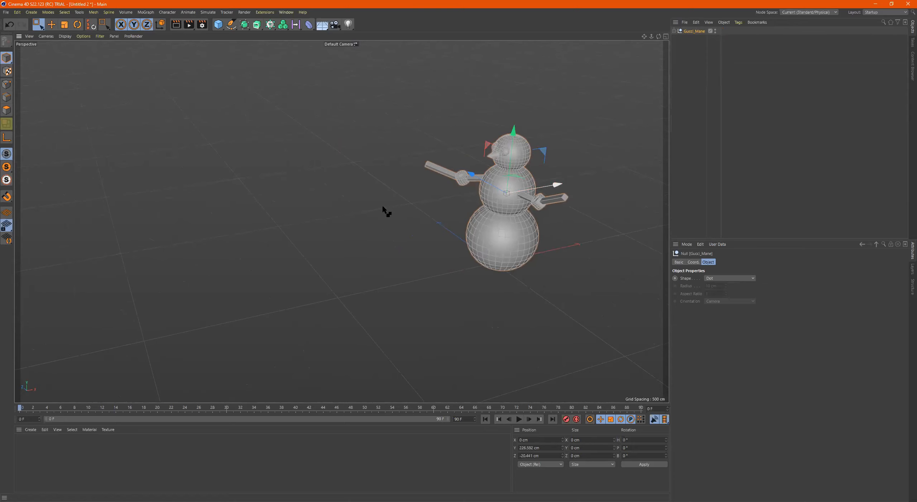
left_click_drag(382, 207, 377, 206, "ctrl")
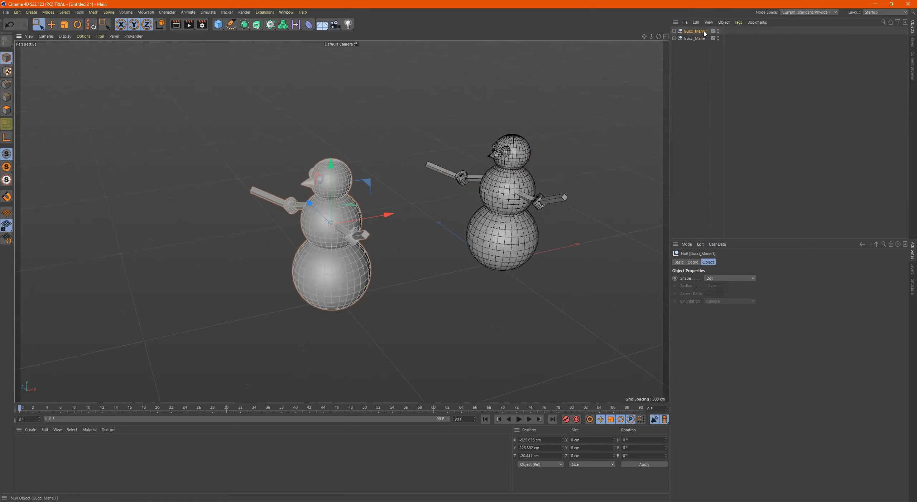
Rename the duplicated snowman null as jezzy_Mane.1
double_click(696, 32)
left_click(696, 31)
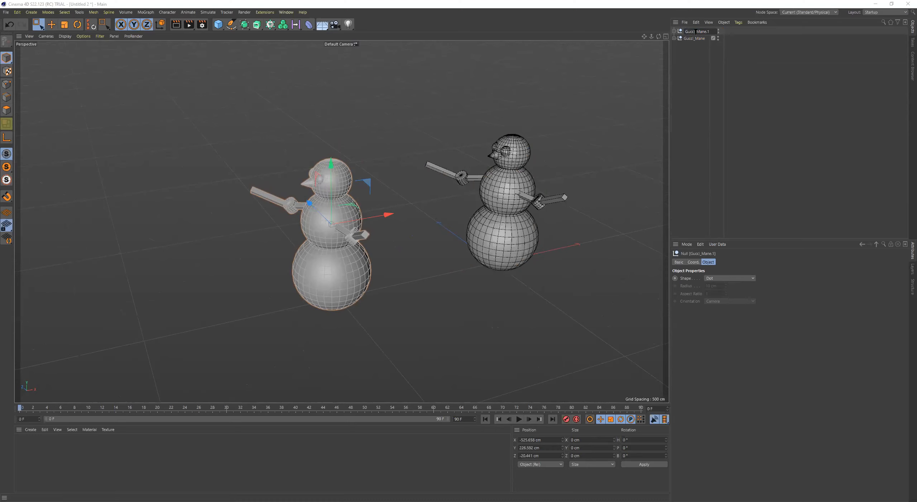
key("BackSpace")
key("BackSpace")
key("BackSpace")
key("BackSpace")
key("BackSpace")
key("BackSpace")
type("jezzy_")
key("Return")
Rotate the duplicated snowman to a heading of about 169° so it faces the original
left_click_drag(373, 200, 385, 220, "alt")
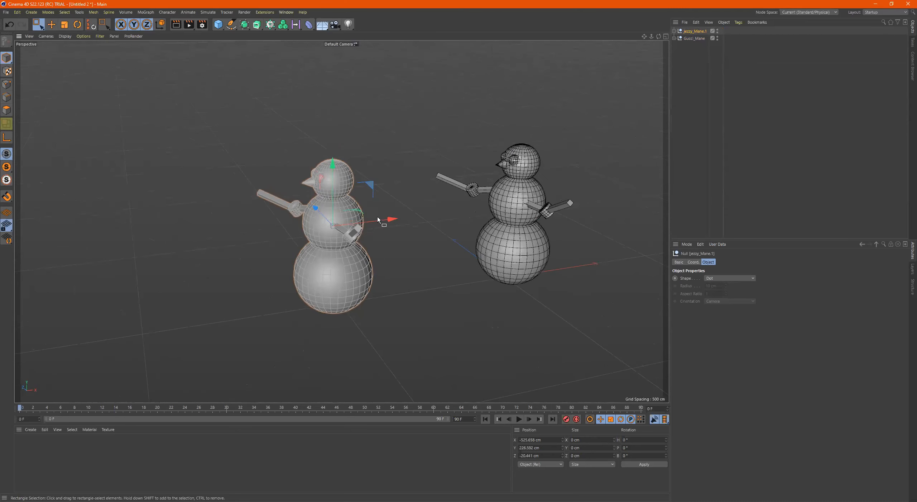
key("e")
key("r")
left_click_drag(330, 239, 439, 241)
Rotate the duplicated snowman's arm_l.1 to a bank of about 2.4° and reposition it to about X 69 cm, Z -118 cm
left_click(674, 31)
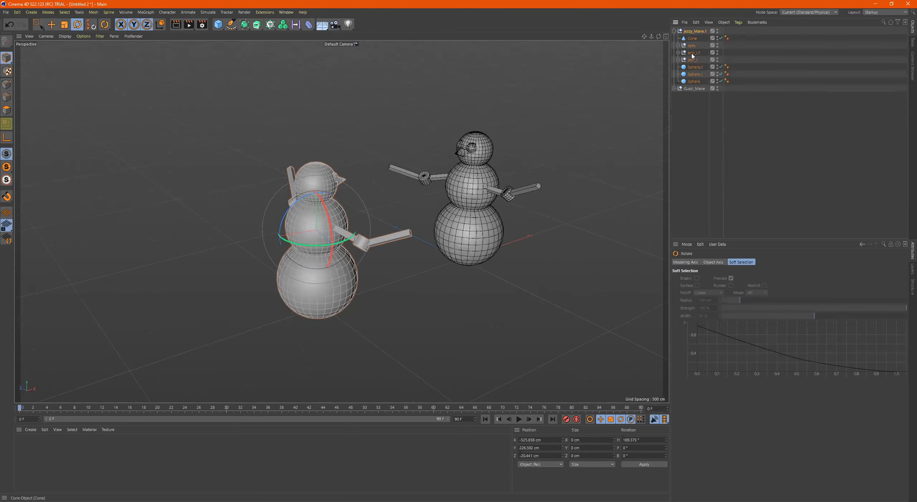
left_click(686, 54)
left_click_drag(374, 180, 282, 210, "alt")
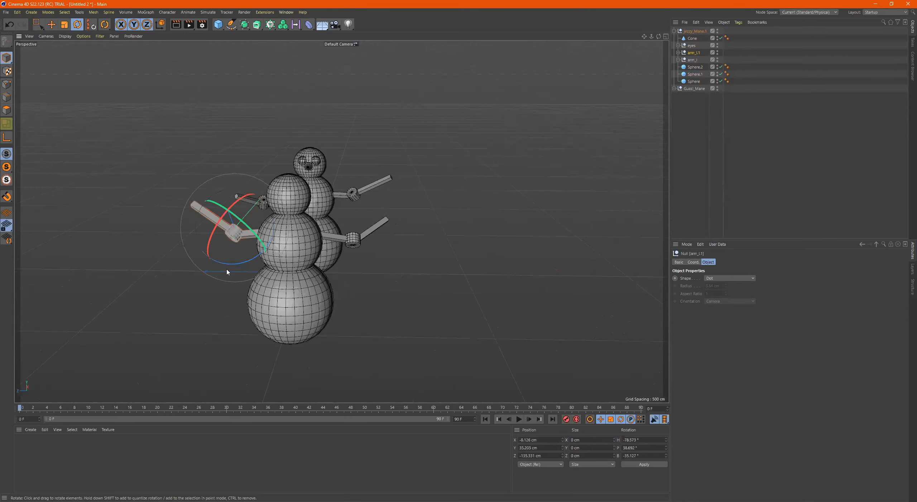
left_click_drag(225, 266, 297, 275)
key("e")
left_click_drag(221, 216, 342, 228)
left_click_drag(400, 255, 398, 248, "alt")
left_click_drag(397, 249, 521, 169)
scroll(408, 238, "down", 4)
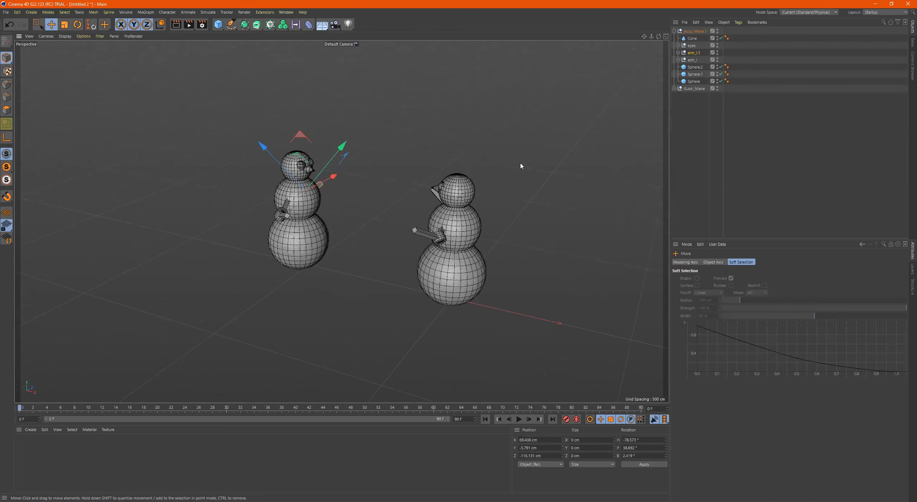
Add a cube at about X -1002 cm and stretch it into a wall about 1151 cm high and 1761 cm long
left_click_drag(439, 200, 397, 126, "alt")
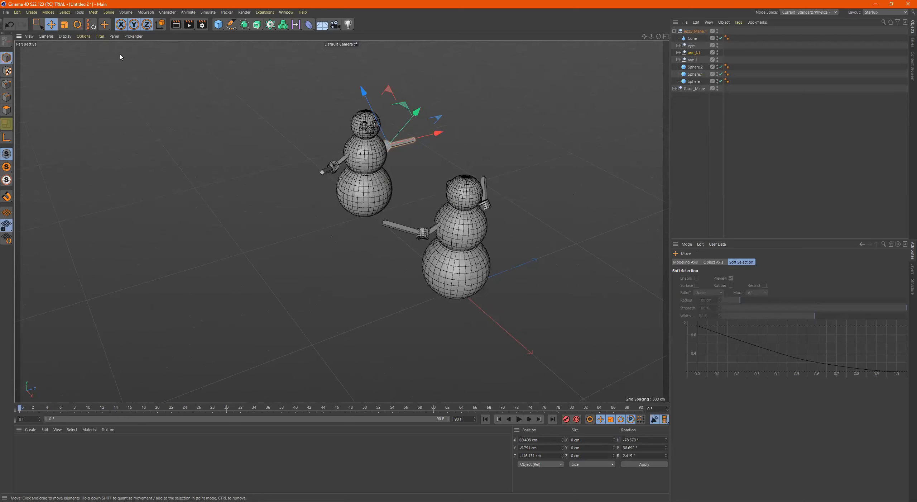
left_click(220, 24)
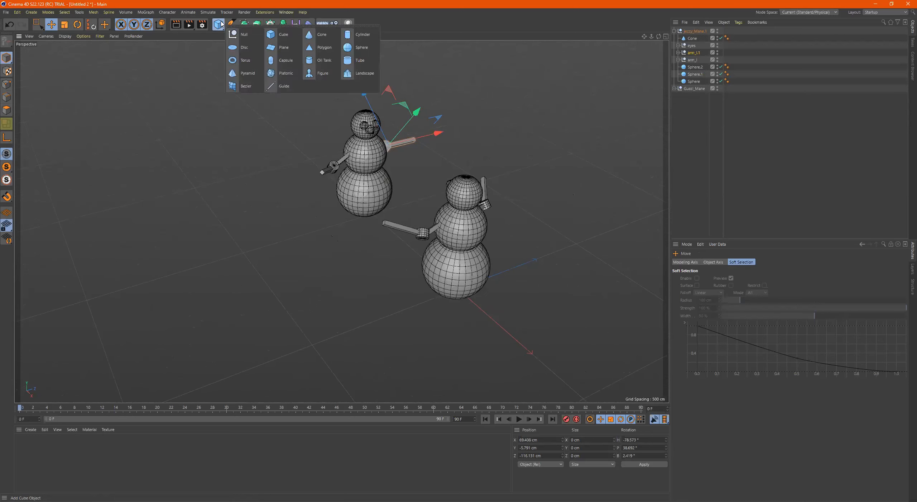
left_click(281, 35)
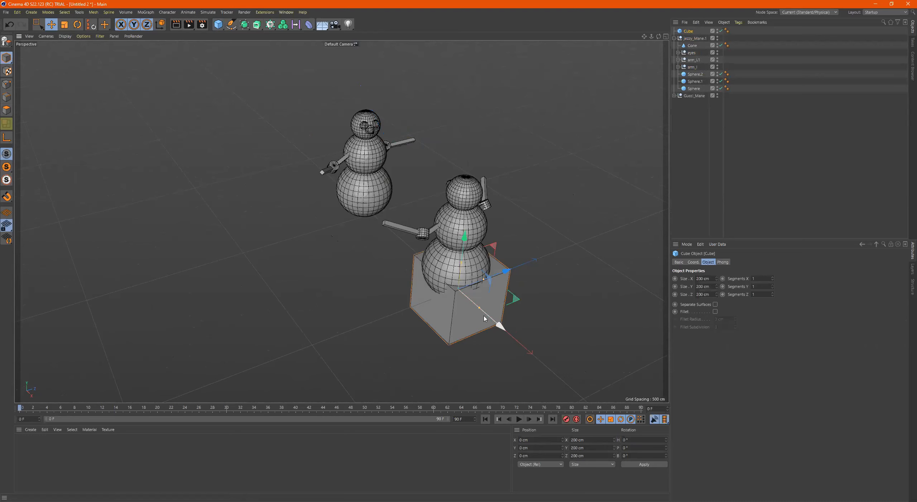
left_click_drag(484, 318, 475, 119)
left_click_drag(310, 138, 292, 26)
scroll(324, 137, "down", 2)
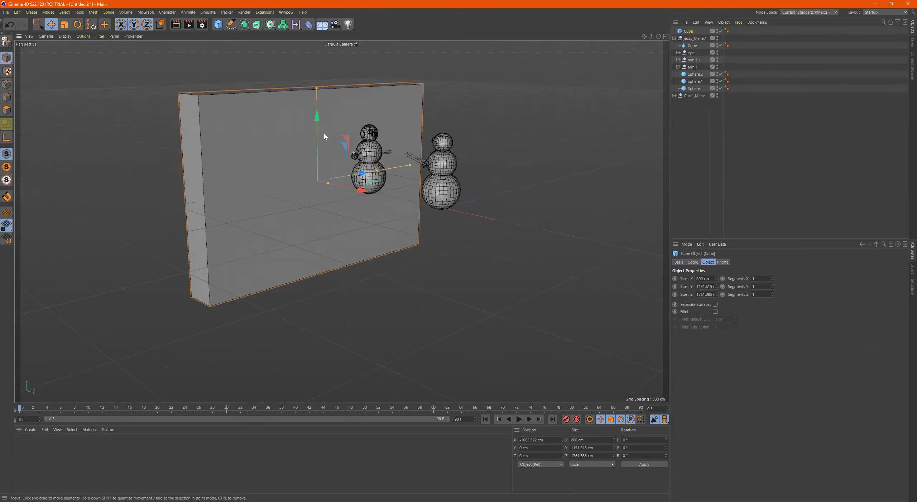
Raise the wall to about Y 561 cm and duplicate it on the snowmen's opposite side at about X 708 cm
left_click_drag(318, 121, 317, 24)
middle_click_drag(319, 189, 289, 261, "alt")
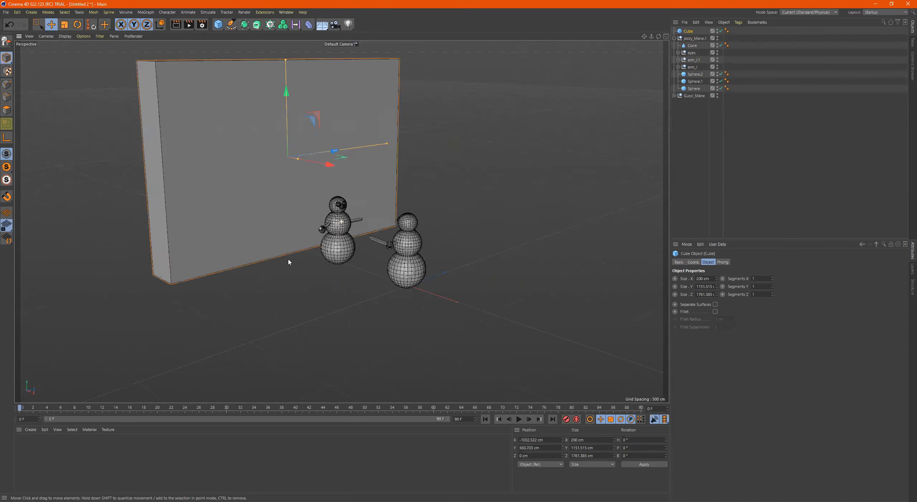
left_click_drag(289, 262, 333, 285, "alt")
left_click_drag(295, 209, 440, 250, "ctrl")
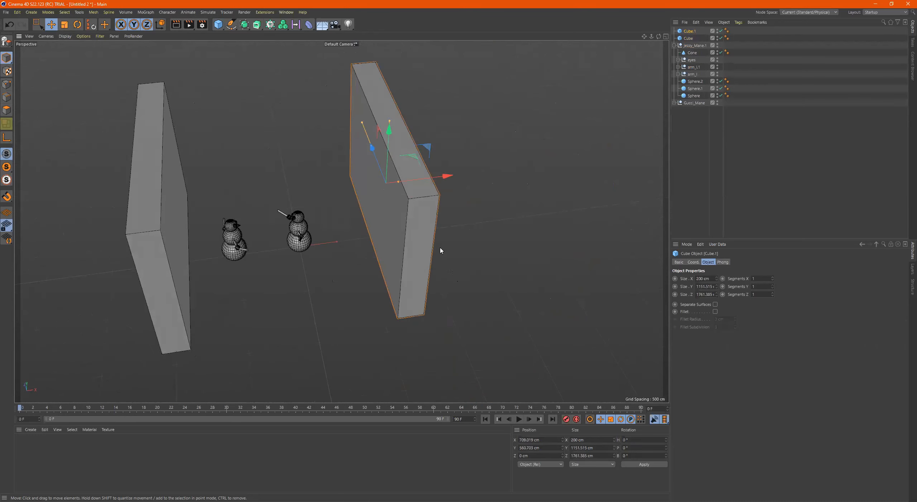
Examine the two facing snowmen and the walls on both sides from several distances and angles
left_click_drag(281, 200, 256, 191, "alt")
right_click_drag(261, 189, 376, 192, "alt")
middle_click_drag(378, 192, 399, 172, "alt")
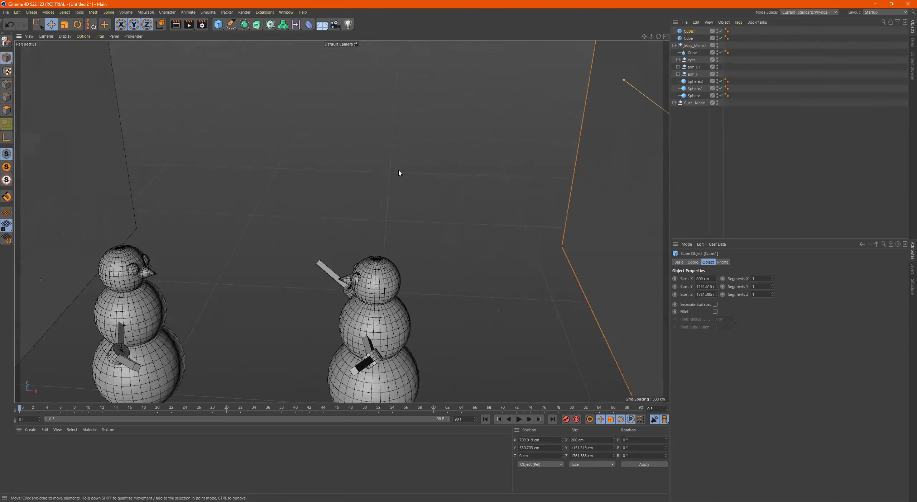
right_click_drag(397, 170, 337, 182, "alt")
mouse_move(397, 172)
left_mouse_down("alt")
mouse_move(389, 156)
mouse_move(381, 170)
left_mouse_up("alt")
right_click_drag(418, 160, 358, 173, "alt")
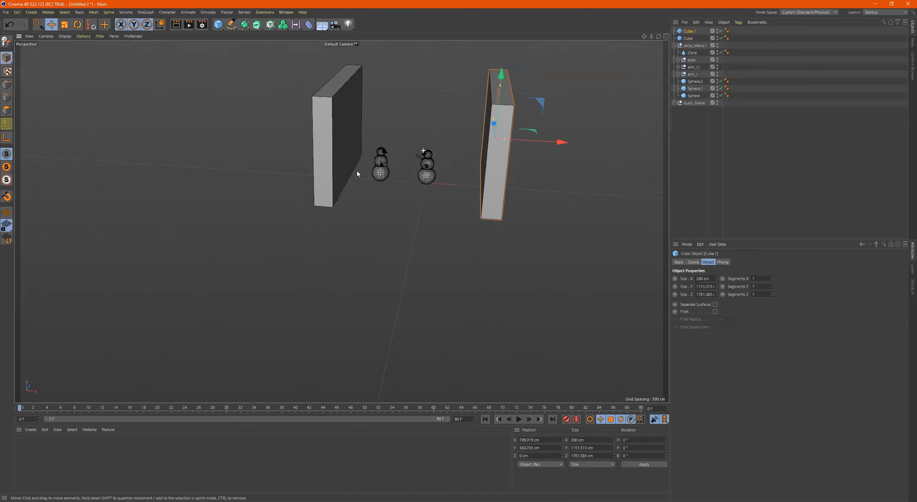
middle_click_drag(390, 173, 353, 228, "alt")
right_click_drag(353, 228, 405, 225, "alt")
left_click_drag(405, 226, 389, 200, "alt")
right_click_drag(419, 179, 454, 182, "alt")
middle_click_drag(454, 182, 391, 240, "alt")
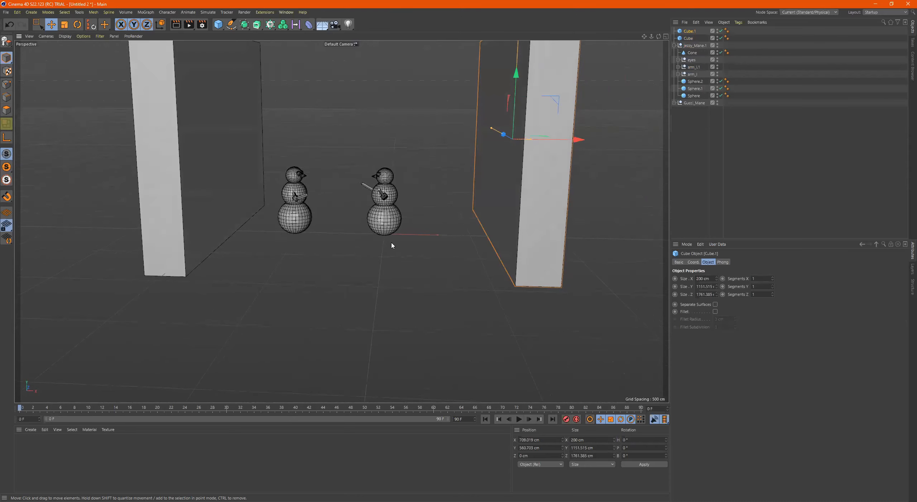